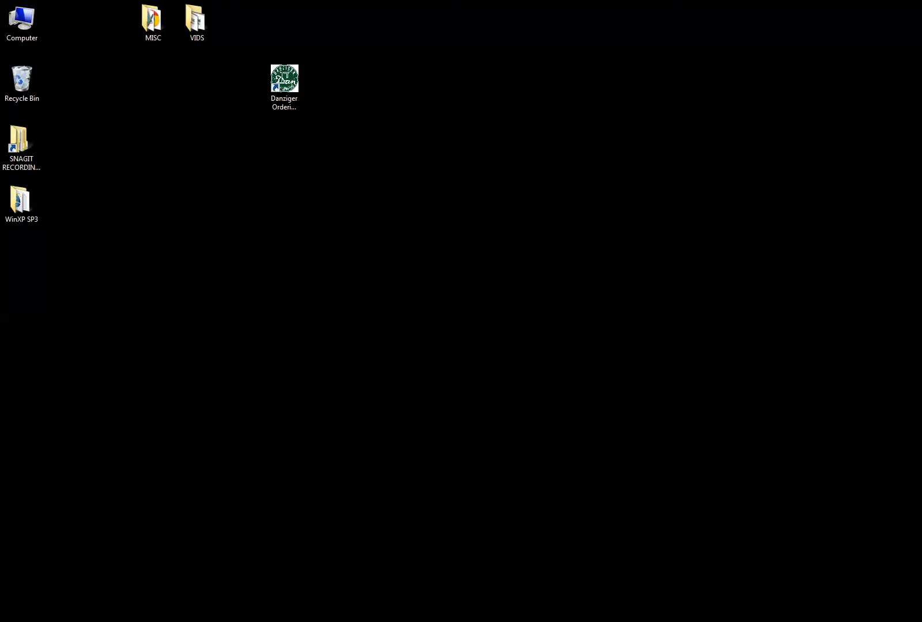
Launch Danziger Ordering System from the Start menu's Danziger - Dan Flower Farm folder.
key(super)
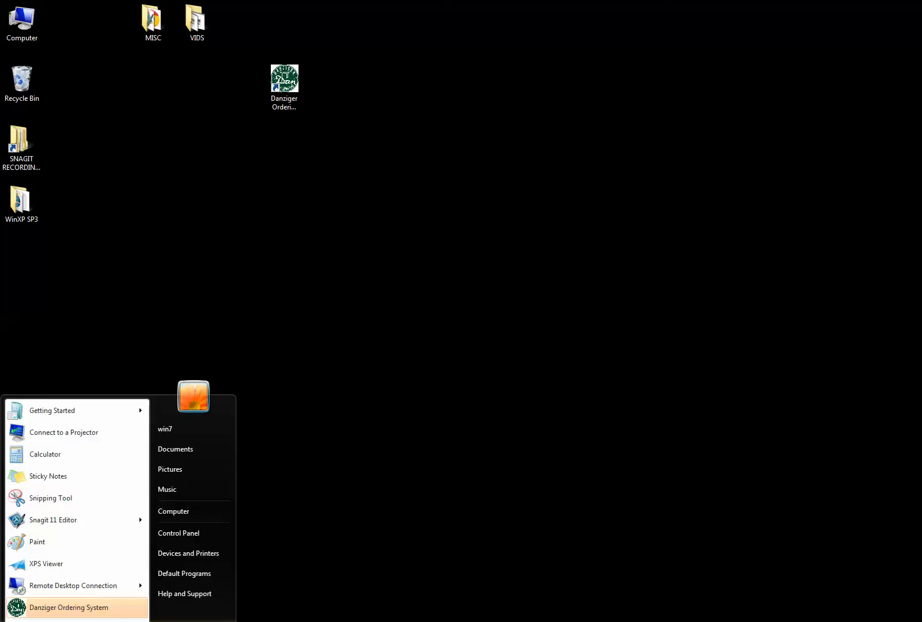
click(44, 621)
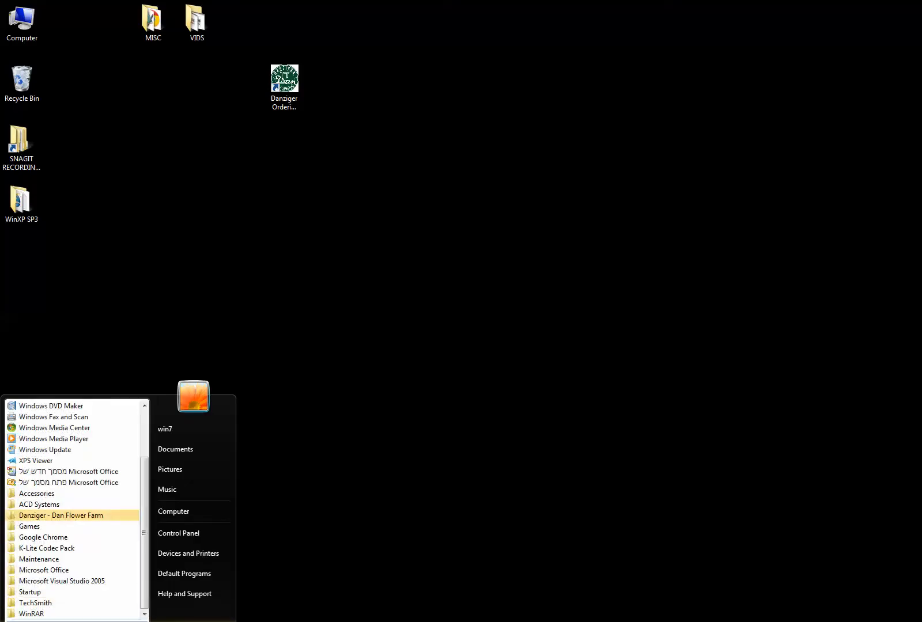
click(50, 516)
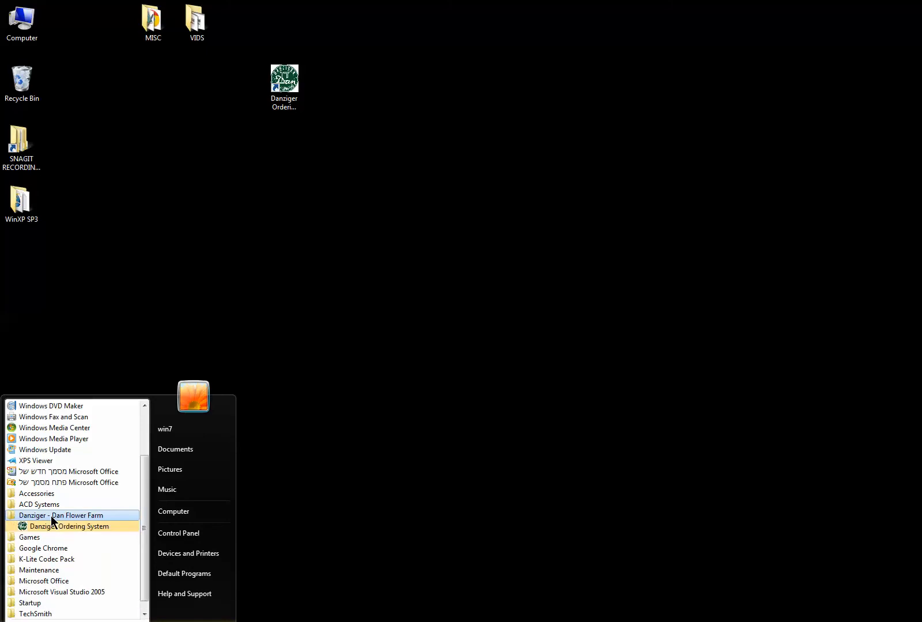
click(82, 528)
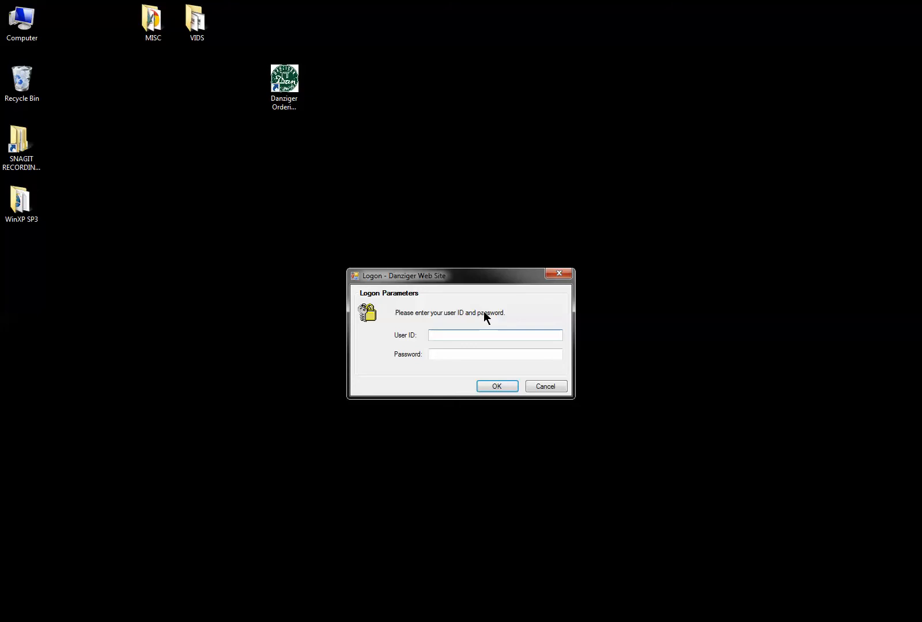
Log on to Danziger Ordering System with the user ID and password.
text(7254)
key(Tab)
text(******)
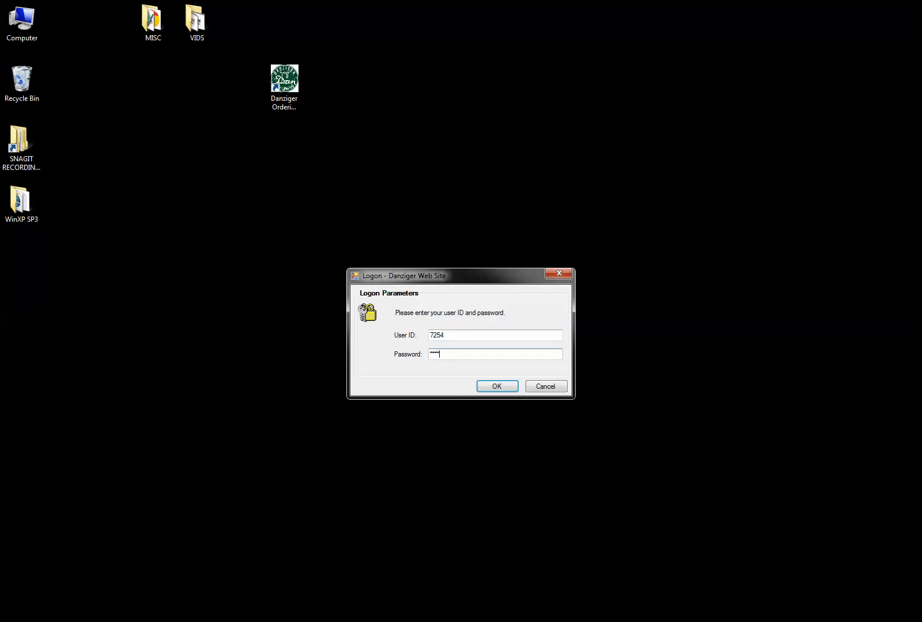
click(487, 385)
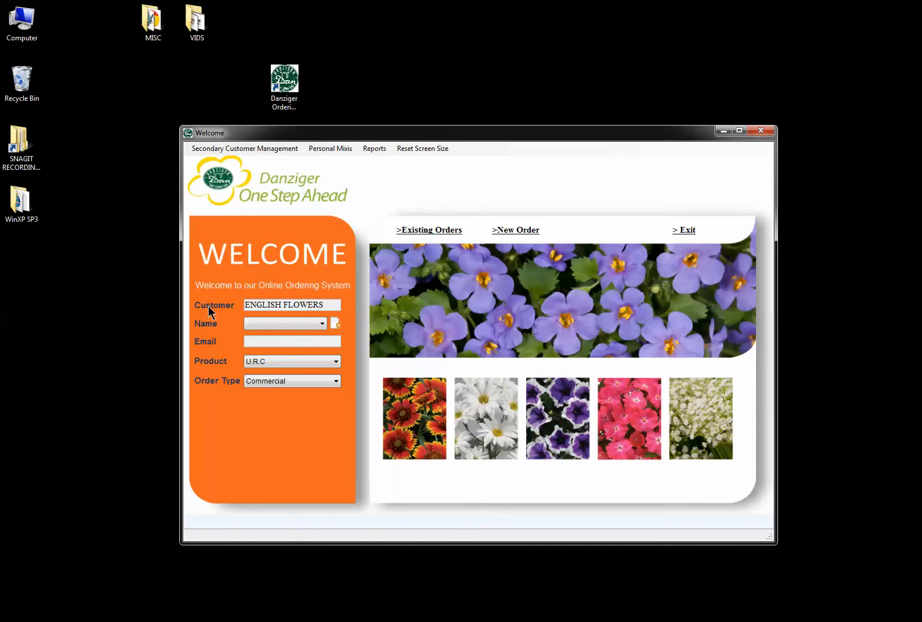
Choose the first contact name, then try and cancel adding a new contact name.
click(321, 325)
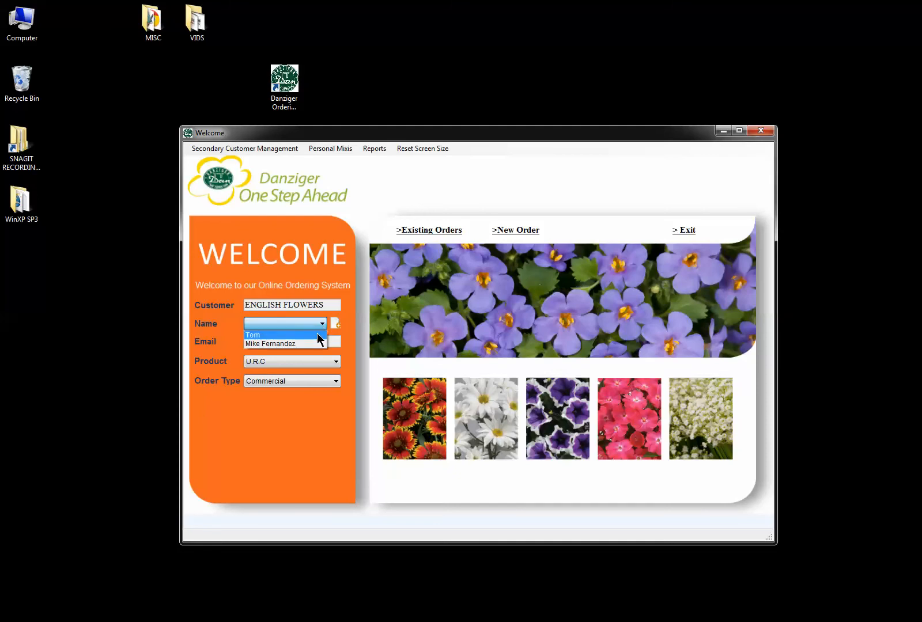
click(320, 335)
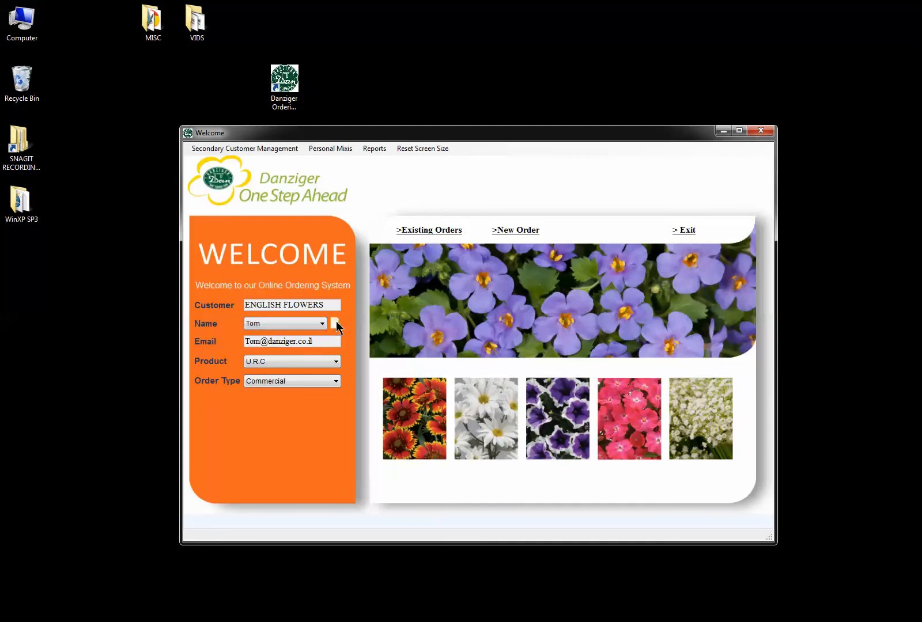
click(336, 324)
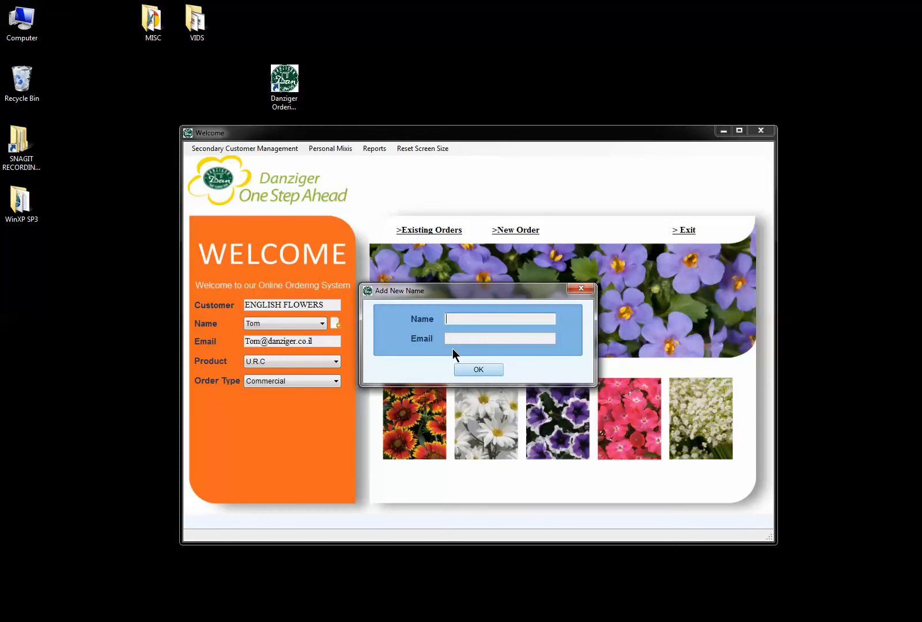
click(478, 369)
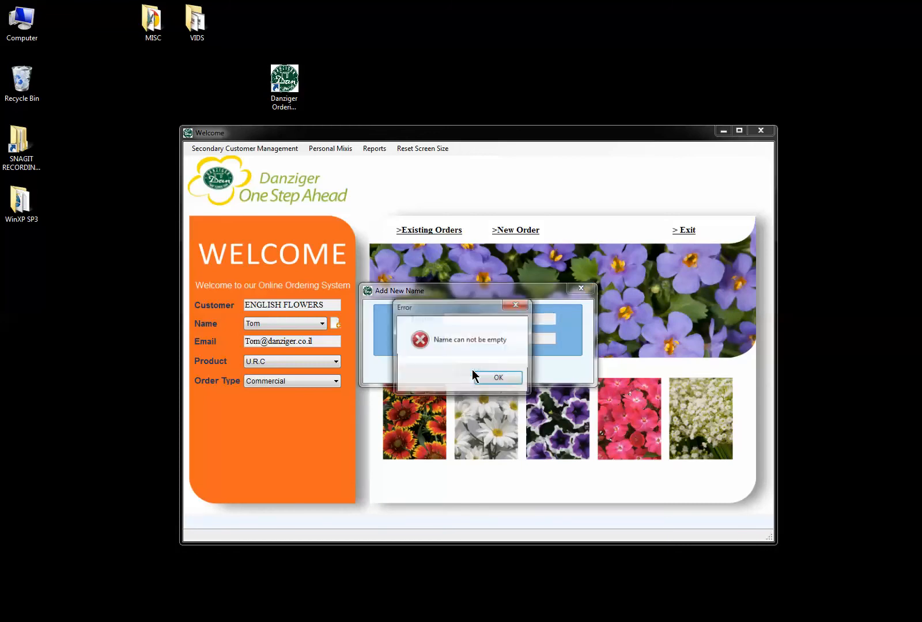
click(510, 376)
click(581, 288)
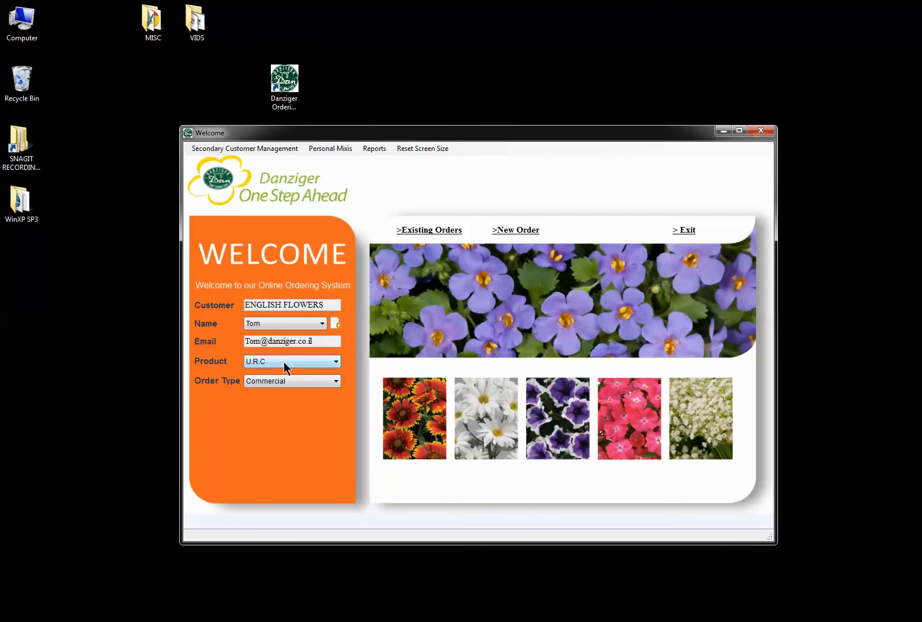
Switch the order type to Trial and then back to Commercial.
click(304, 384)
click(304, 399)
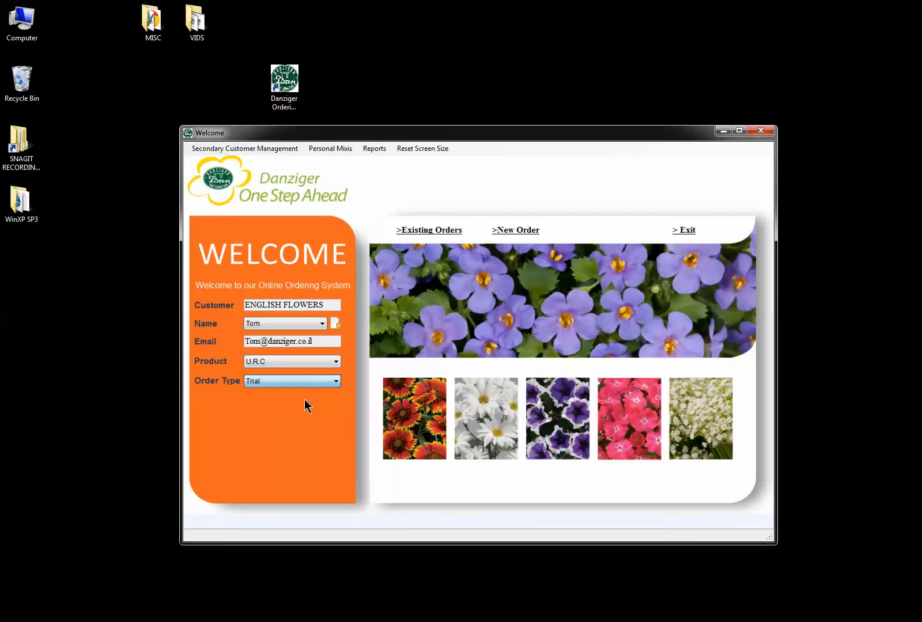
click(298, 382)
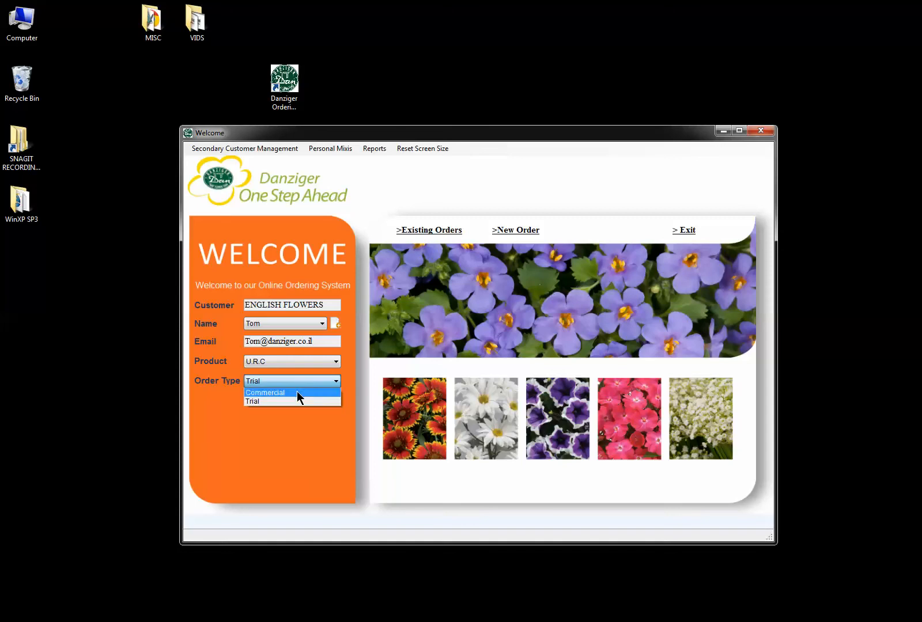
click(298, 391)
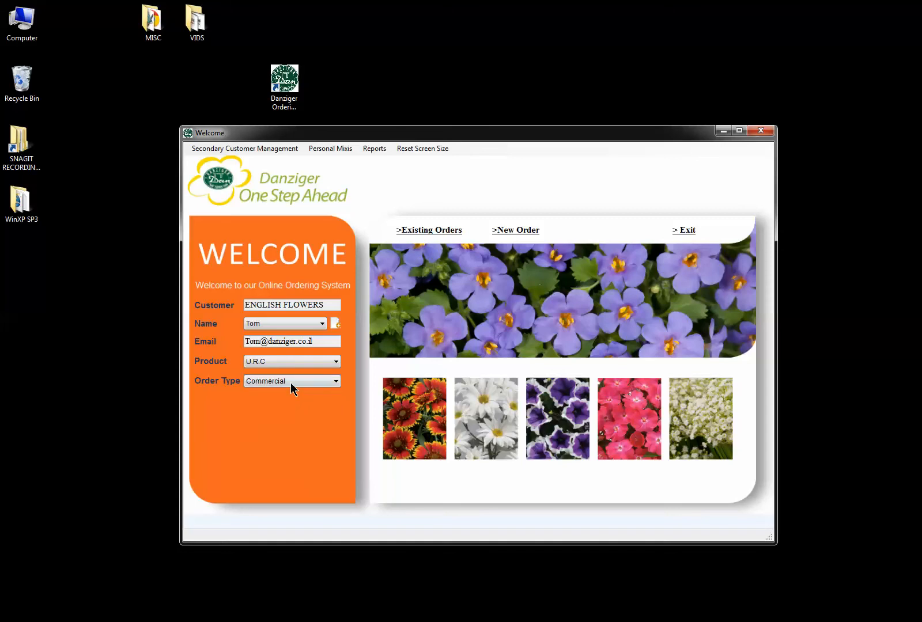
Start a new order with LONDON as the destination.
click(521, 236)
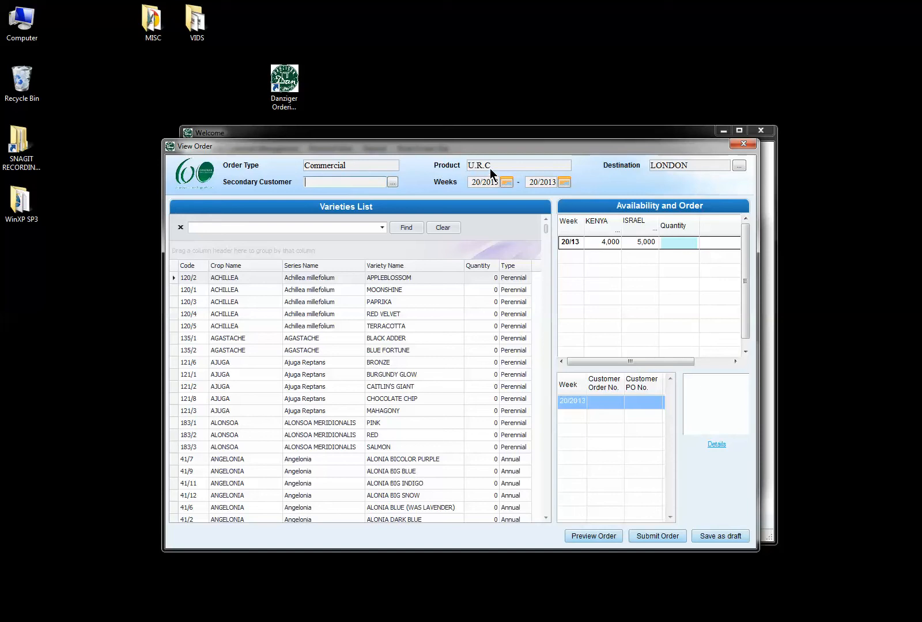
click(739, 166)
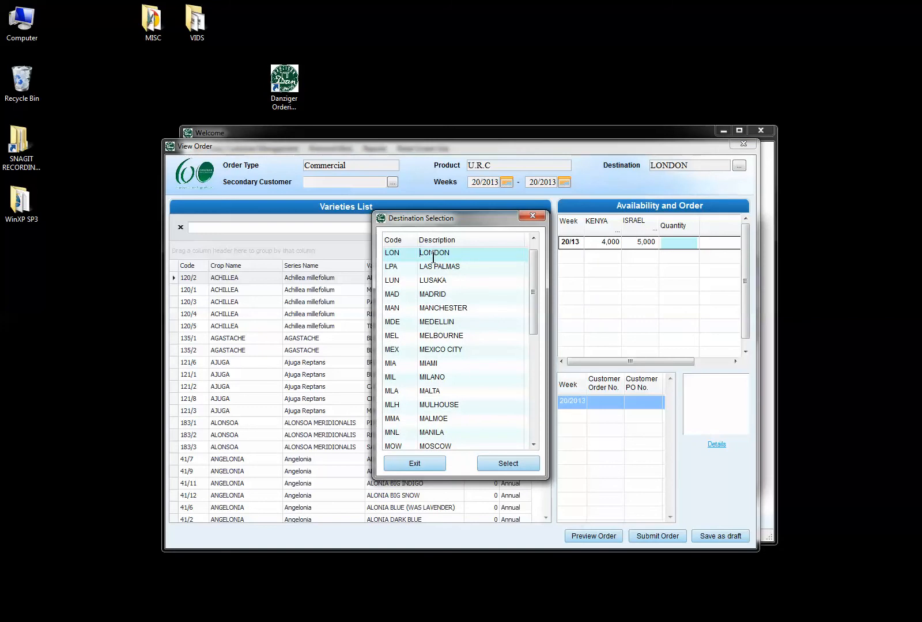
click(518, 465)
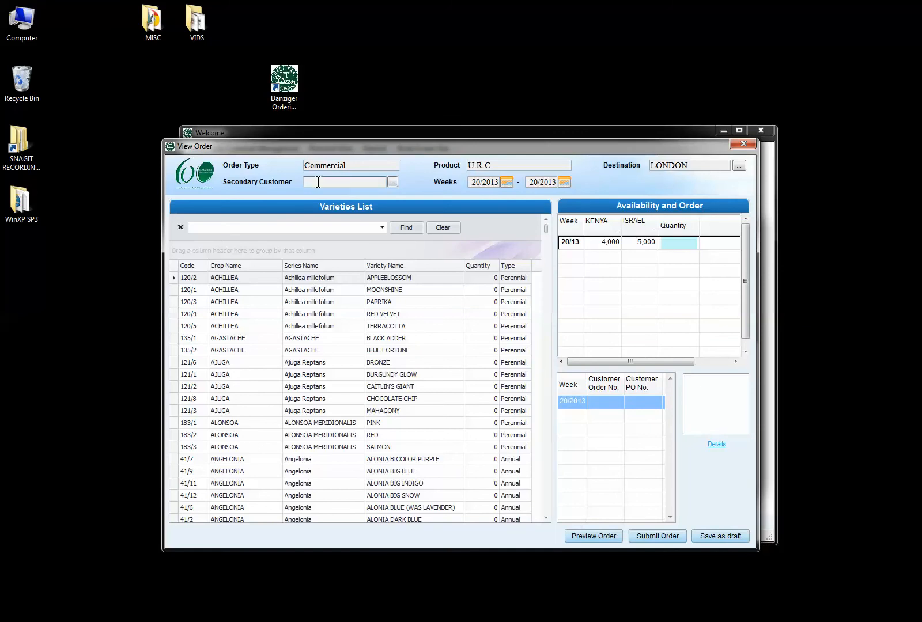
Set the order's secondary customer to TEST 333.
click(392, 182)
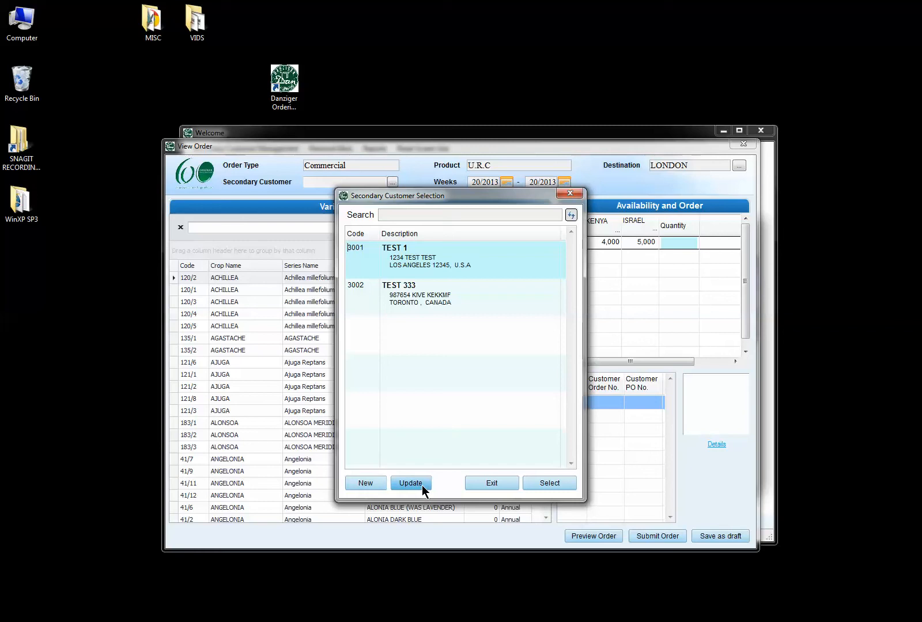
click(427, 294)
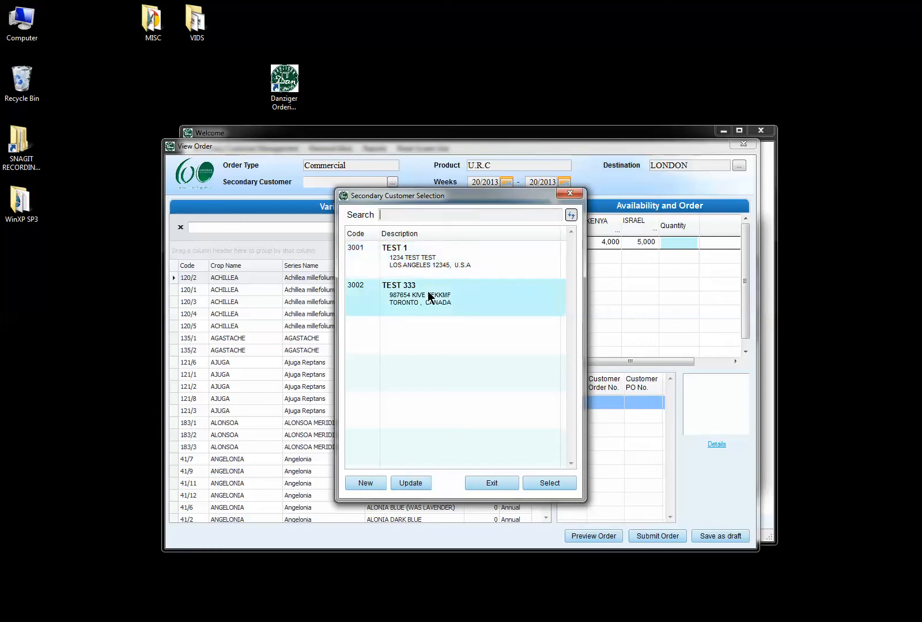
click(551, 483)
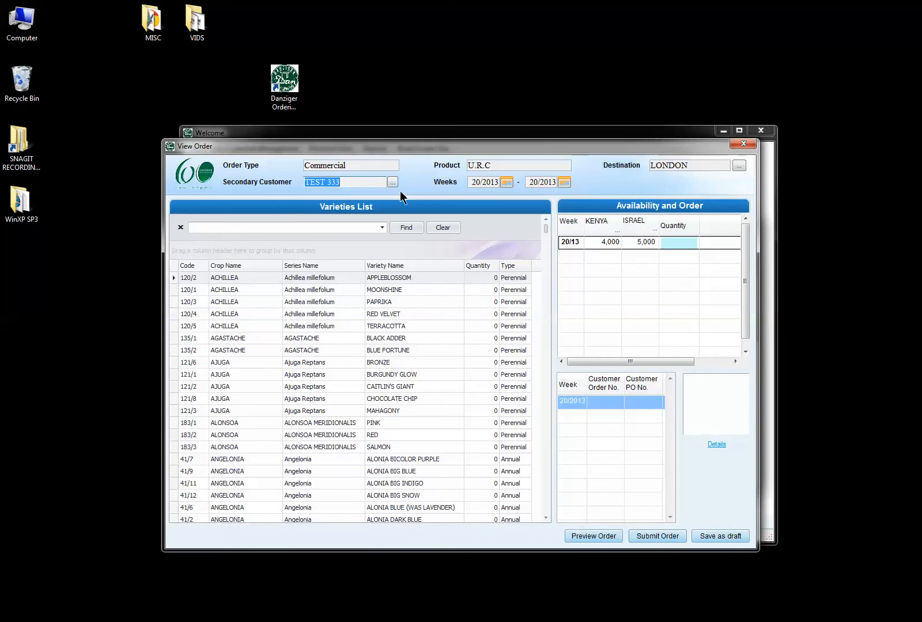
Set the order's start week to week 40 (September 29, 2013).
click(505, 181)
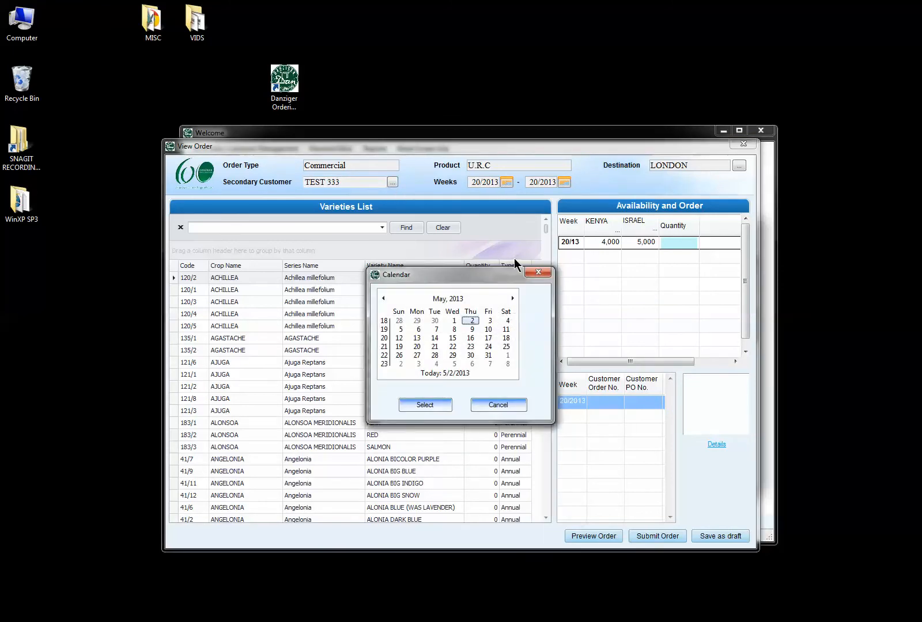
click(512, 298)
click(512, 298)
click(513, 298)
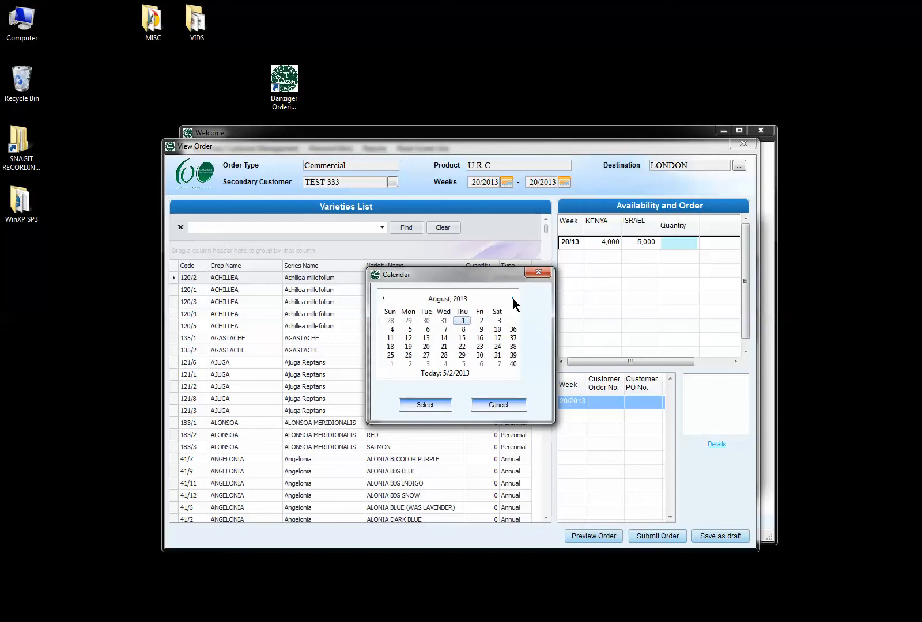
click(512, 298)
click(398, 364)
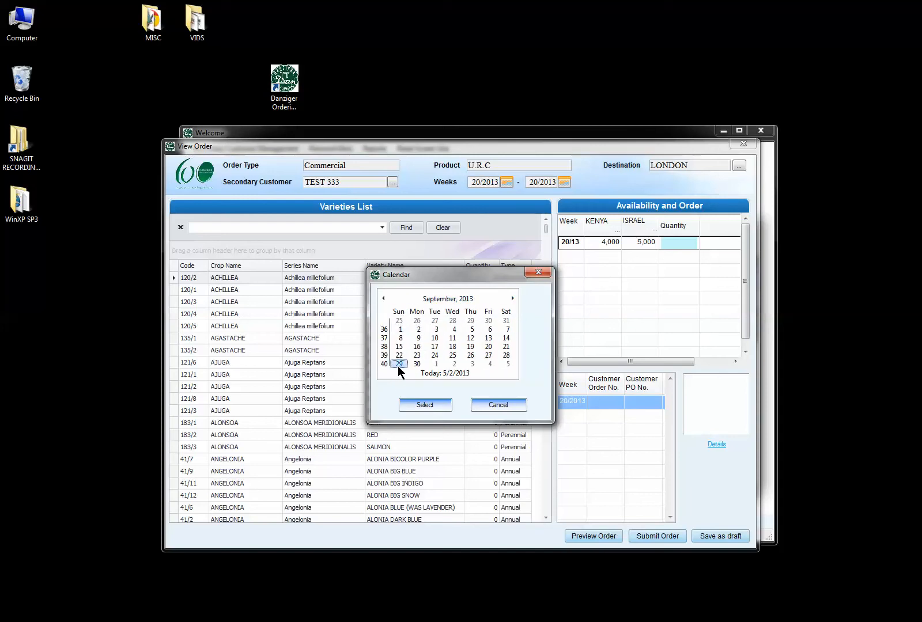
click(426, 405)
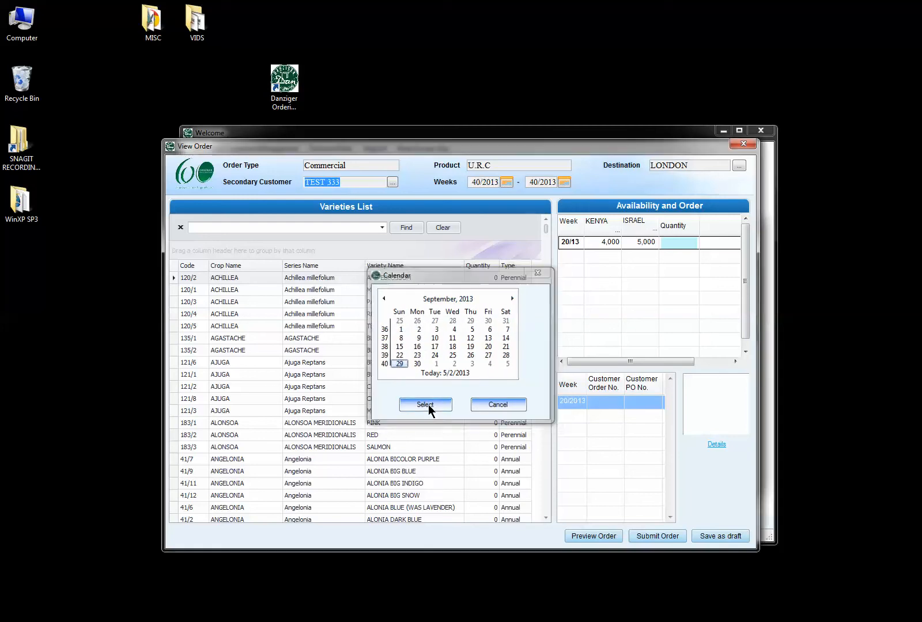
Set the order's end week to week 45 (November 3, 2013).
click(563, 182)
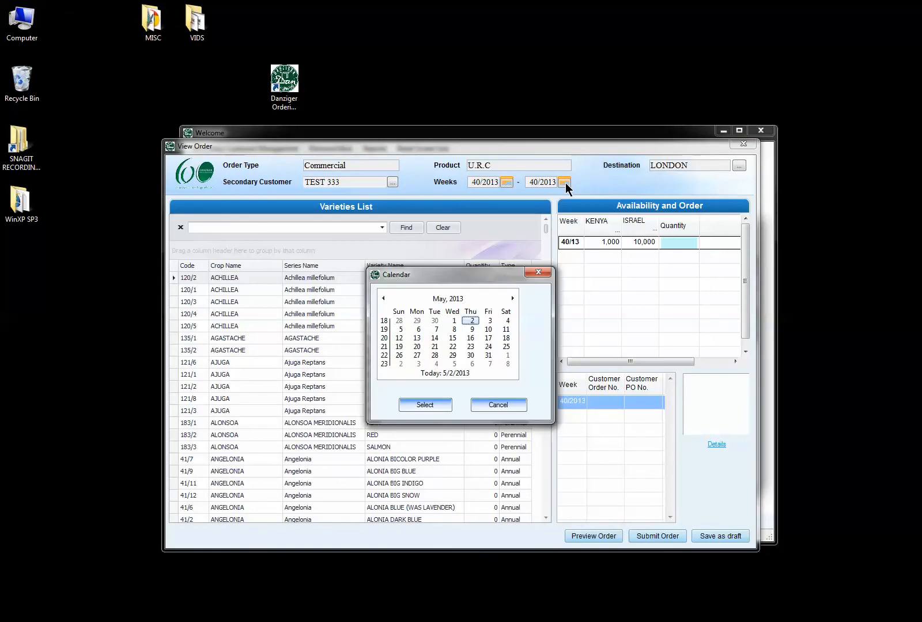
click(511, 299)
click(512, 298)
click(512, 299)
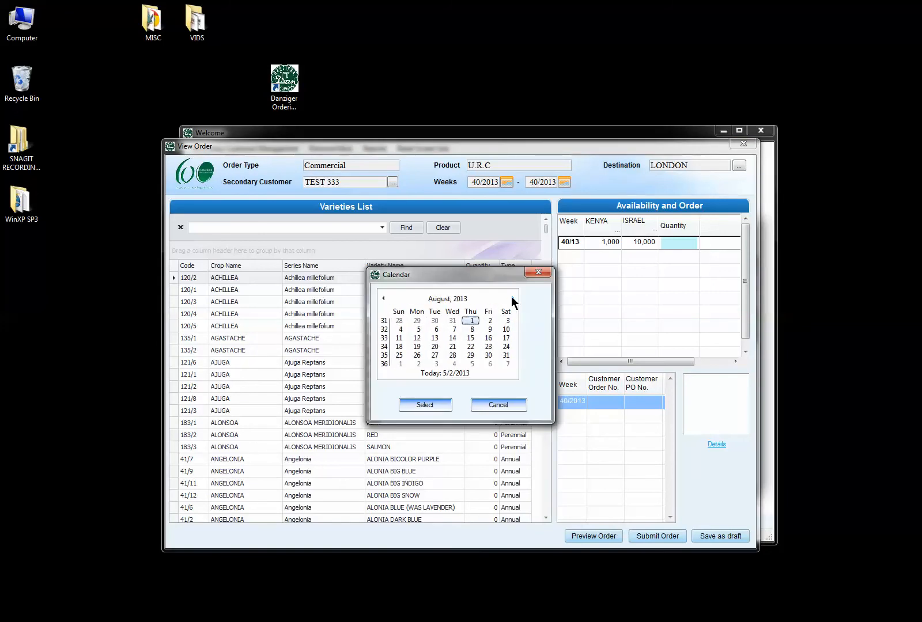
click(511, 298)
click(511, 299)
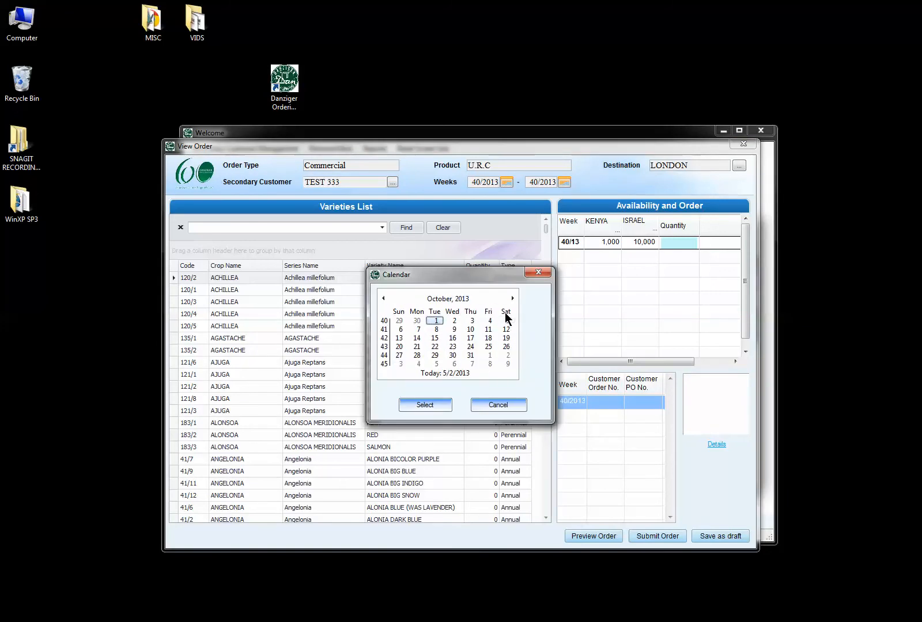
click(399, 365)
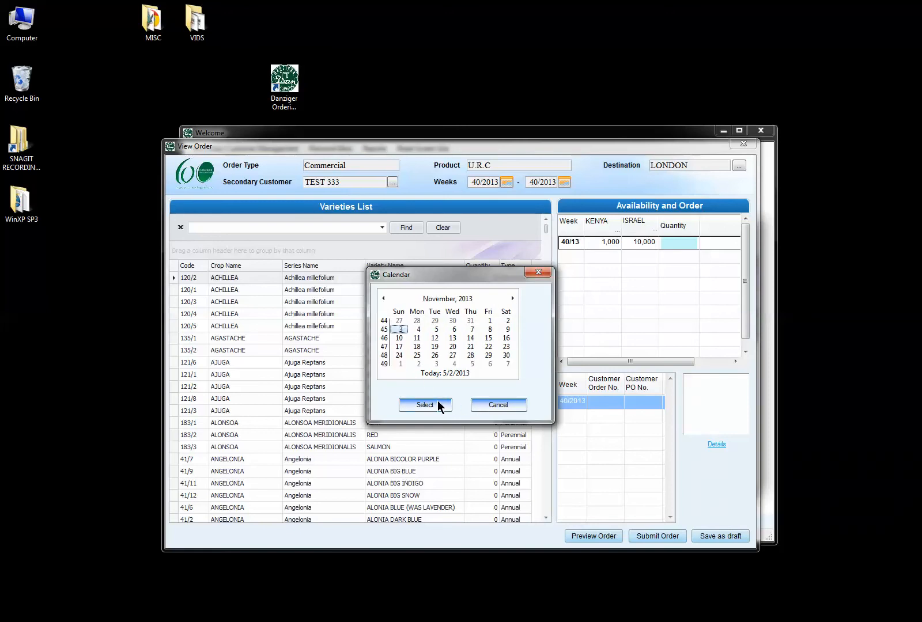
click(437, 405)
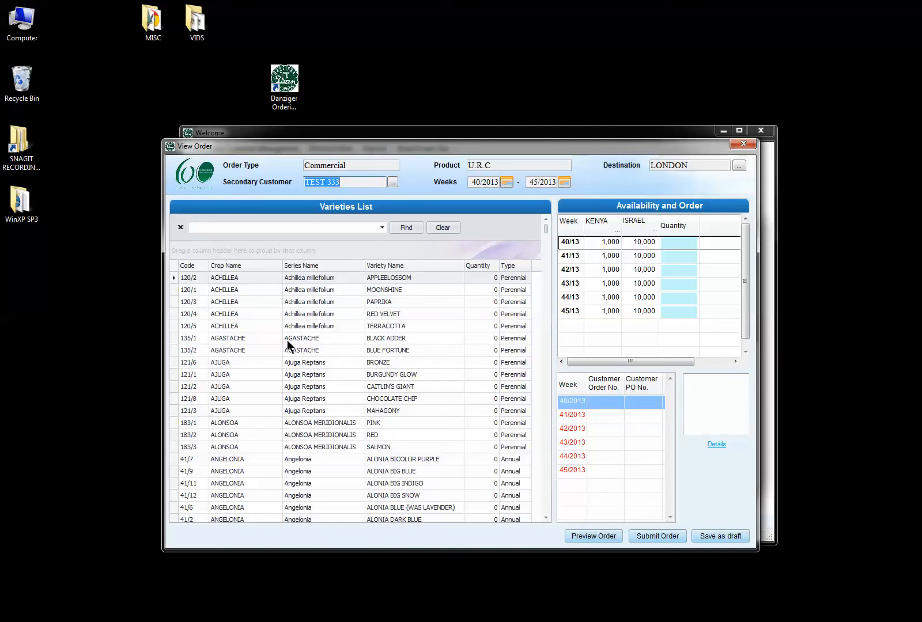
Preview the enlarged ALONIA BIG BLUE photo, then show ALONSOA SALMON (183/3) availability.
click(361, 312)
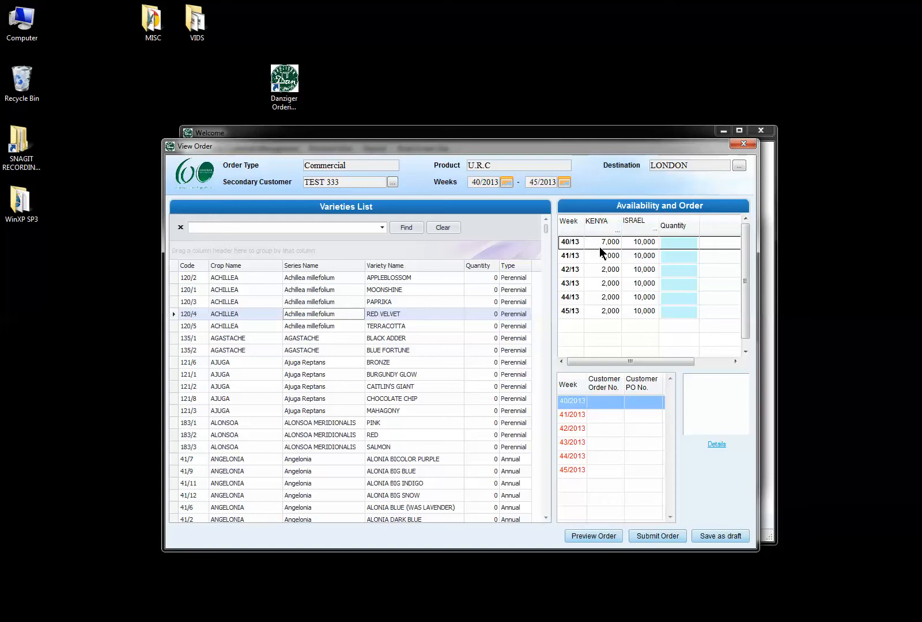
click(394, 459)
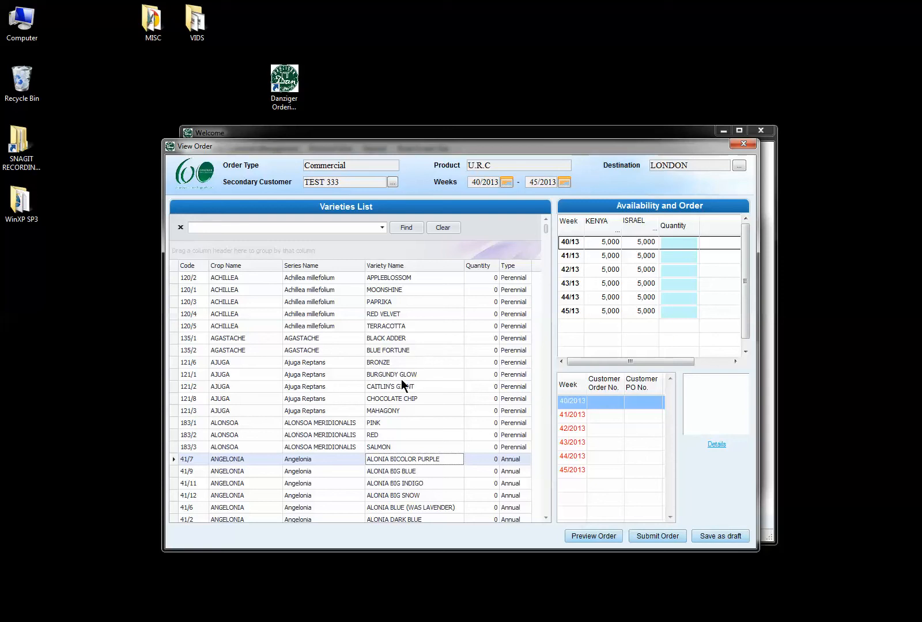
click(375, 471)
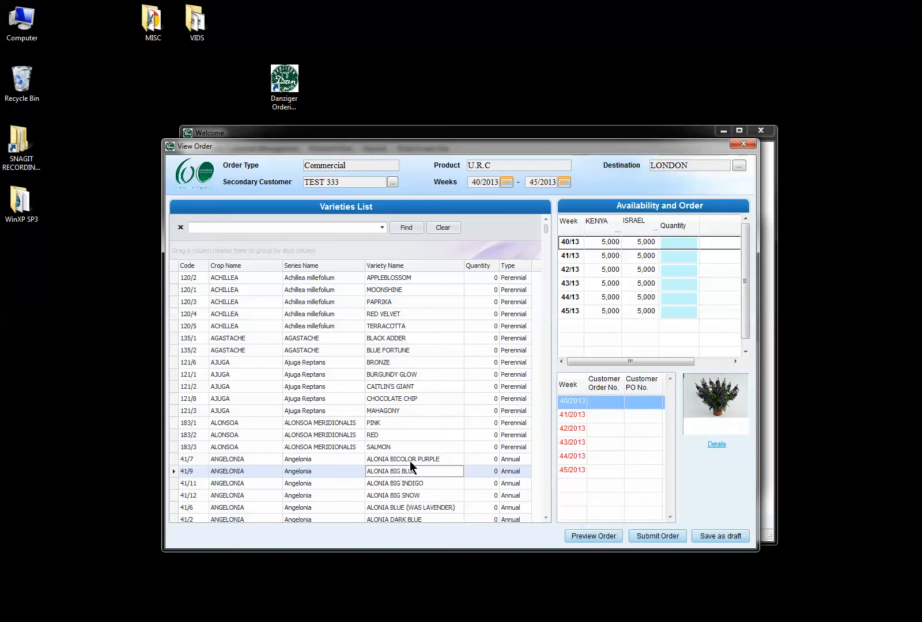
click(724, 399)
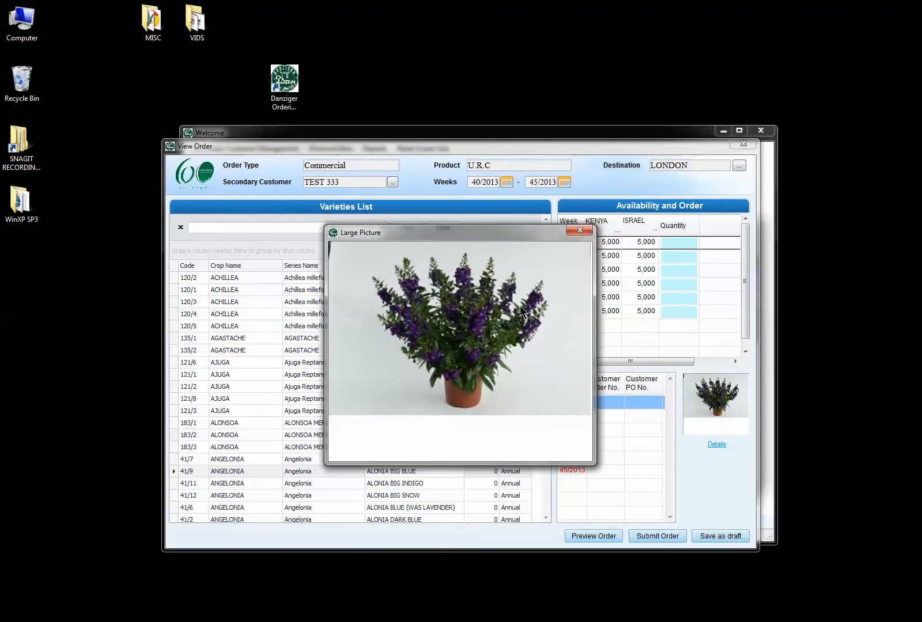
click(575, 230)
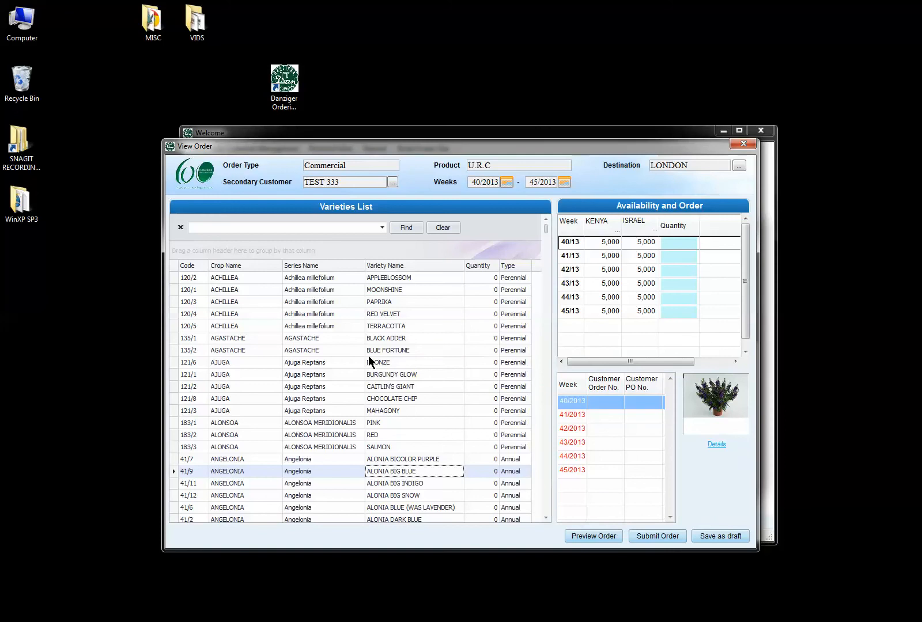
click(236, 444)
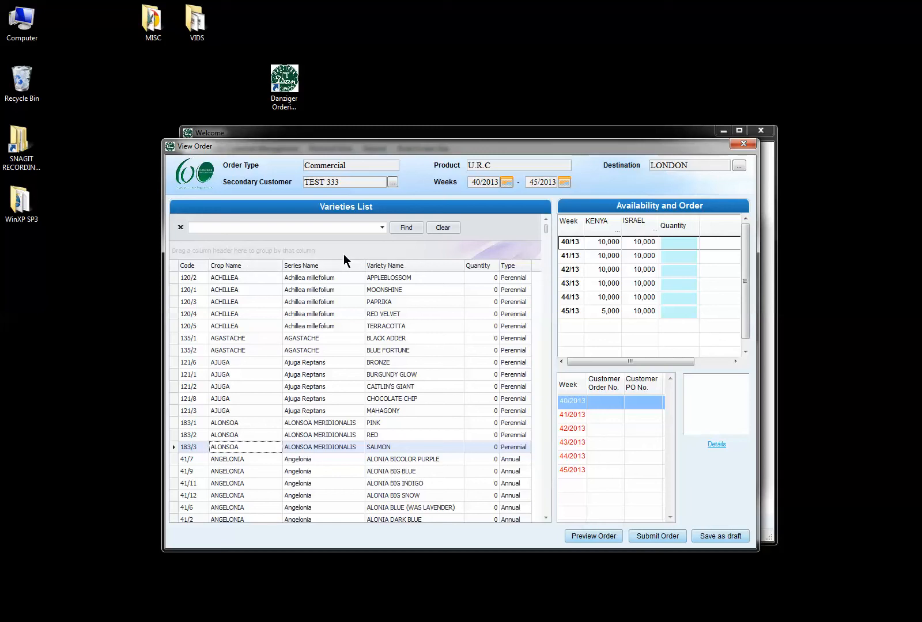
Sort the varieties list alphabetically by Variety Name.
click(446, 266)
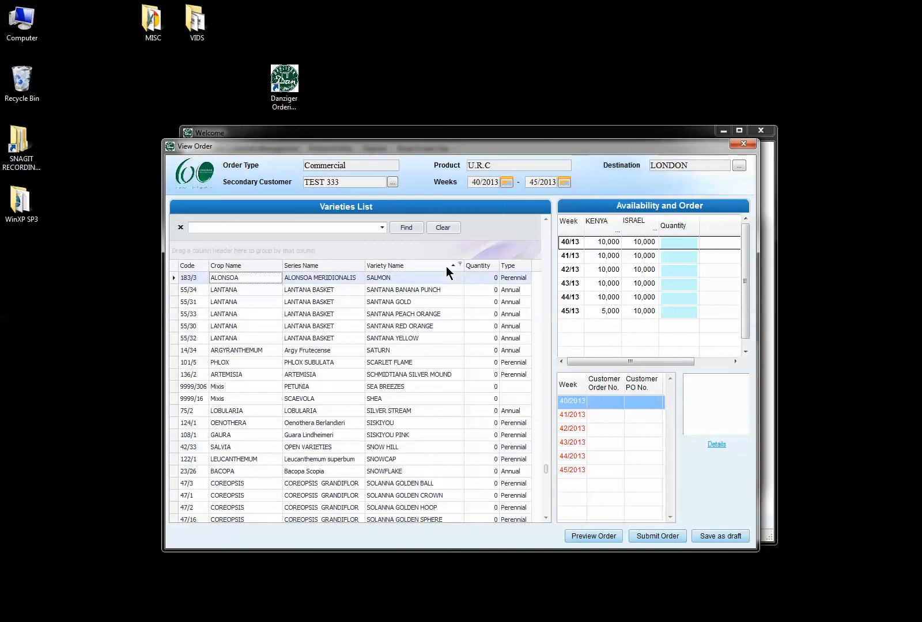
drag(546, 468, 553, 225)
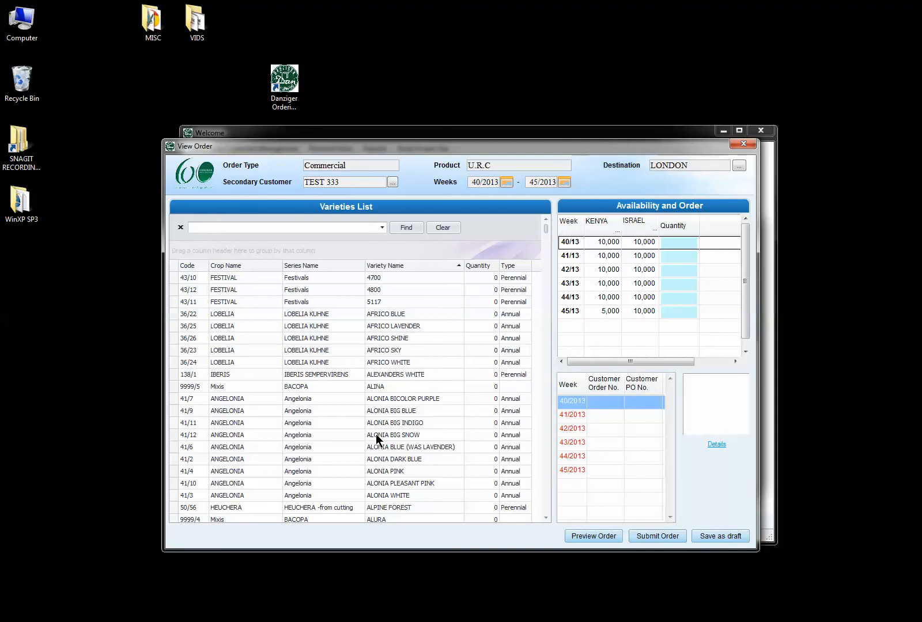
scroll(377, 438, down, 1)
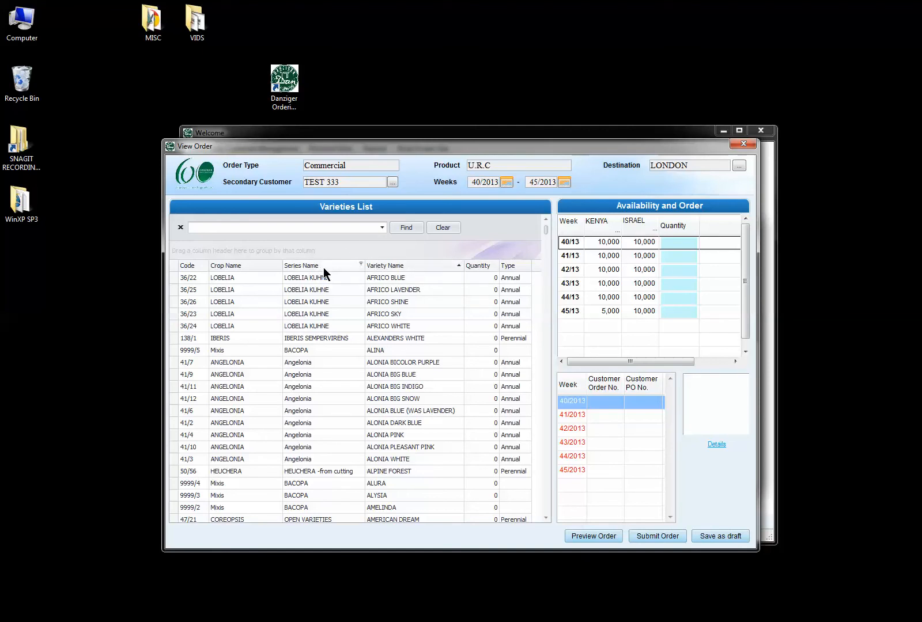
Group varieties by Series Name and Variety Name, expanding the BACOPA and Bacopa Scopia groups.
drag(324, 267, 202, 252)
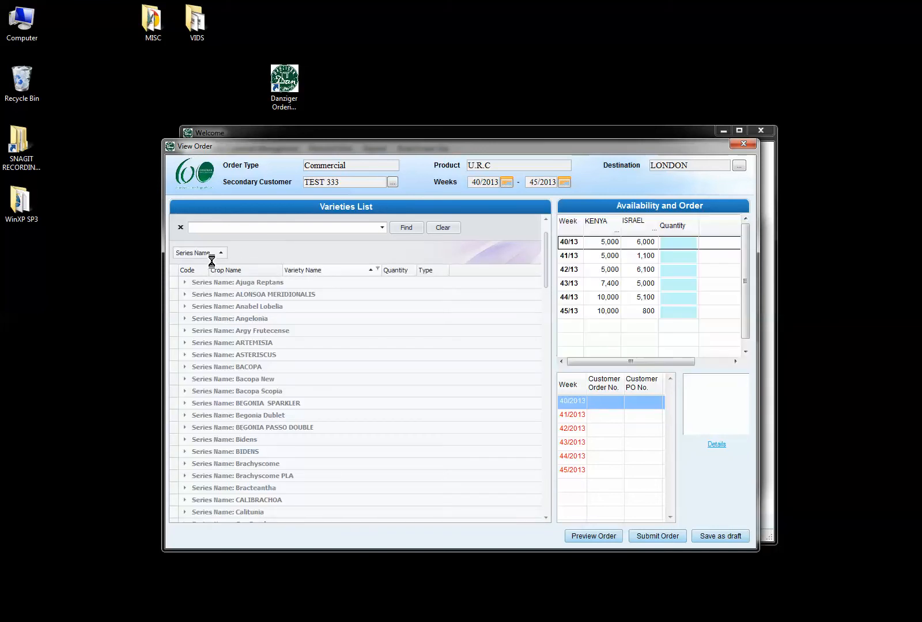
drag(305, 271, 214, 263)
drag(329, 271, 236, 260)
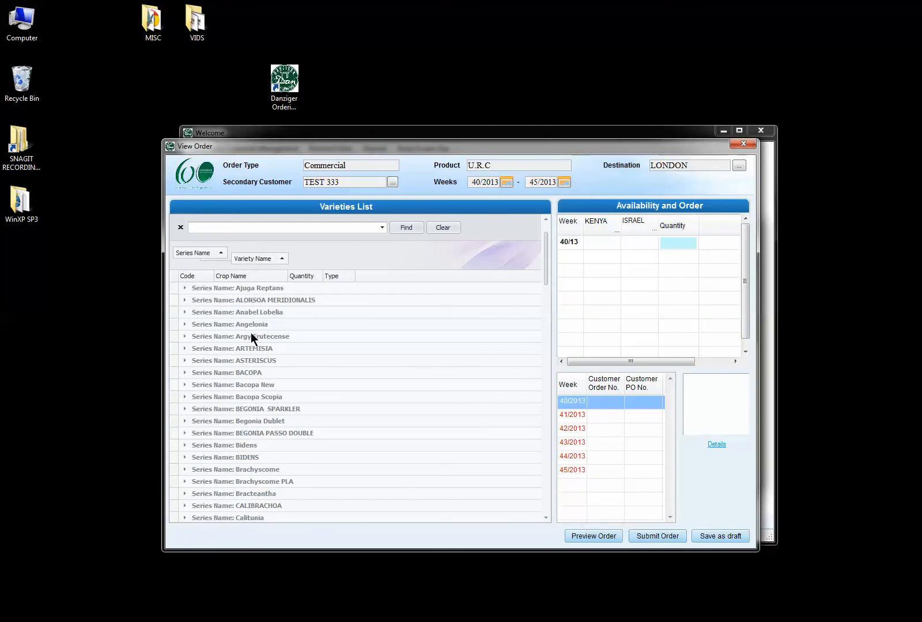
click(183, 372)
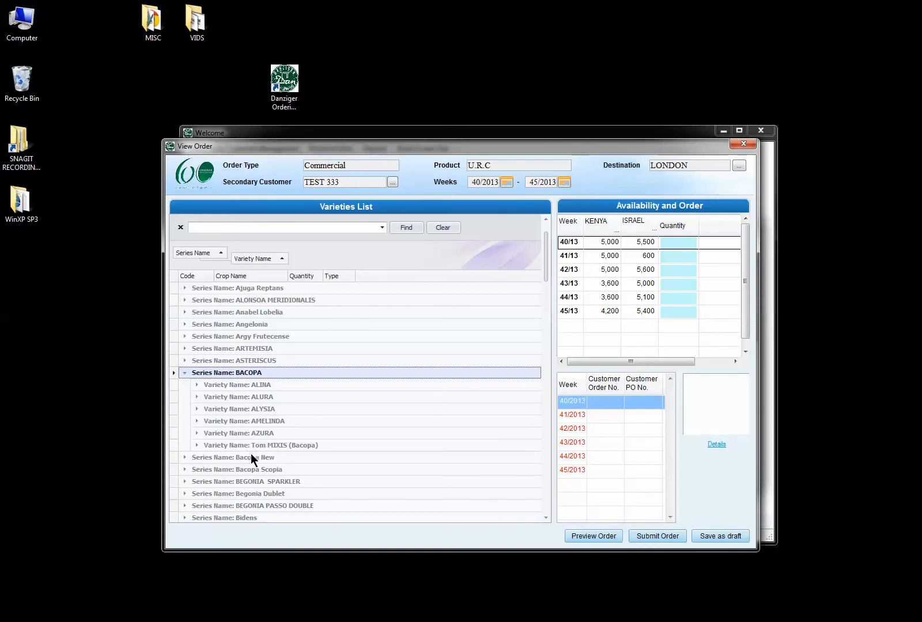
click(183, 470)
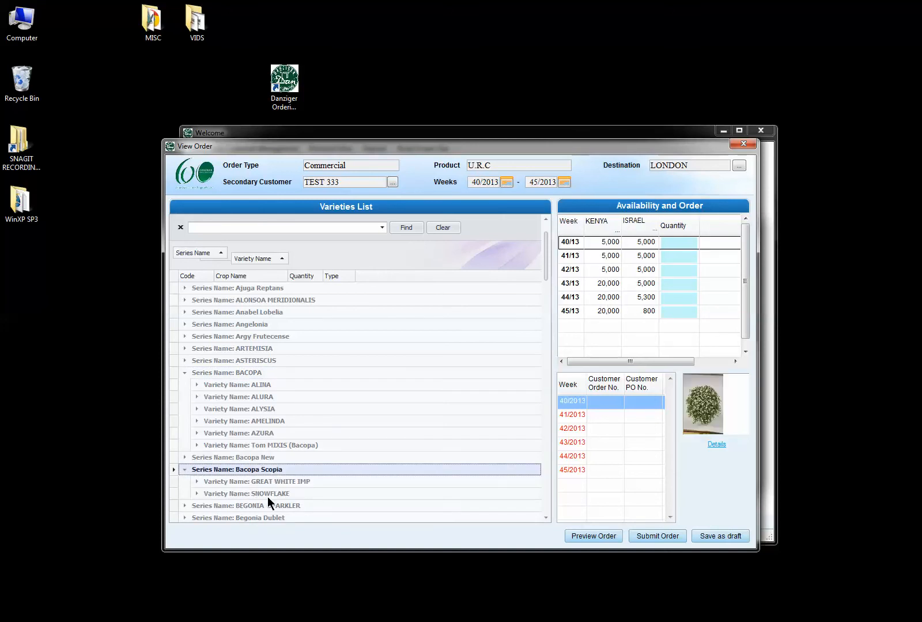
click(198, 481)
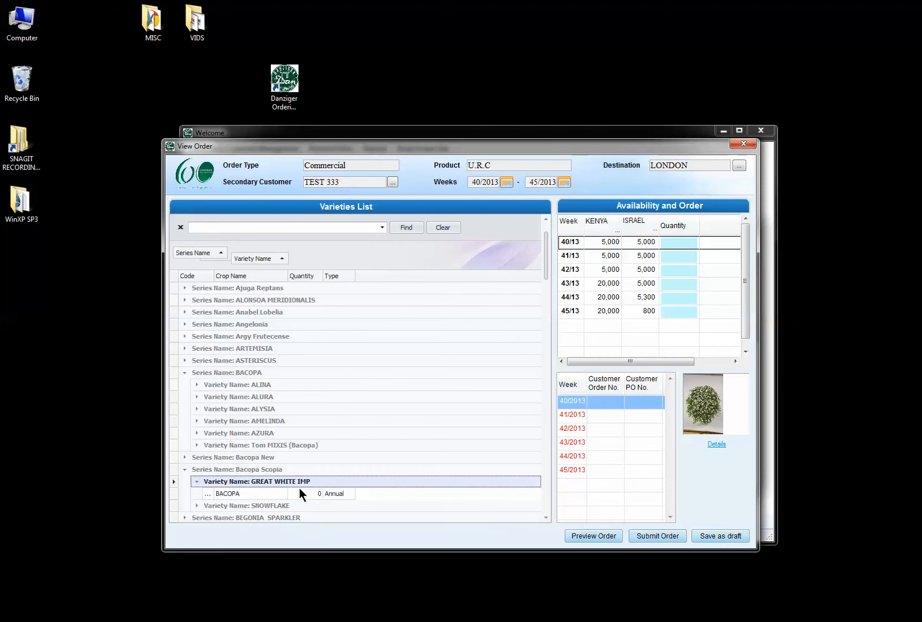
Remove both groupings and place the Series Name column after Variety Name.
drag(246, 260, 280, 274)
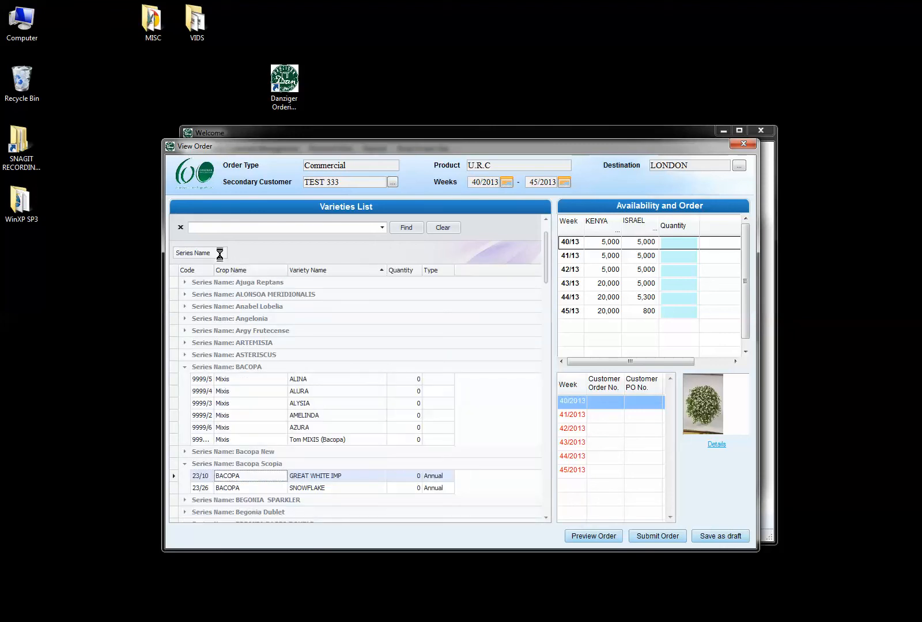
drag(205, 255, 385, 267)
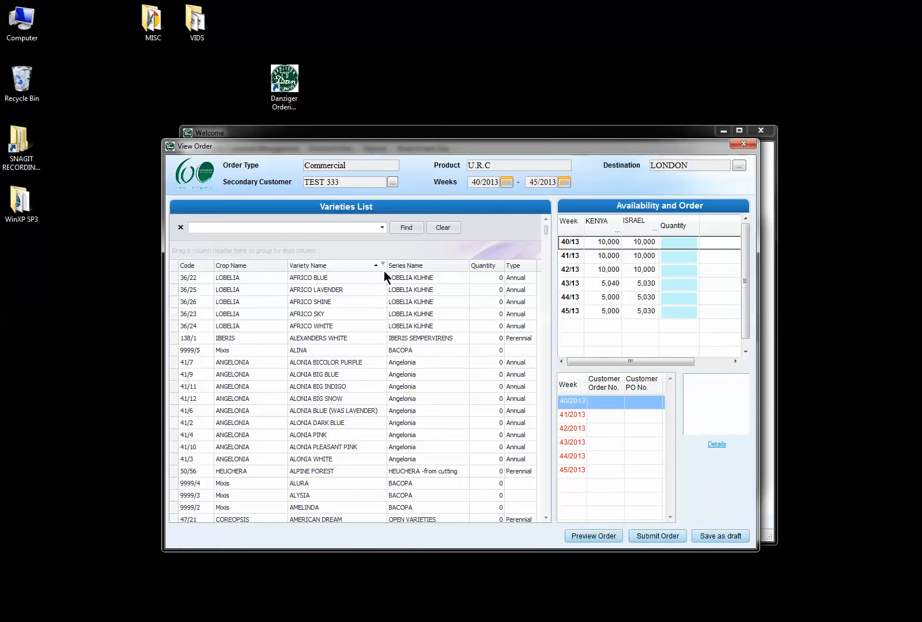
drag(416, 266, 461, 266)
click(300, 229)
Search 'boogie' and order 500 H. BOOGIE for weeks 40/13, 41/13, 43/13 and 45/13.
text(boogie)
key(Return)
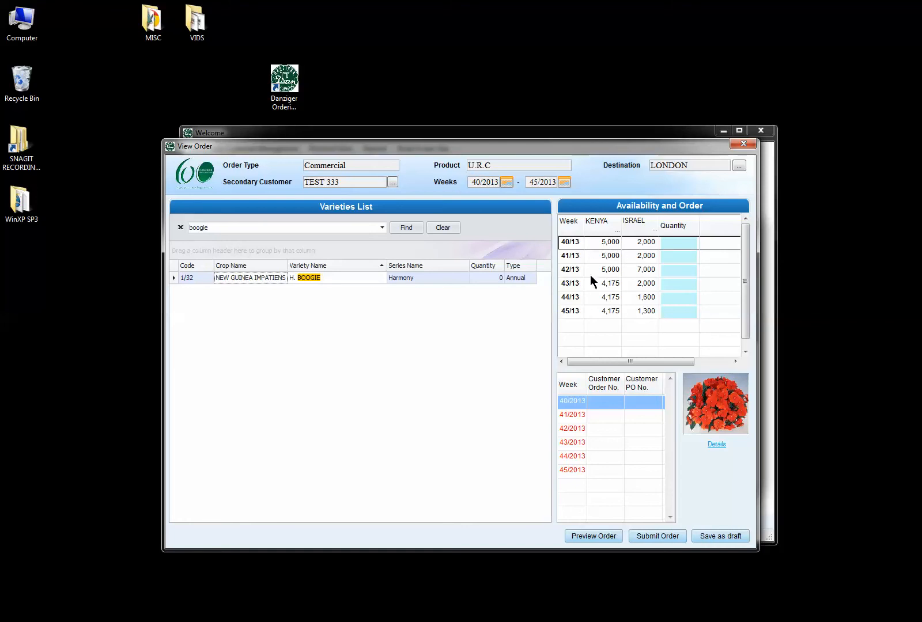
click(676, 243)
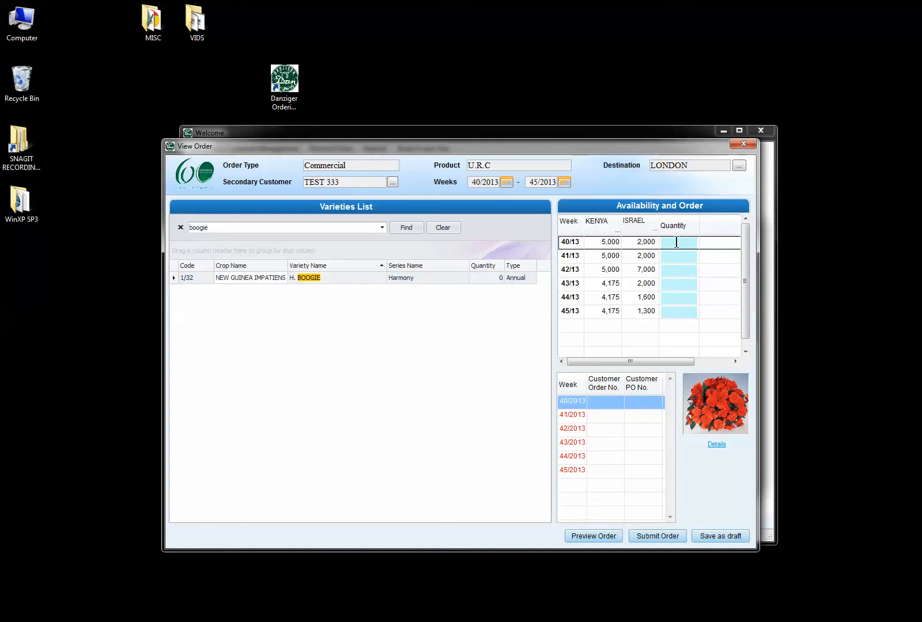
text(500)
click(673, 259)
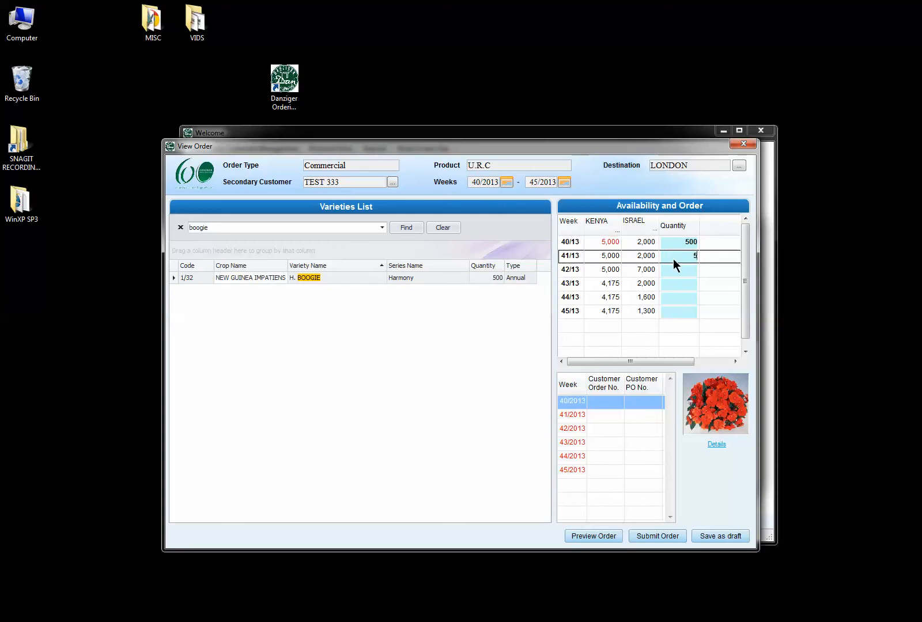
click(668, 282)
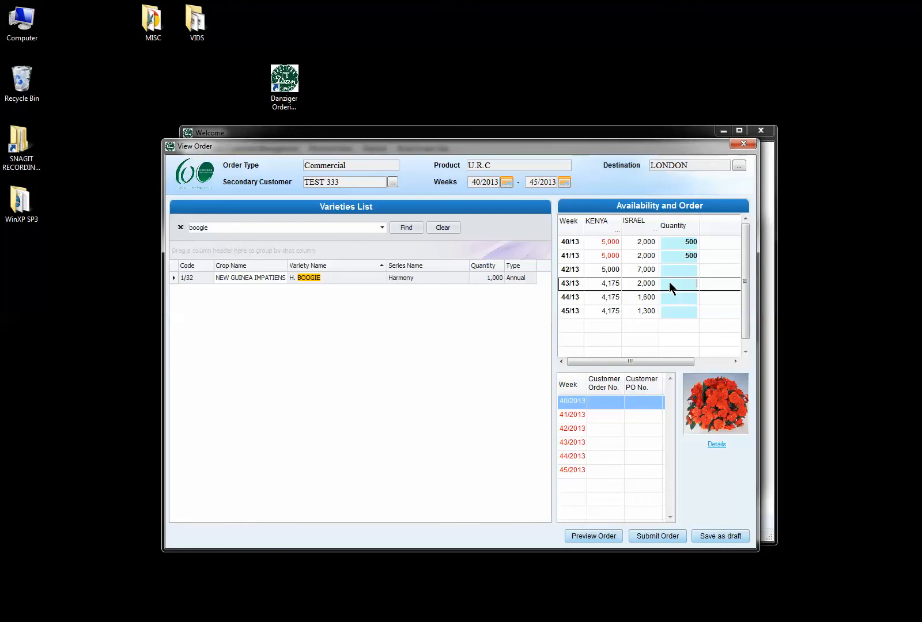
text(500)
click(678, 312)
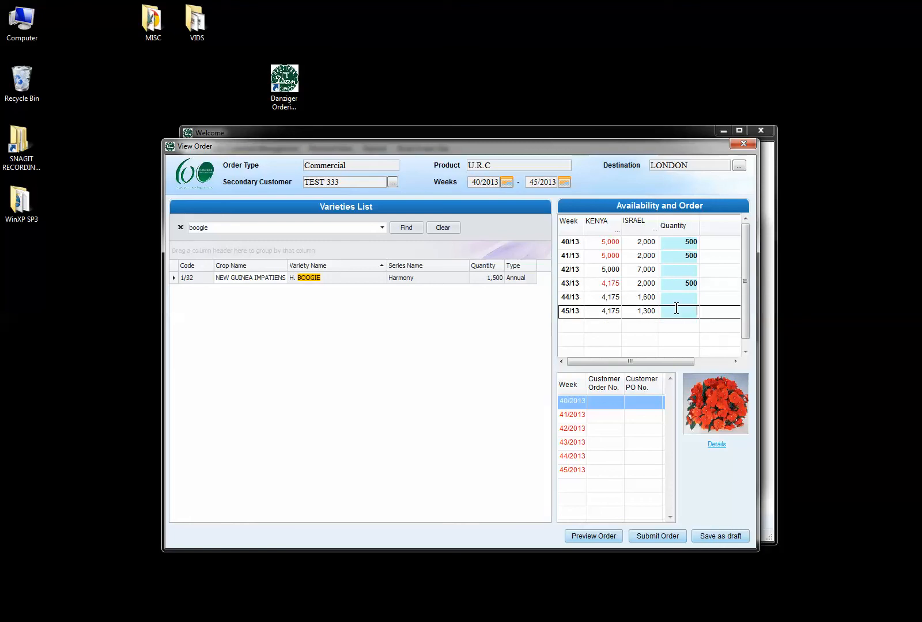
text(0)
key(BackSpace)
text(500)
click(490, 320)
click(354, 229)
double_click(194, 226)
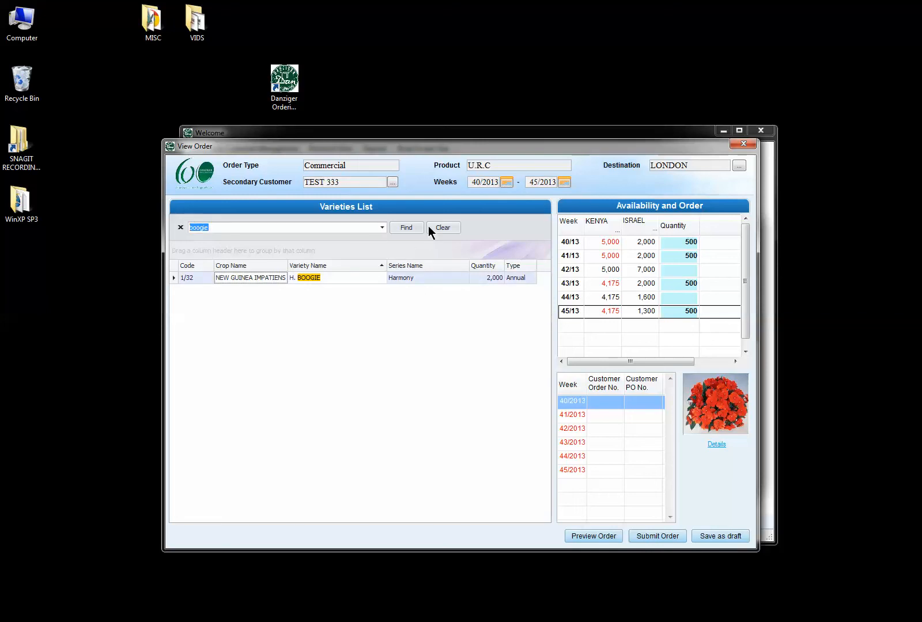
Clear the 'boogie' search and sort all varieties by Quantity, largest first.
click(444, 229)
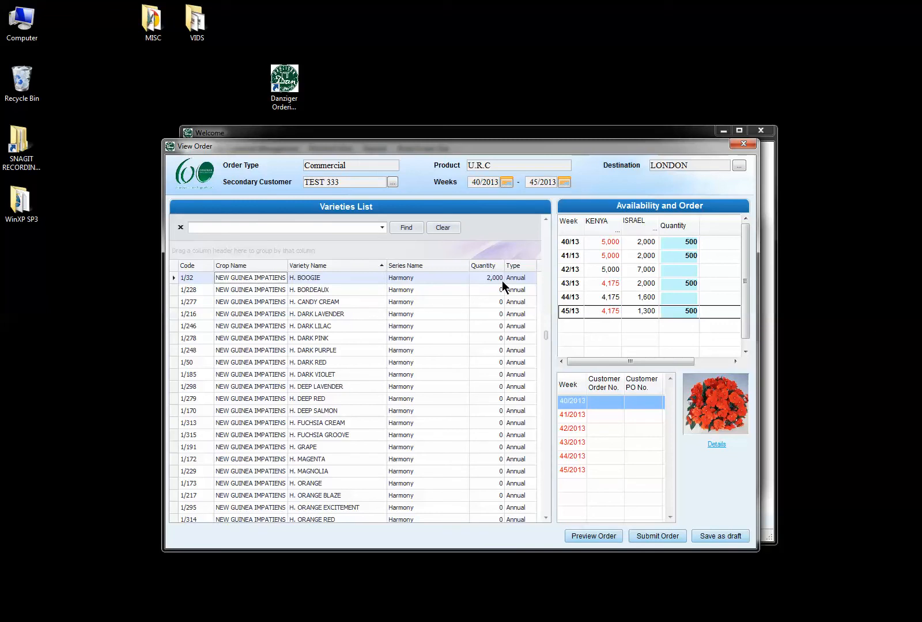
click(495, 265)
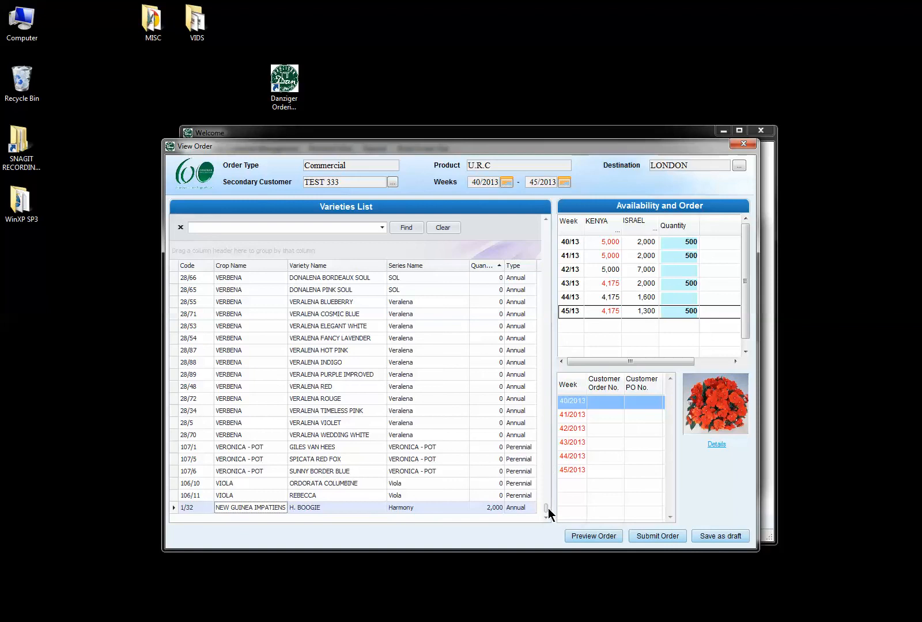
drag(546, 508, 544, 218)
click(483, 268)
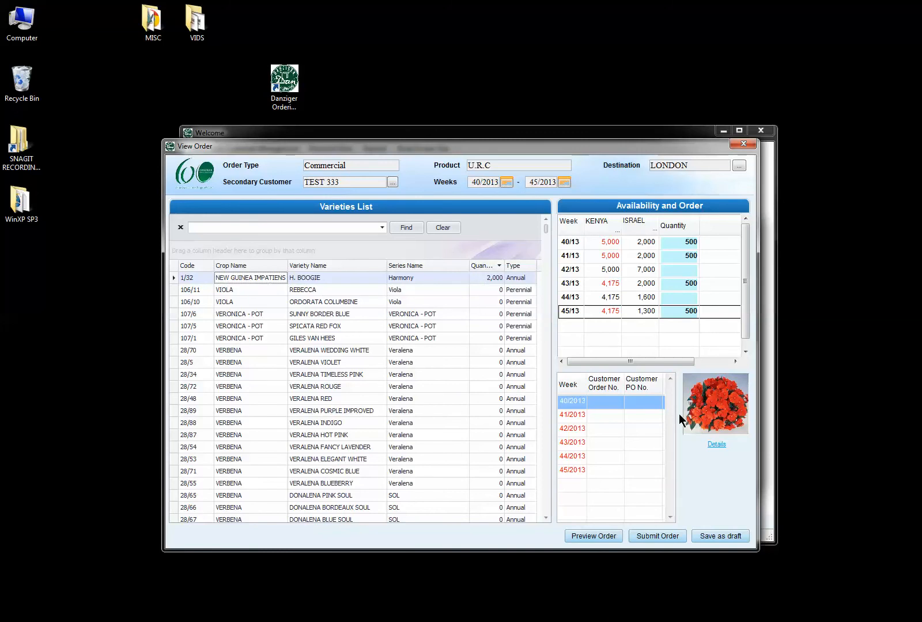
click(712, 399)
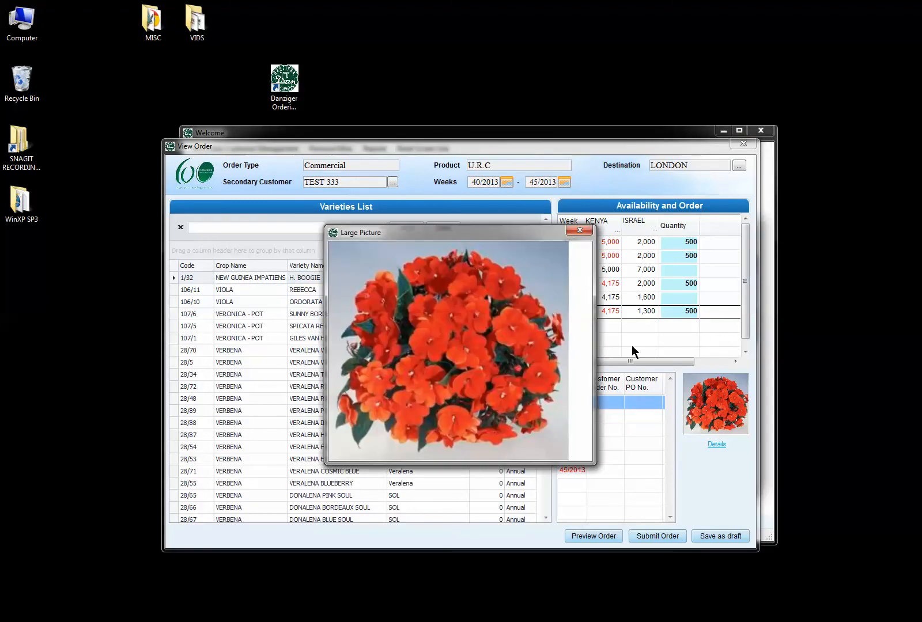
click(580, 231)
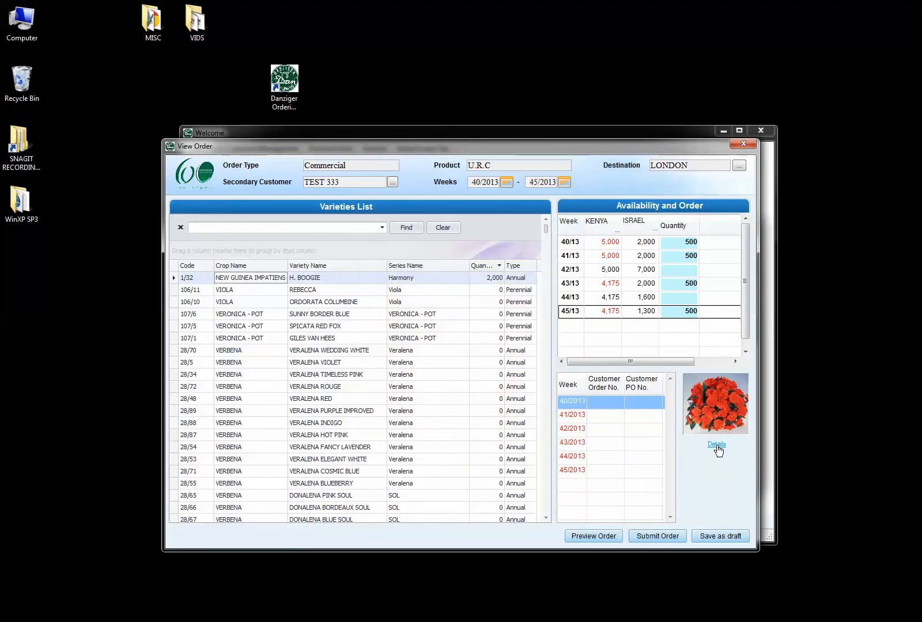
click(717, 445)
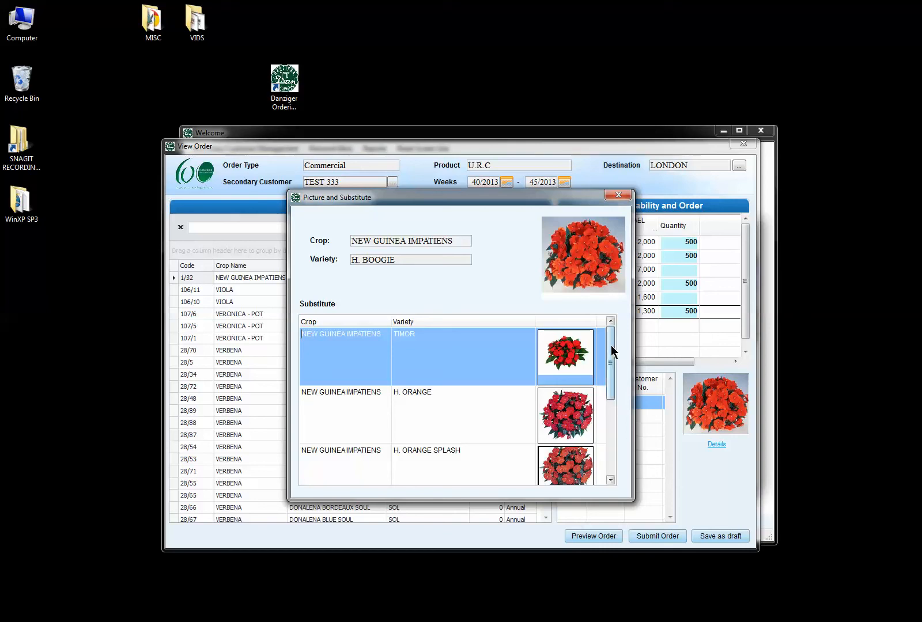
drag(611, 350, 614, 396)
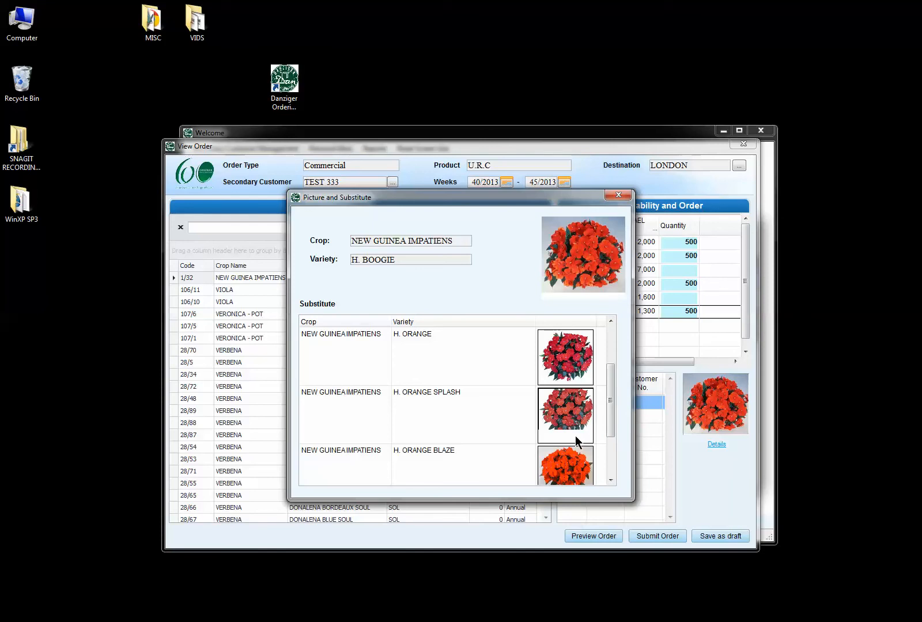
double_click(564, 370)
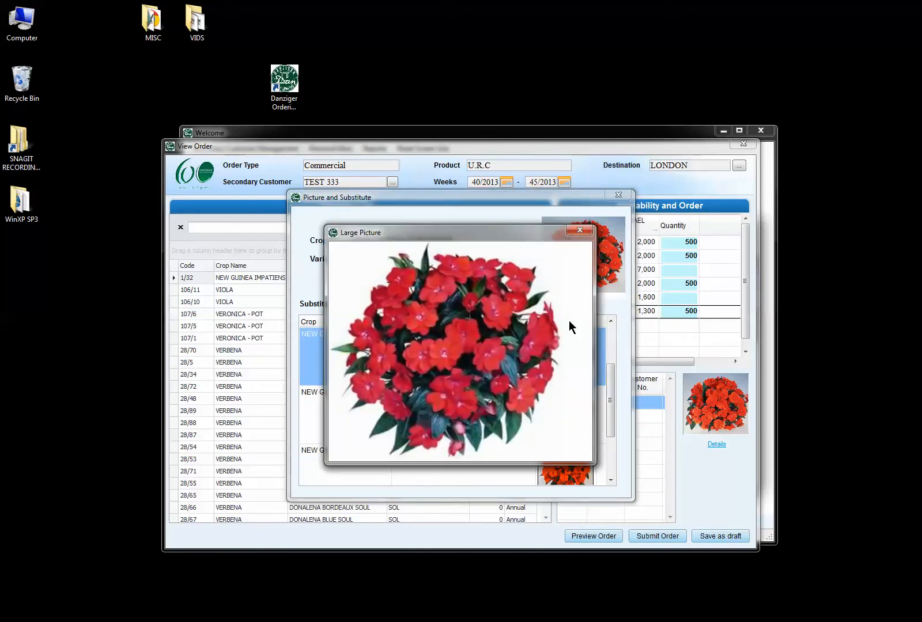
click(581, 231)
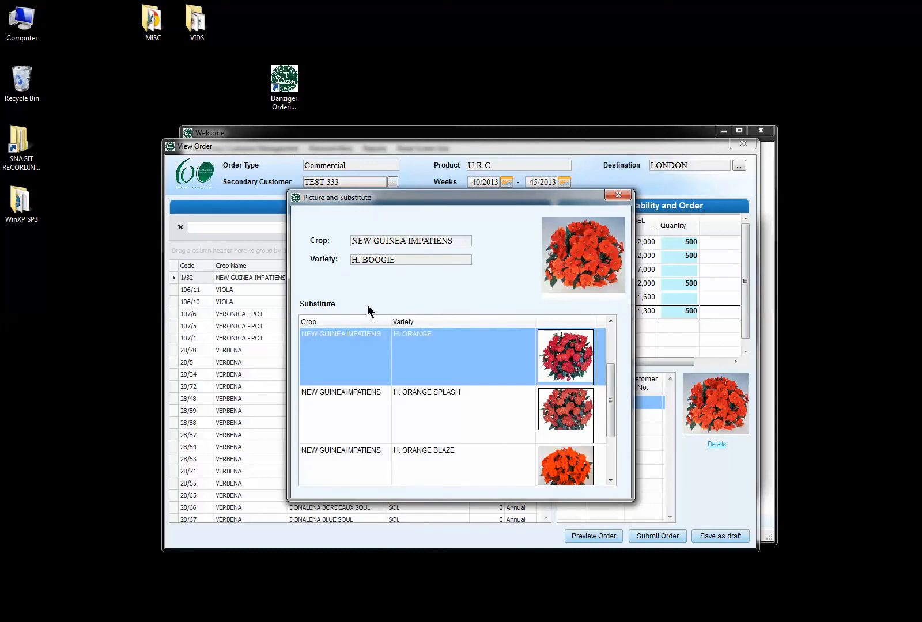
click(431, 465)
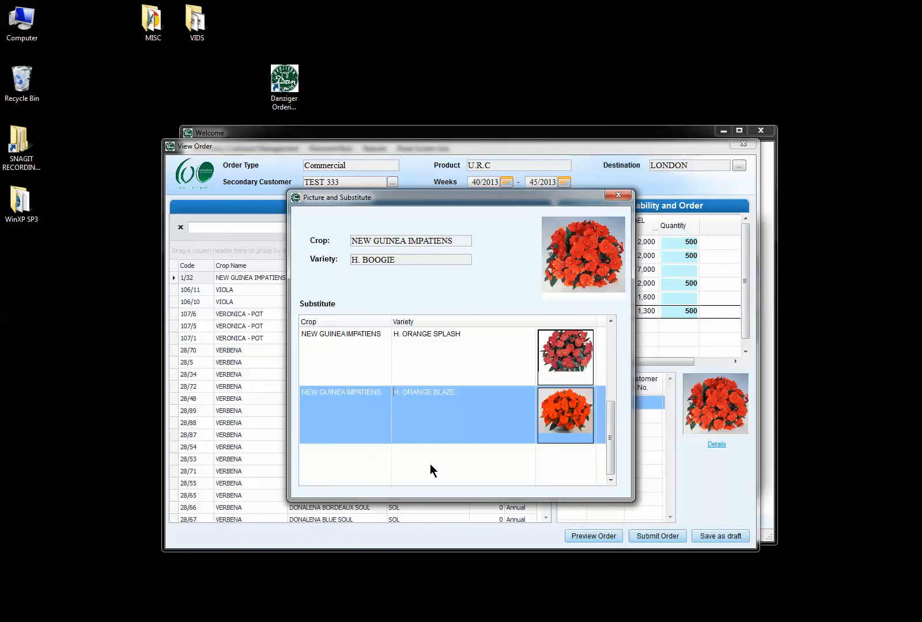
click(611, 197)
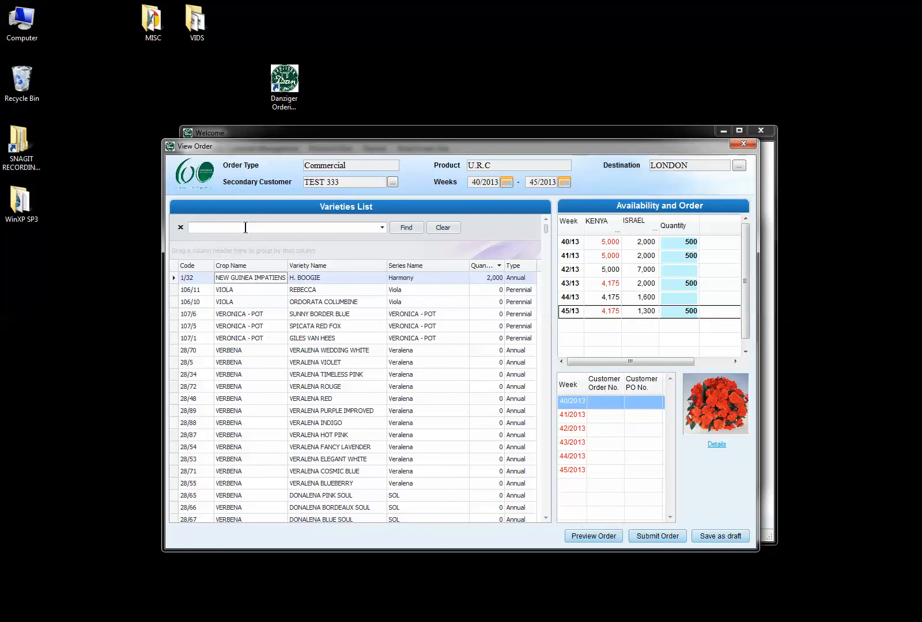
Search 'angelic' and order 200 ANGELIC WHITE CHIC for weeks 40/13, 42/13 and 44/13.
text(angelic)
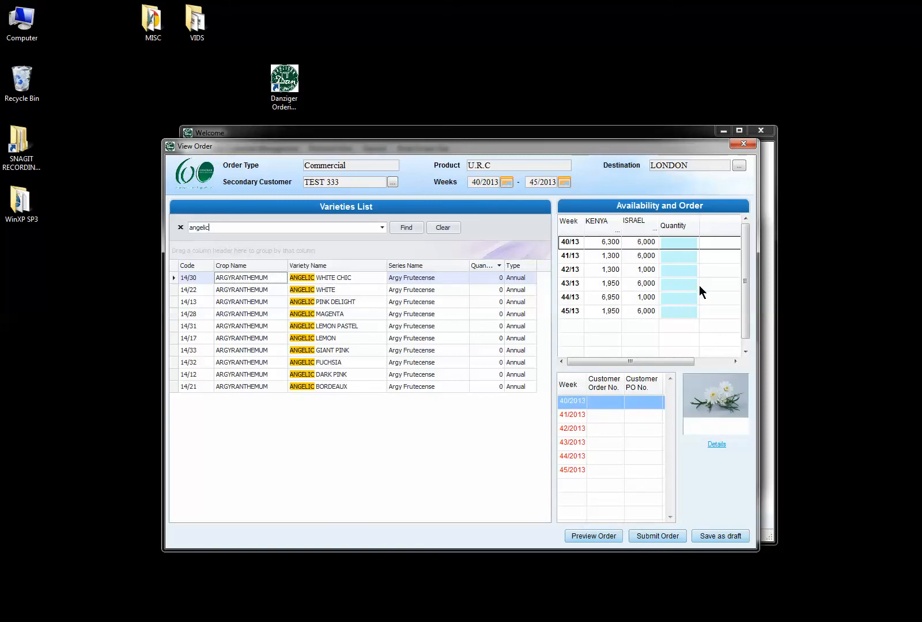
click(680, 243)
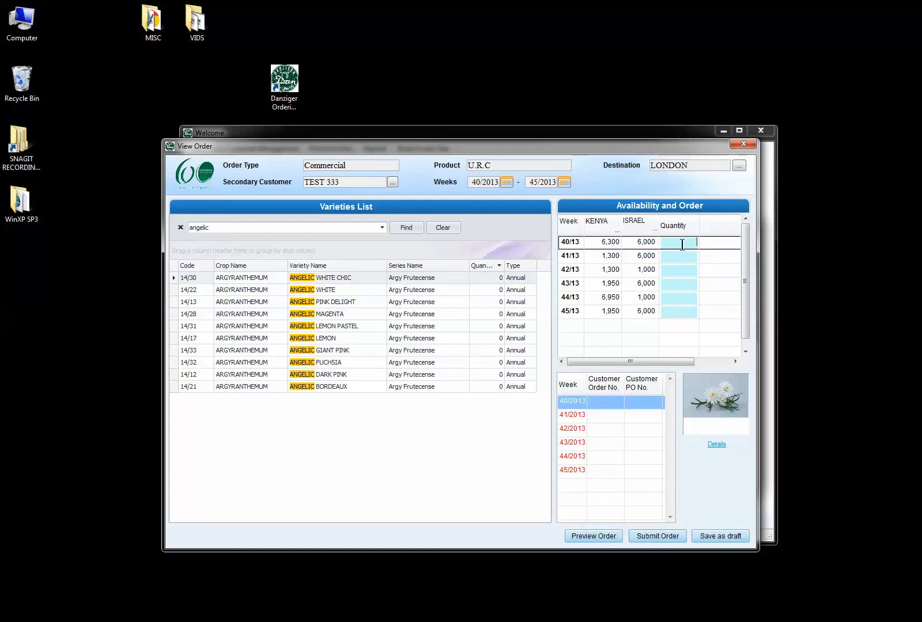
text(200)
click(678, 270)
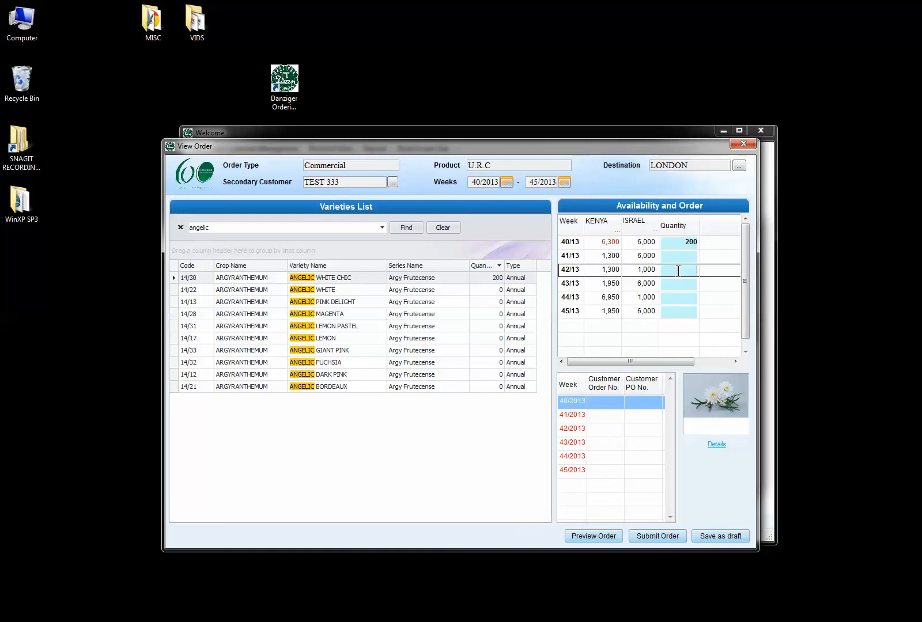
text(200)
click(672, 299)
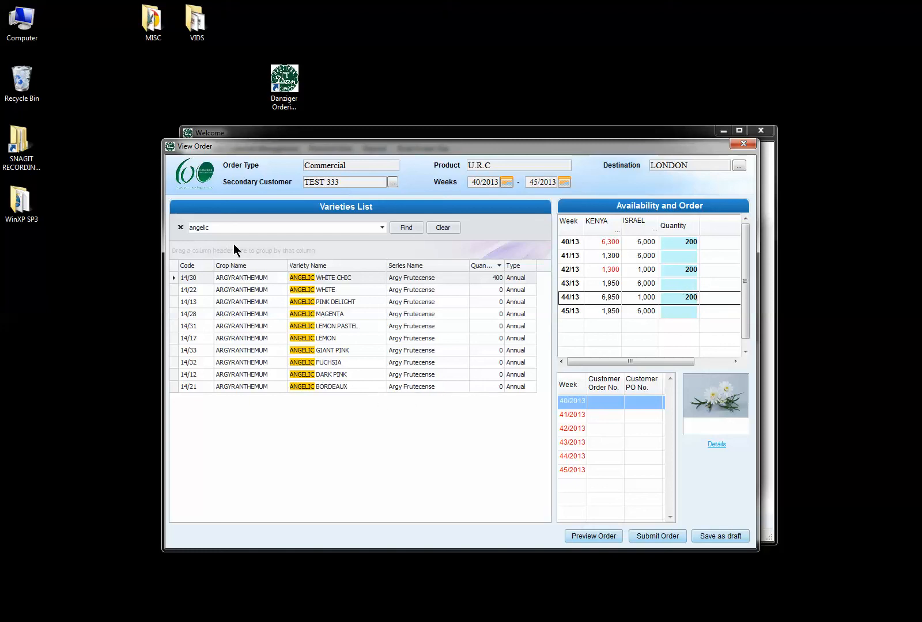
click(259, 228)
click(181, 229)
Replace the search text and search for petunia varieties.
click(221, 229)
click(221, 228)
text(pel)
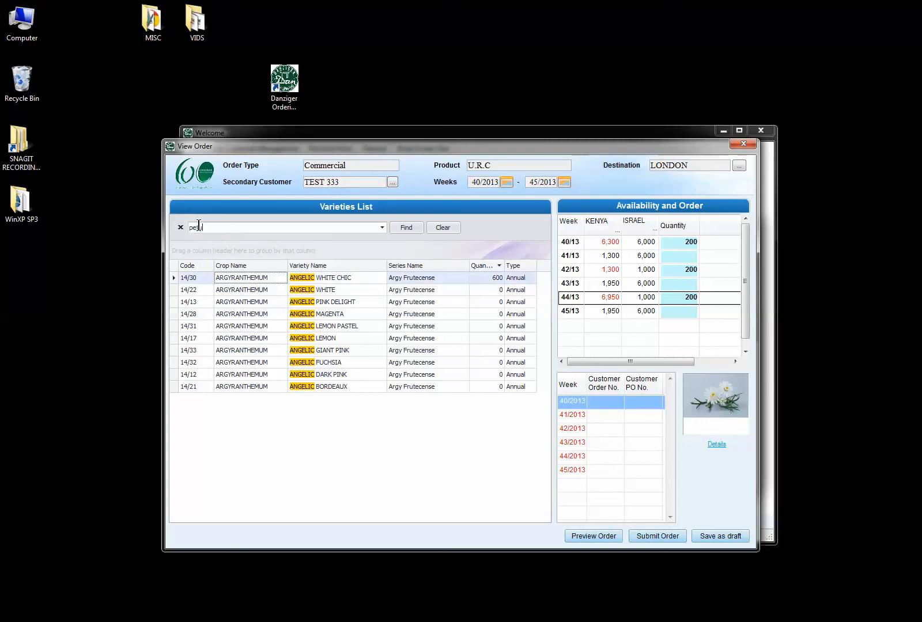
text(unia)
key(Return)
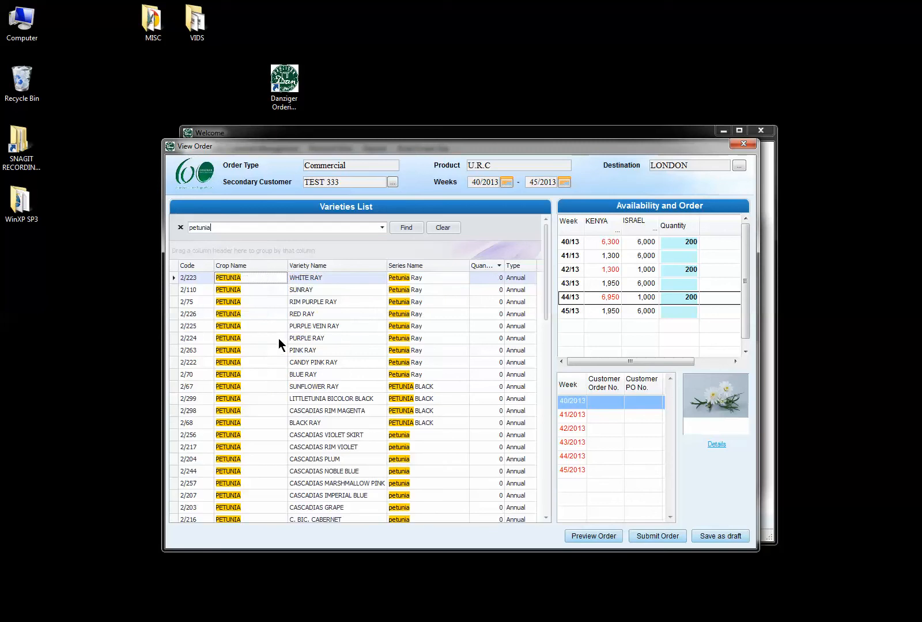
Order 100 PURPLE RAY in weeks 40/13, 41/13, 42/13 and 44/13, 400 in total.
click(316, 338)
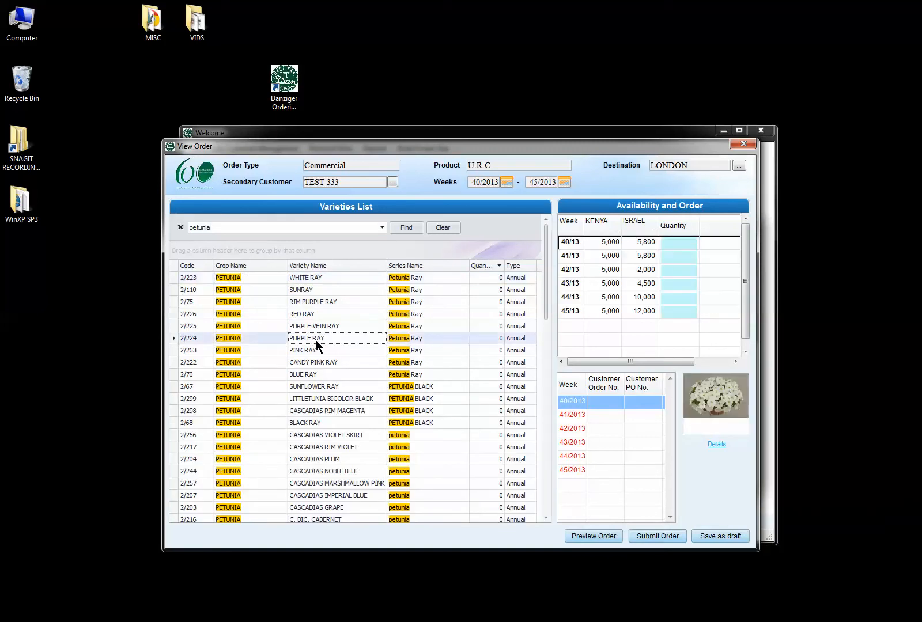
click(672, 242)
text(100)
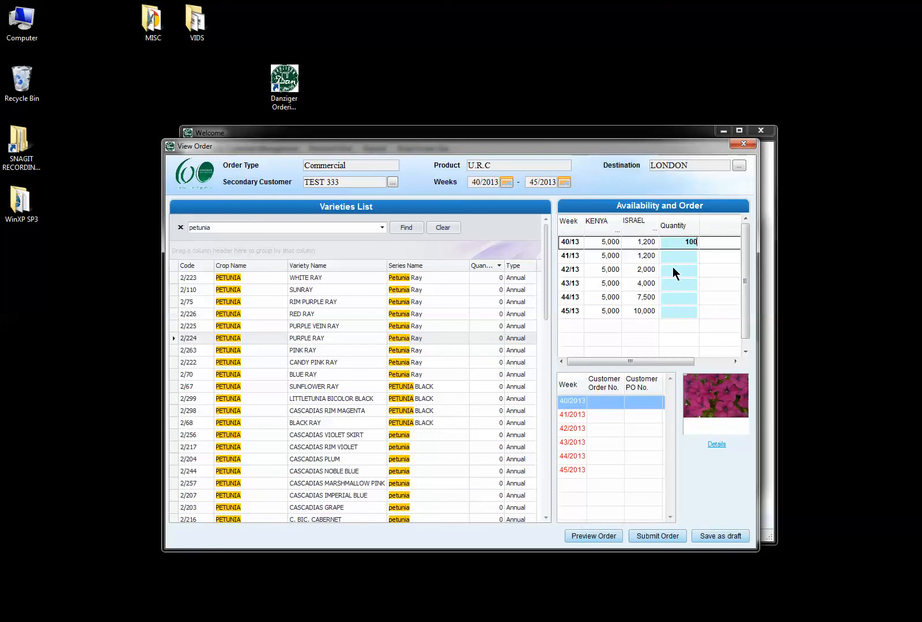
click(672, 269)
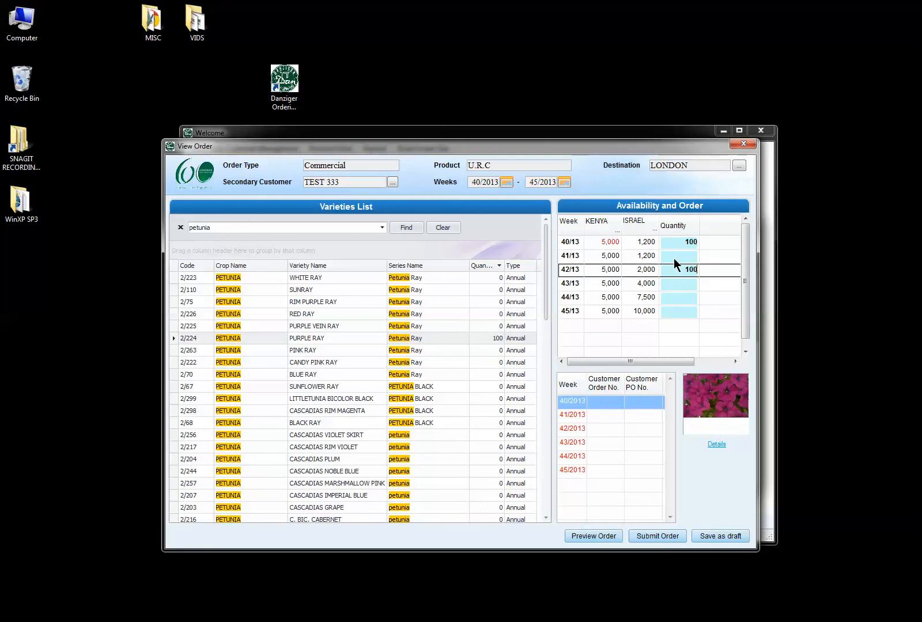
click(674, 257)
text(100)
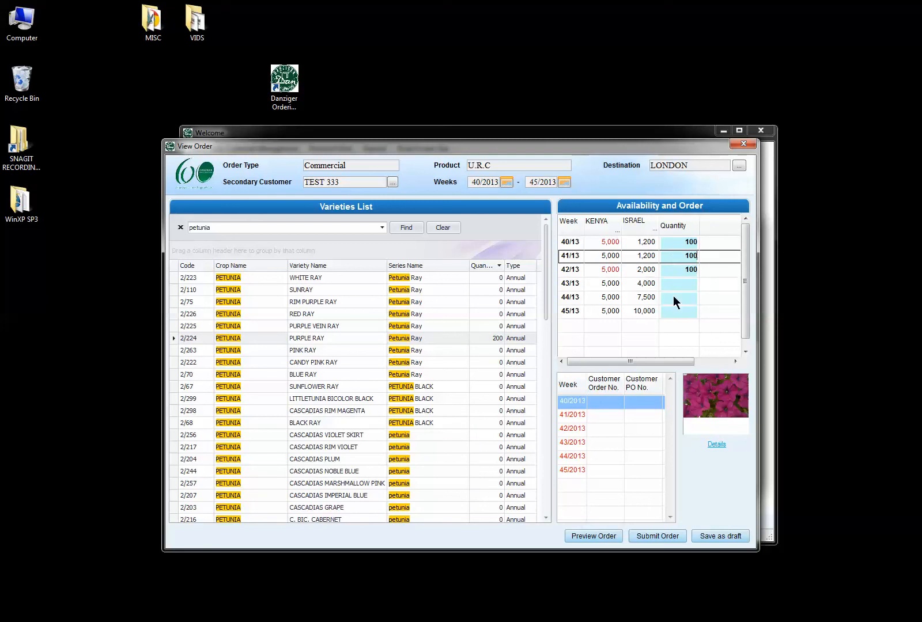
click(673, 298)
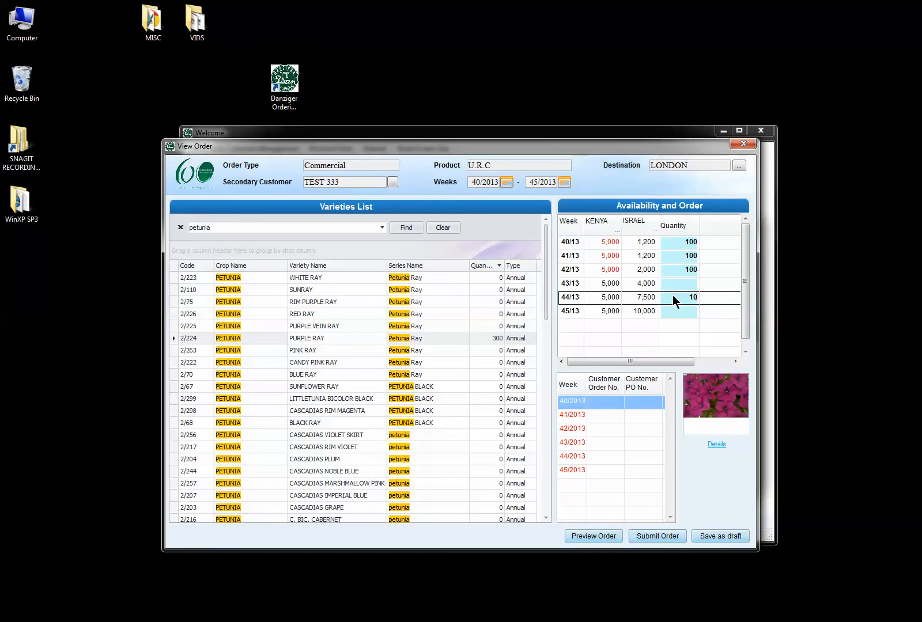
click(599, 446)
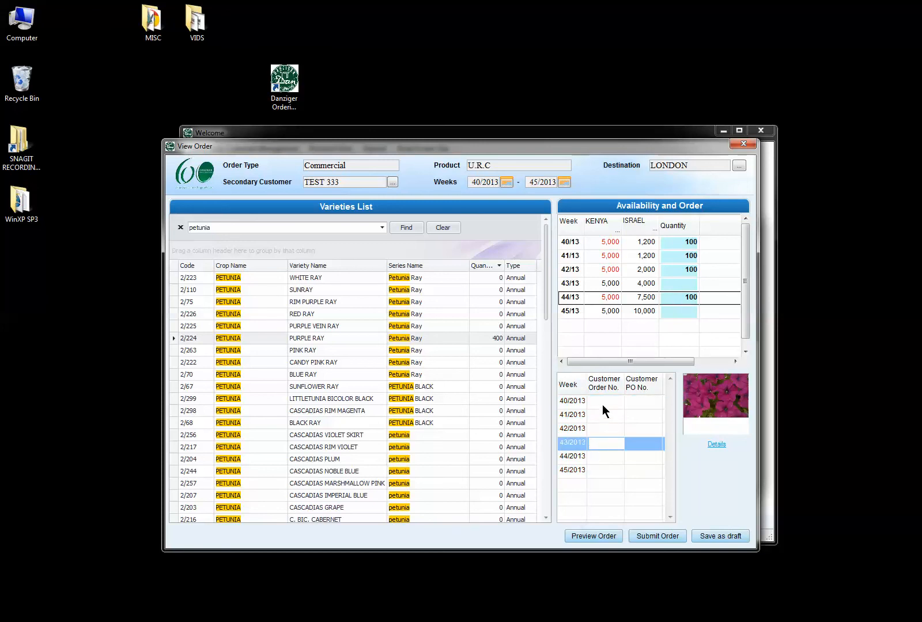
click(588, 401)
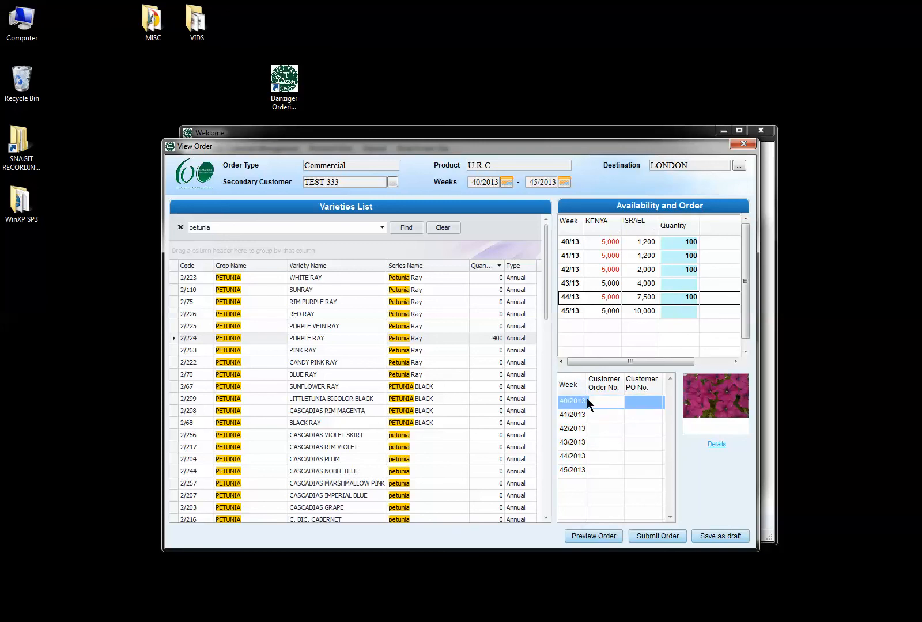
Sort varieties by quantity so ordered ones come first, then clear the search.
click(475, 266)
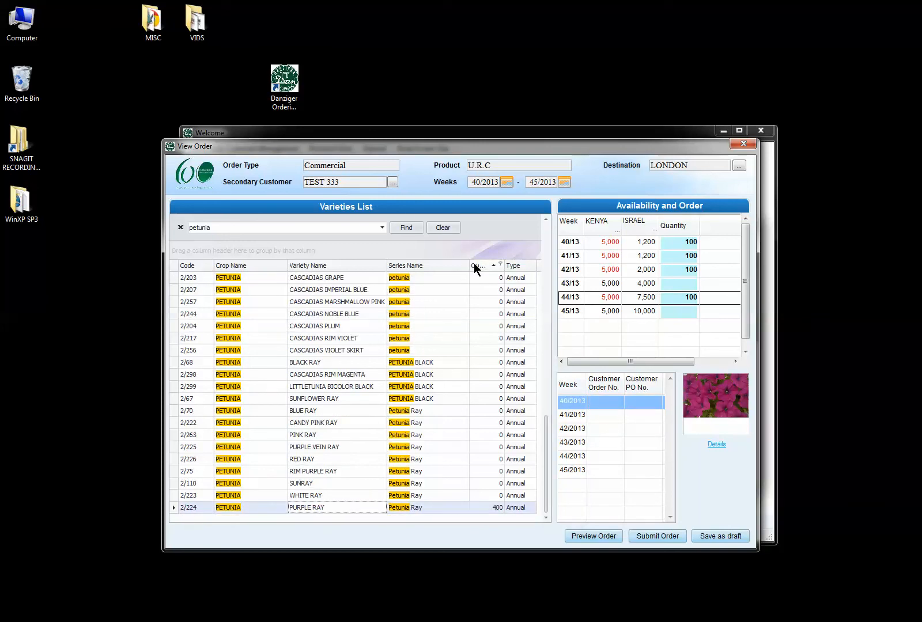
click(476, 266)
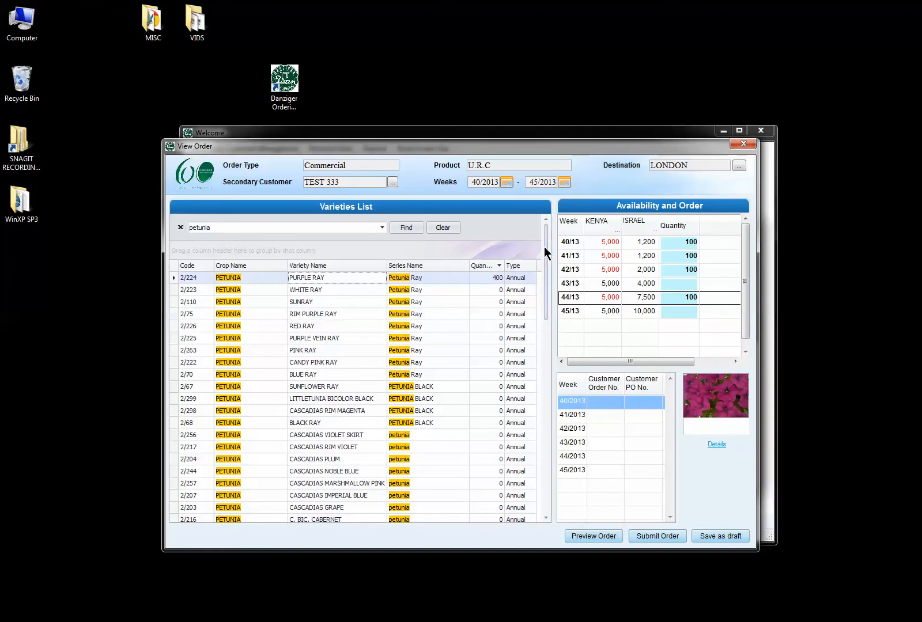
click(433, 229)
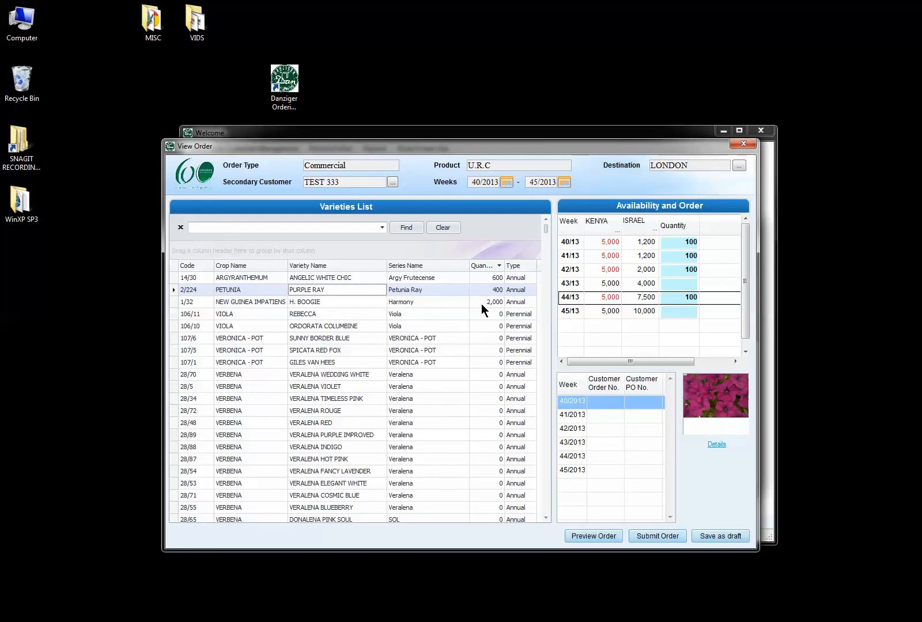
Review the weekly quantities of H. BOOGIE, PURPLE RAY and ANGELIC WHITE CHIC.
click(422, 305)
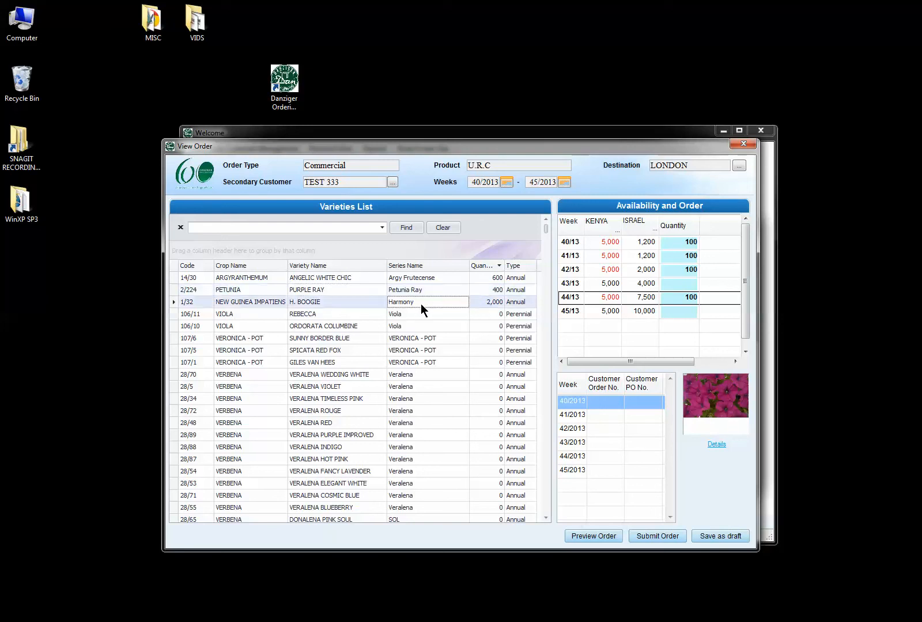
click(476, 290)
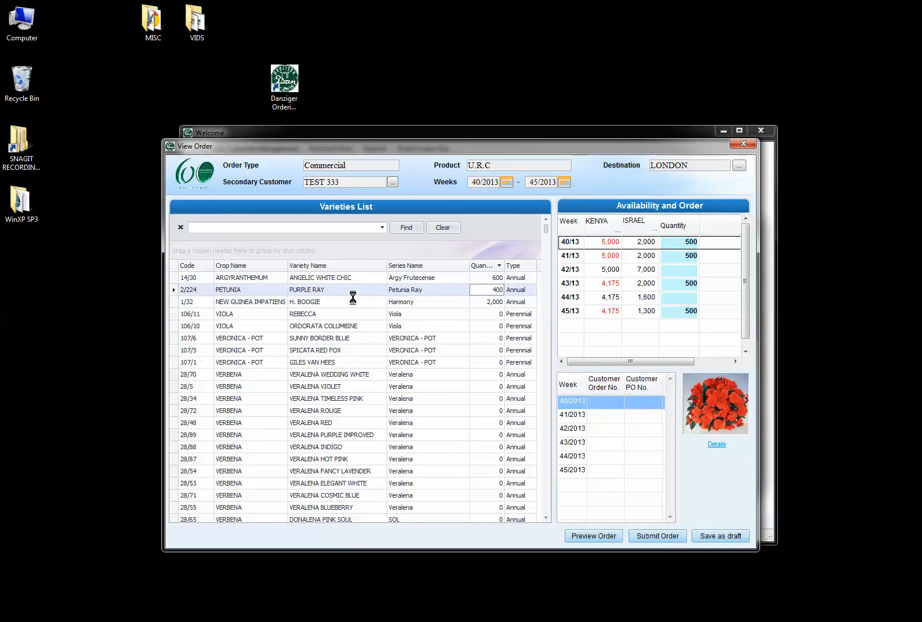
click(482, 279)
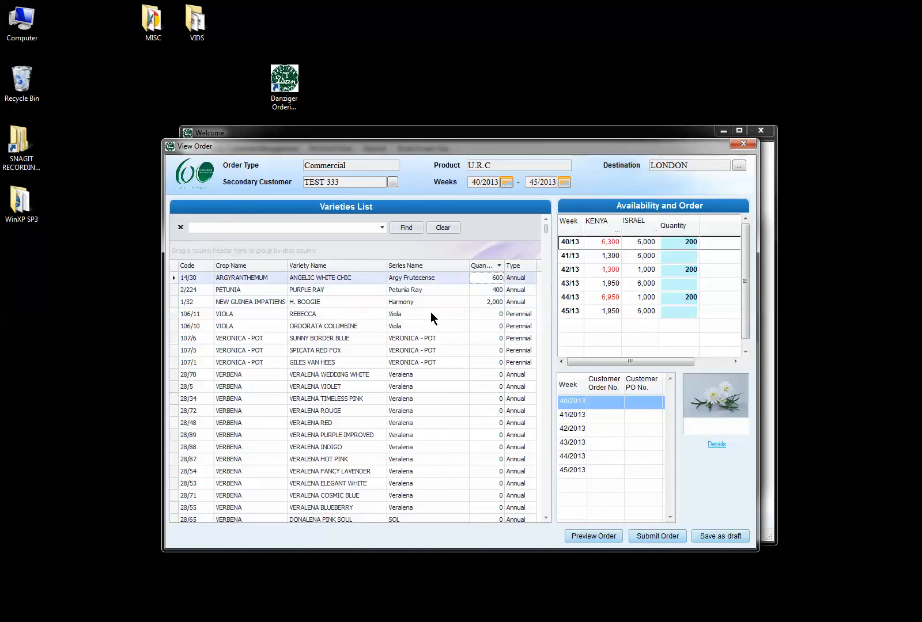
Enter the customer order reference for week 40/2013 and generate the order preview.
click(600, 405)
text(Tom Order1)
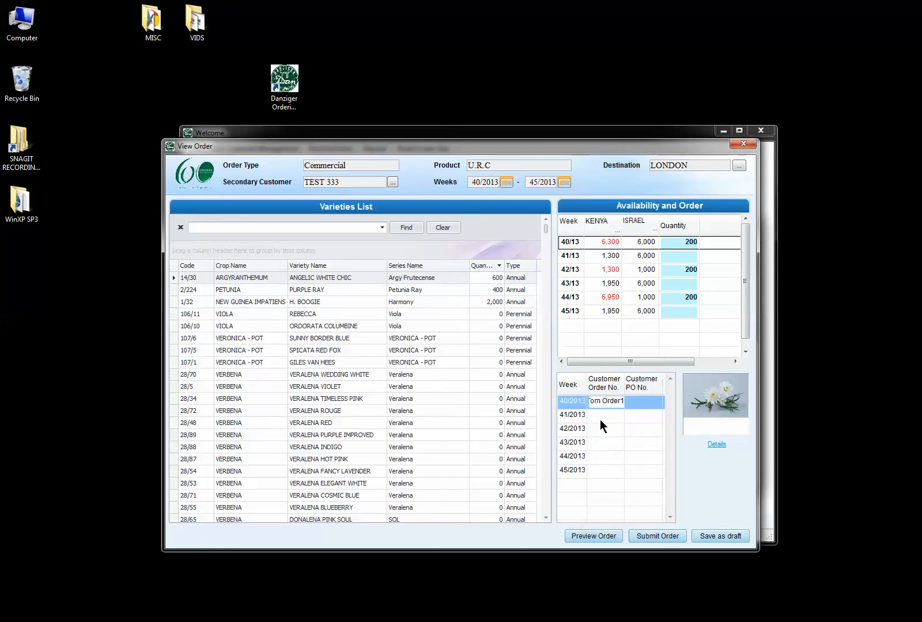
click(599, 419)
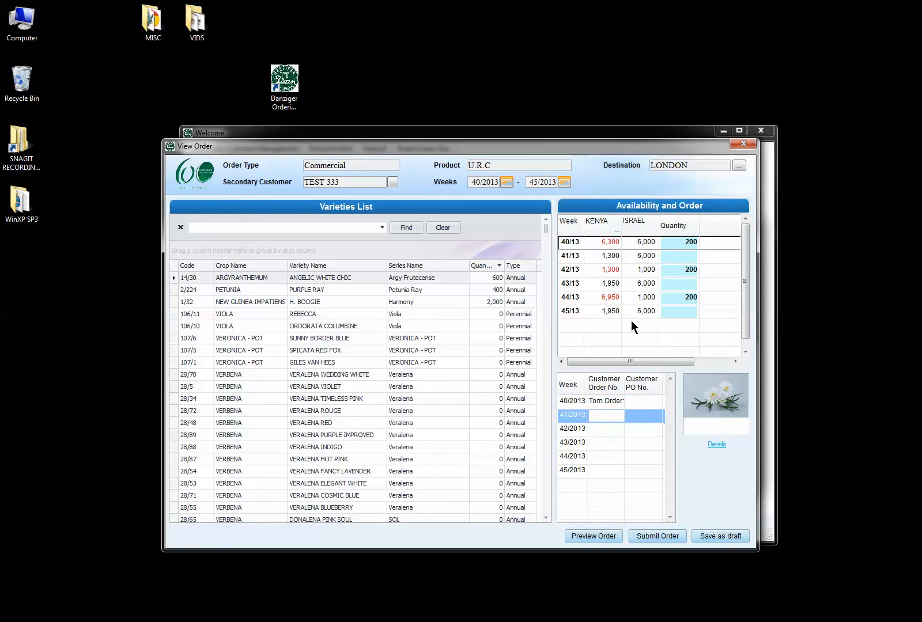
click(578, 534)
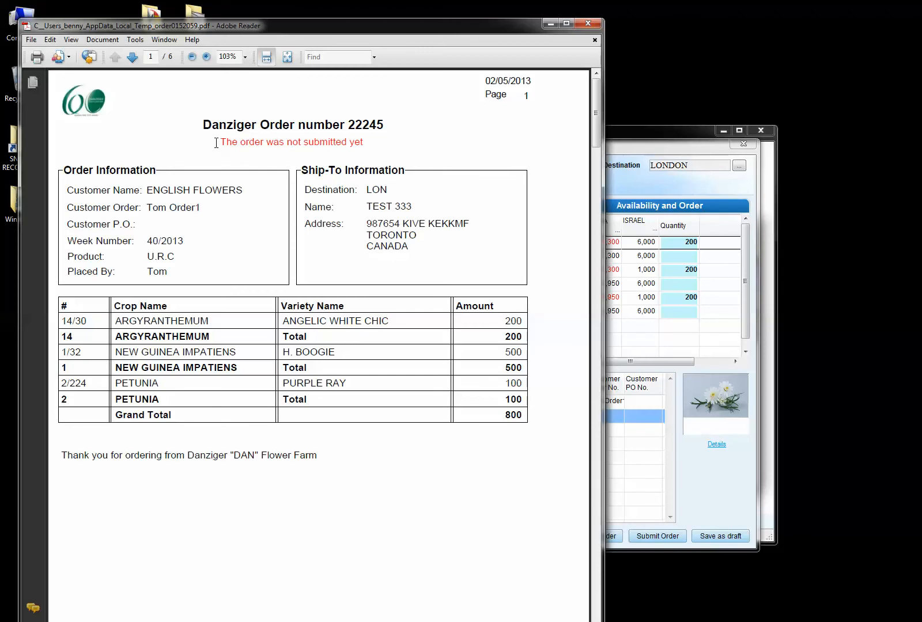
Check the preview's not-submitted notice, order number and crop total rows, then close it.
drag(220, 142, 356, 149)
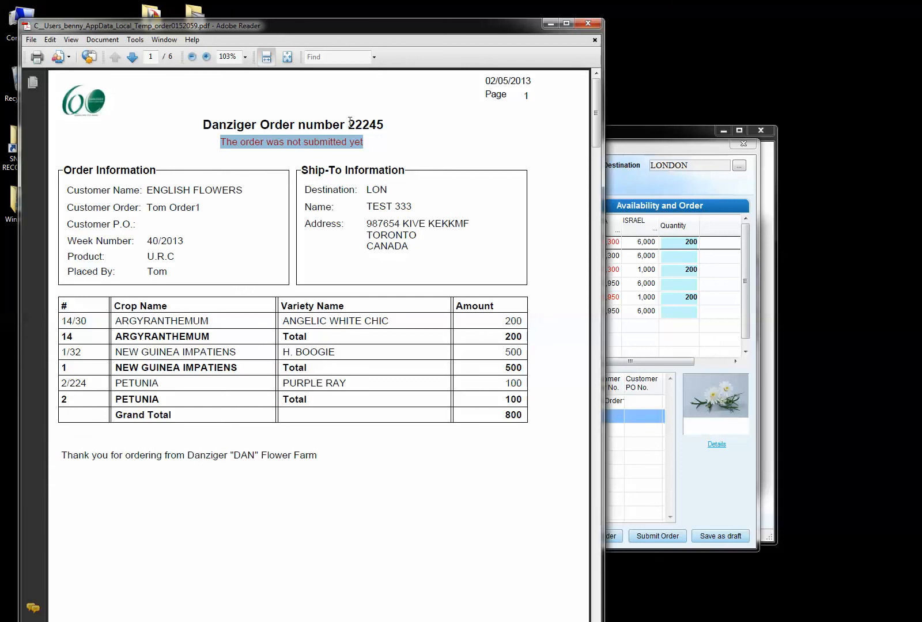
drag(347, 125, 384, 125)
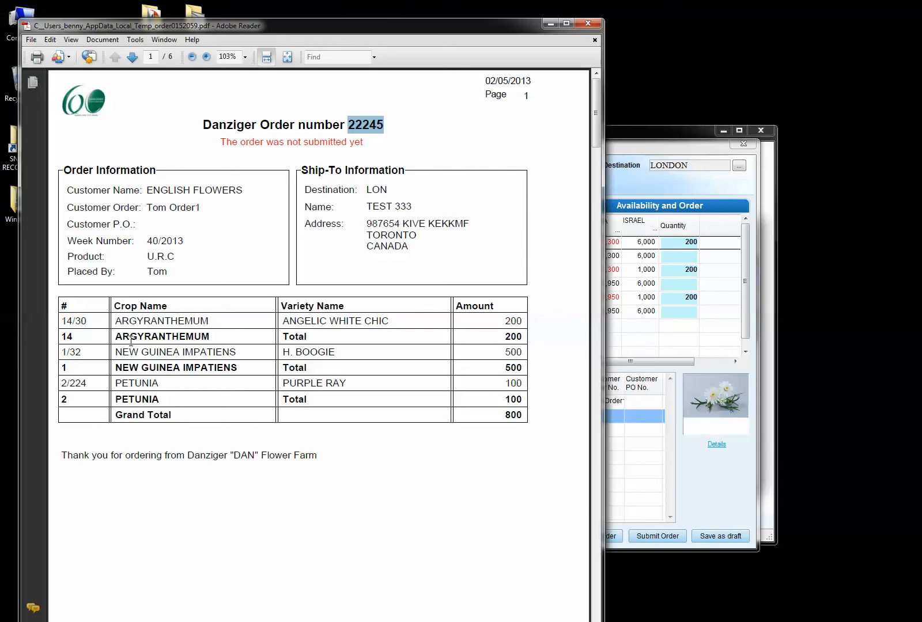
drag(115, 335, 218, 332)
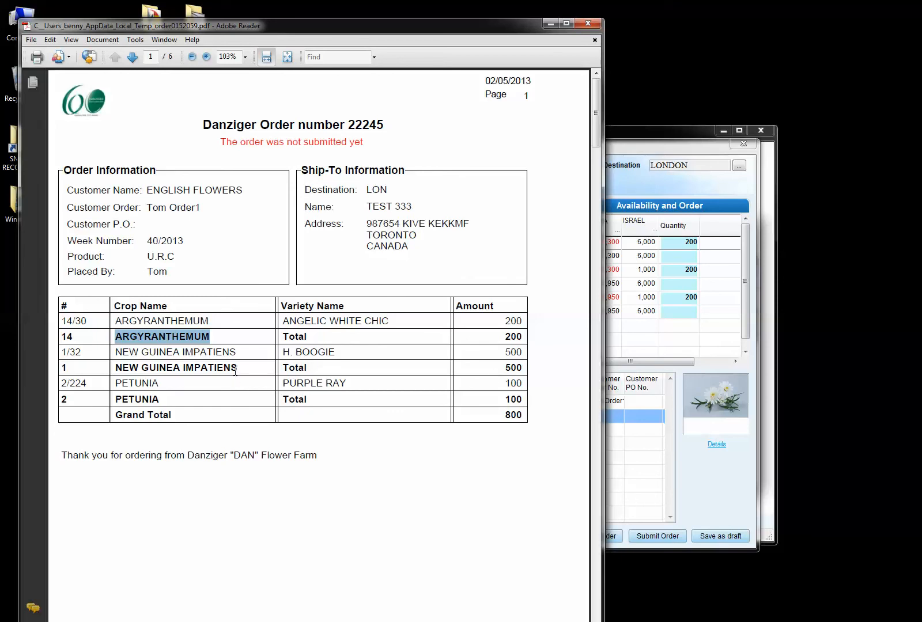
drag(235, 372, 134, 367)
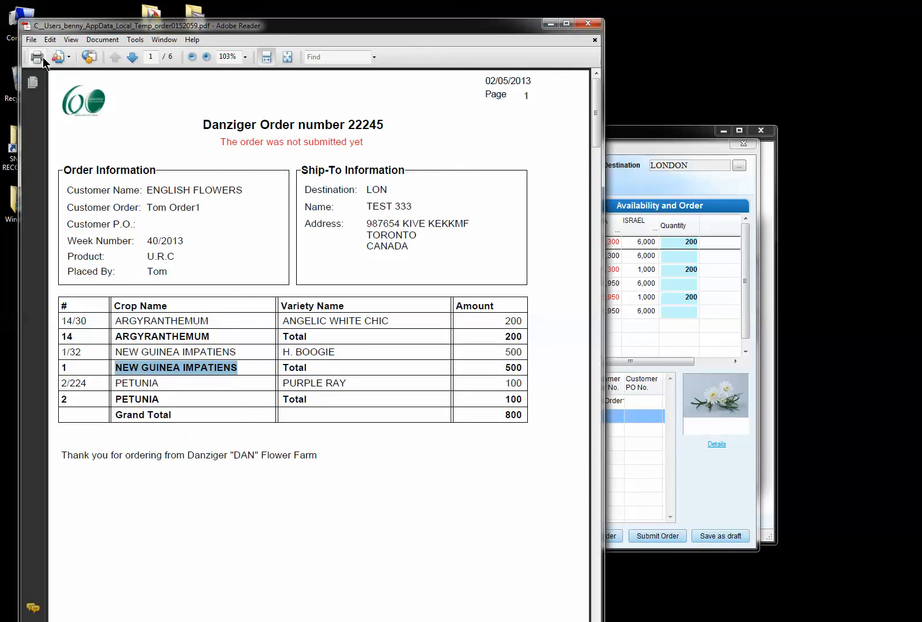
click(588, 24)
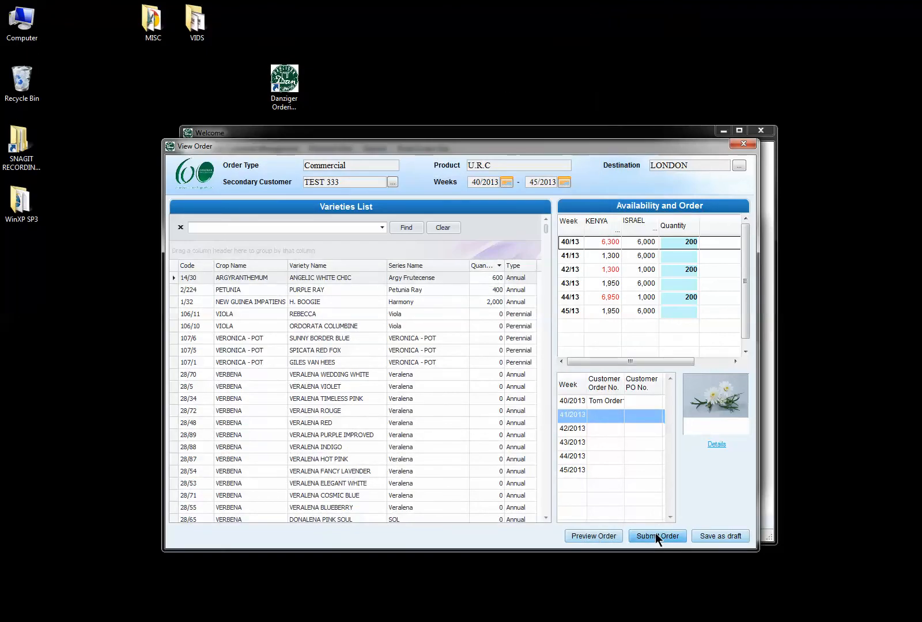
Submit the order and confirm the submission with Yes.
click(655, 532)
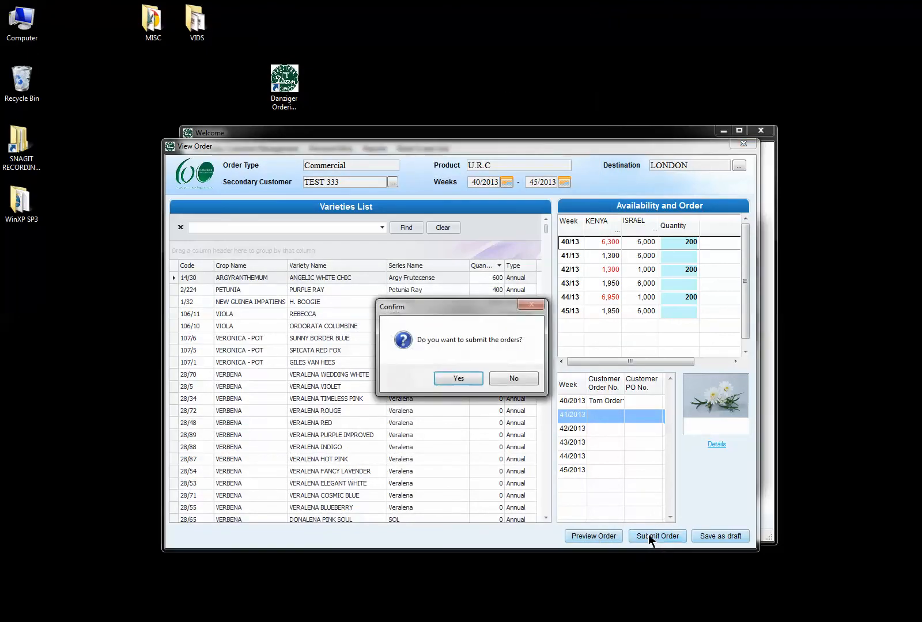
click(446, 379)
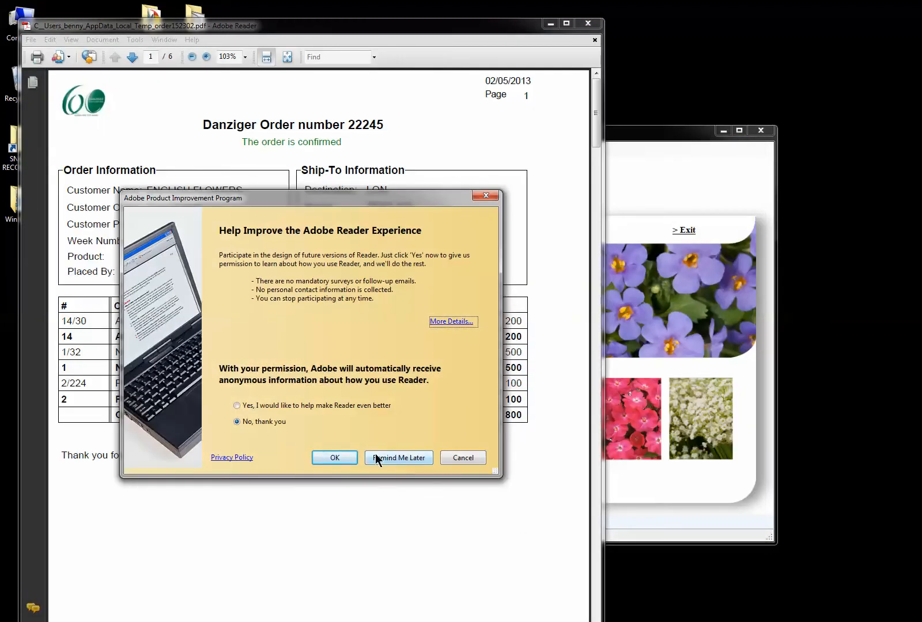
Dismiss the product improvement prompt, check the order number, and close the confirmation PDF.
click(421, 456)
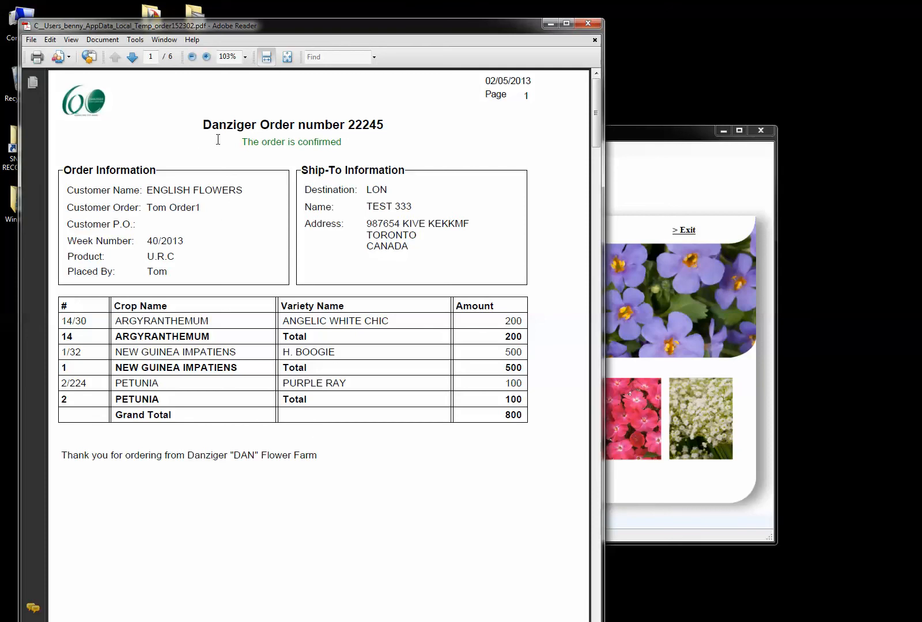
drag(224, 139, 319, 146)
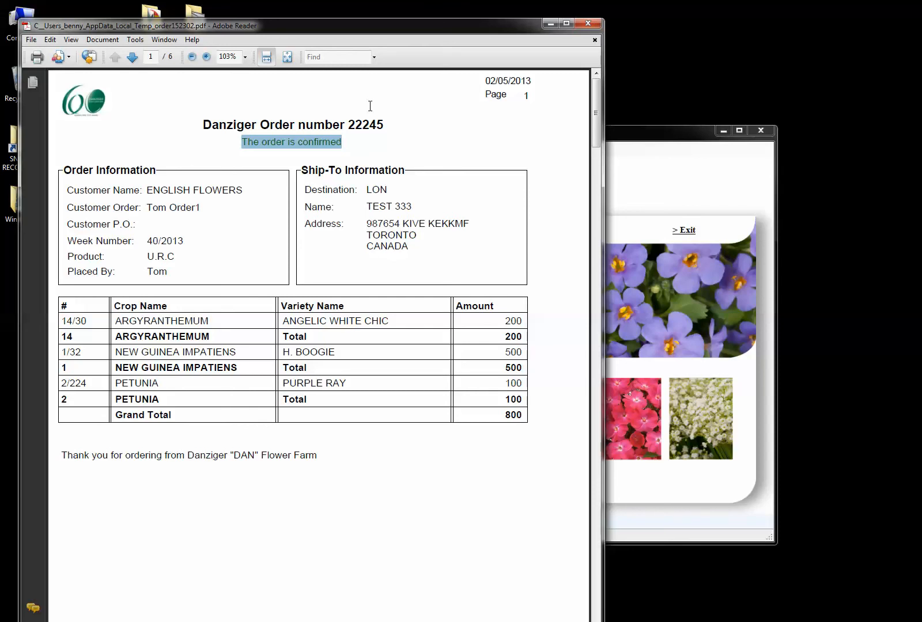
click(583, 25)
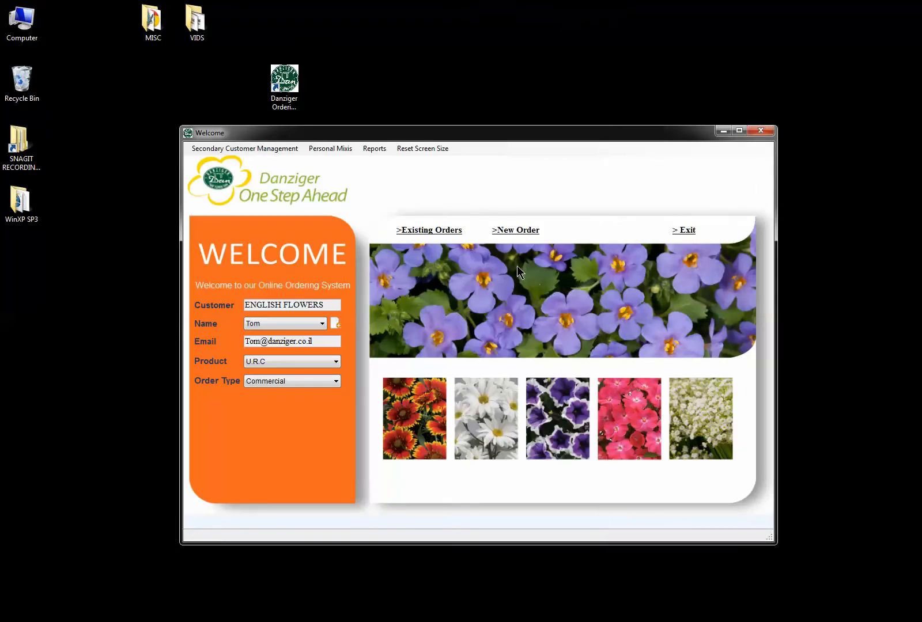
Start a new order with TEST 1 as the secondary customer.
click(517, 232)
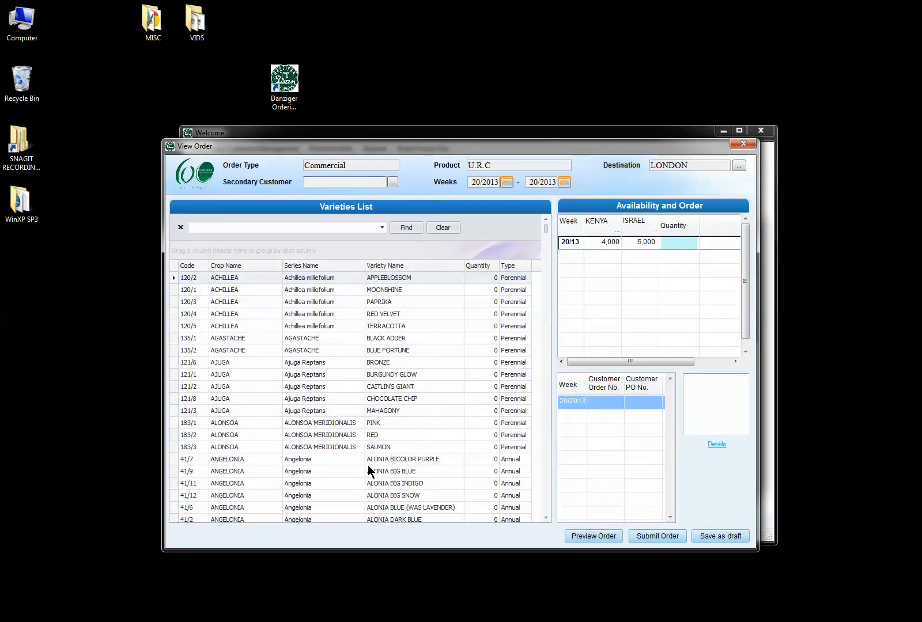
click(392, 182)
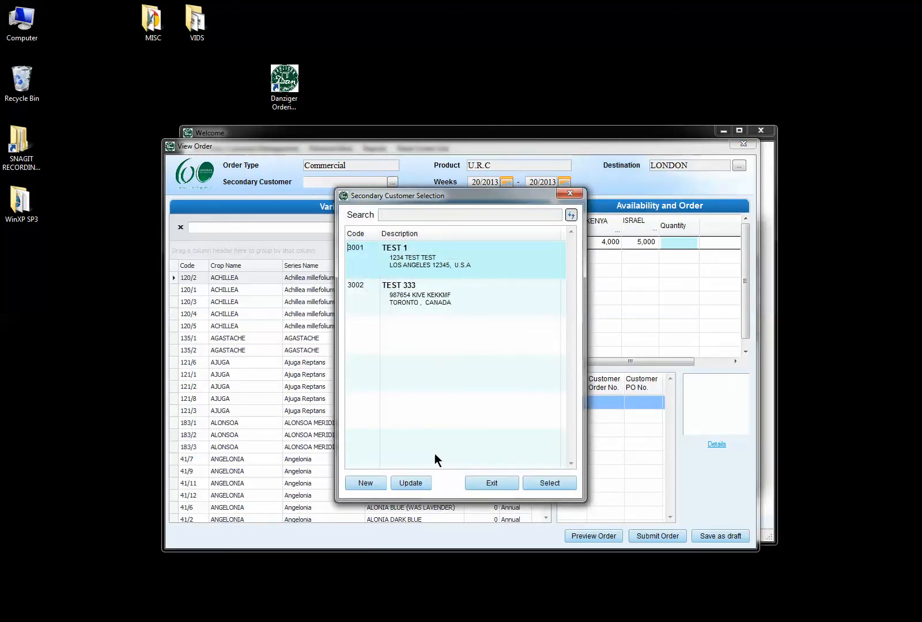
click(536, 482)
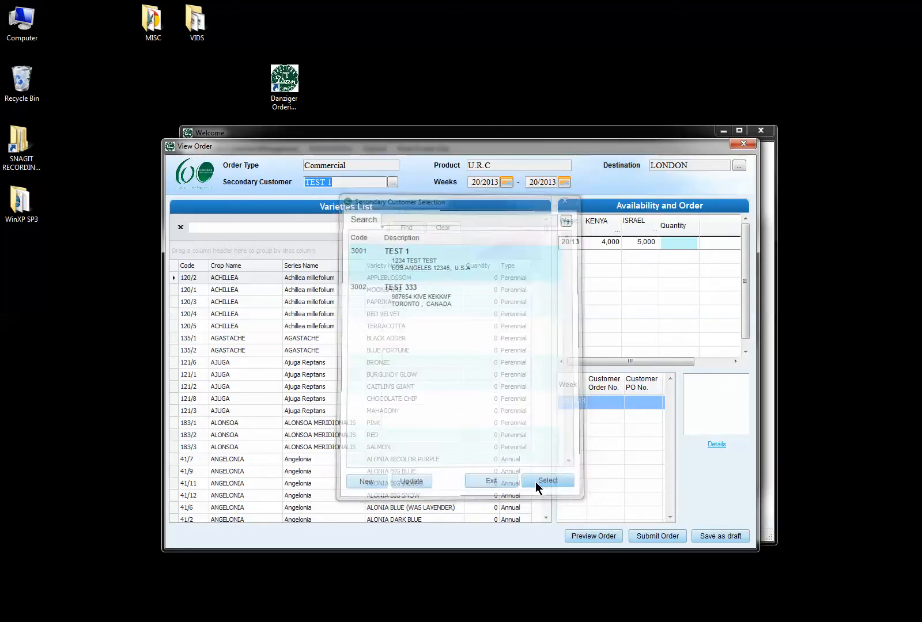
Set the order weeks to run from 40/2013 to 43/2013.
click(507, 181)
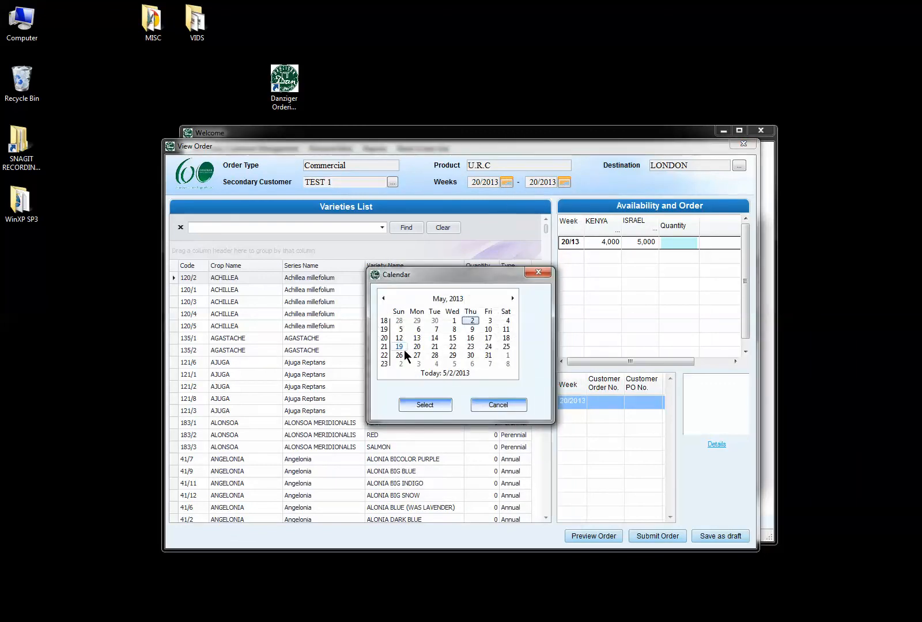
click(513, 298)
click(512, 298)
click(513, 298)
click(512, 298)
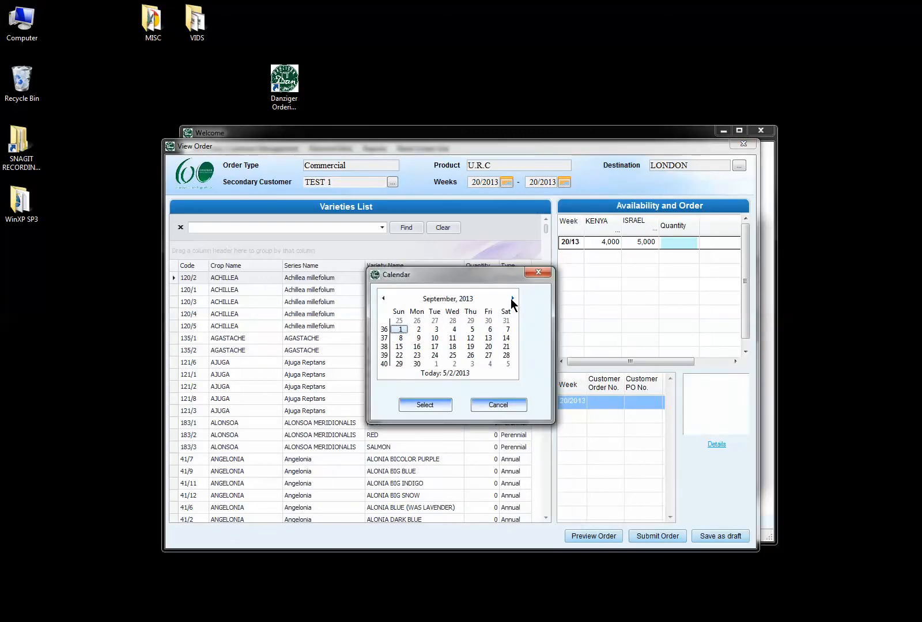
click(399, 363)
click(432, 404)
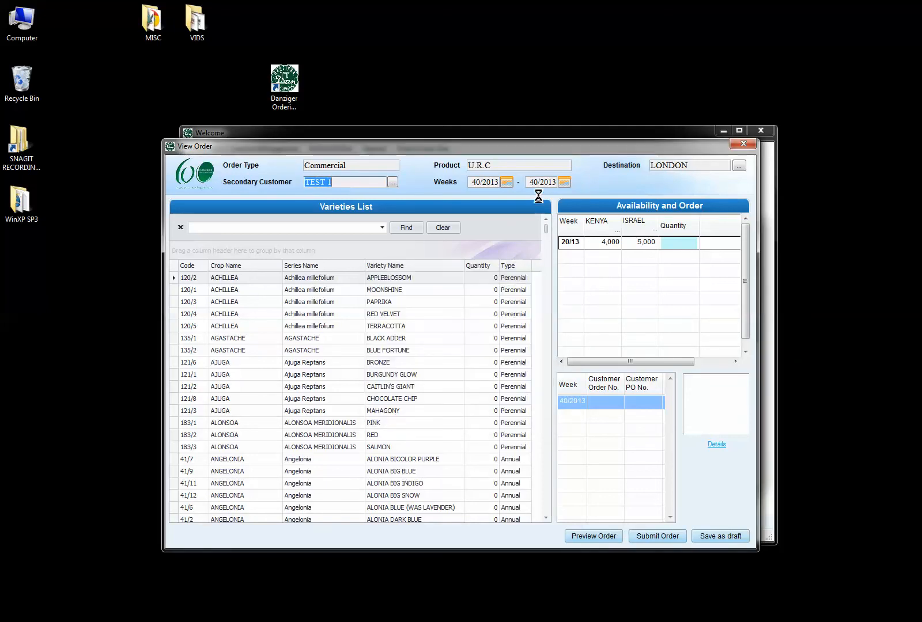
click(563, 183)
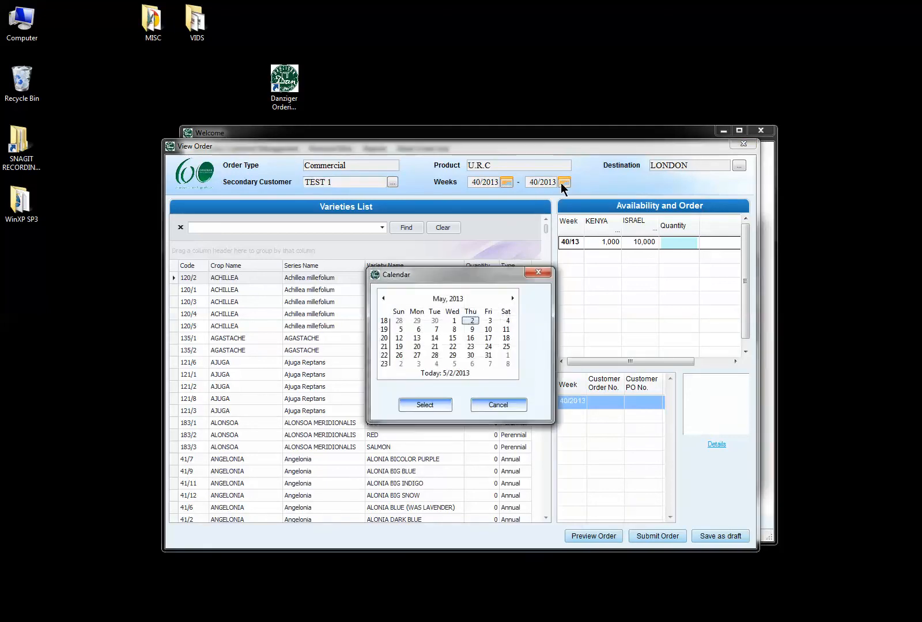
click(512, 299)
click(512, 297)
click(512, 298)
click(513, 298)
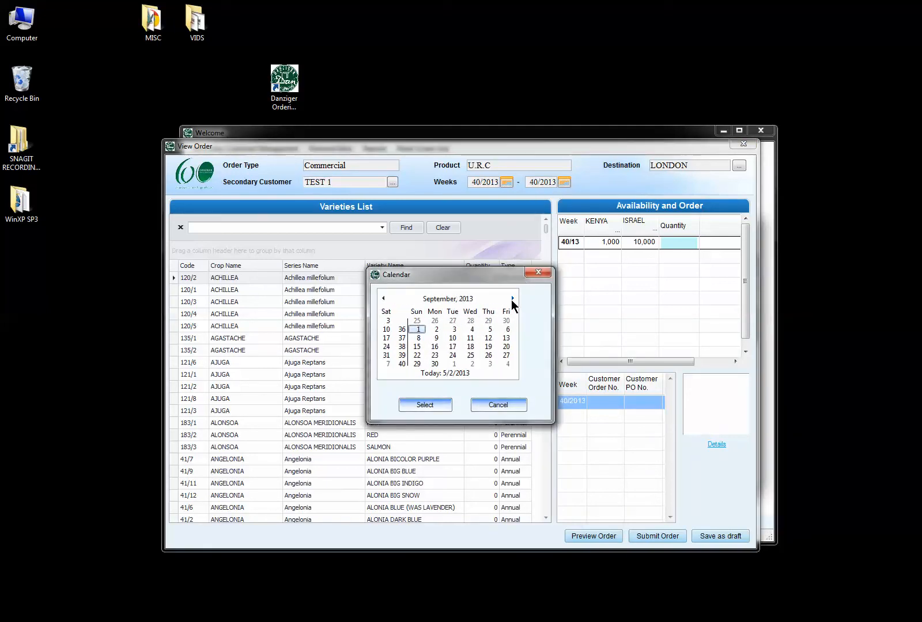
click(512, 298)
click(399, 347)
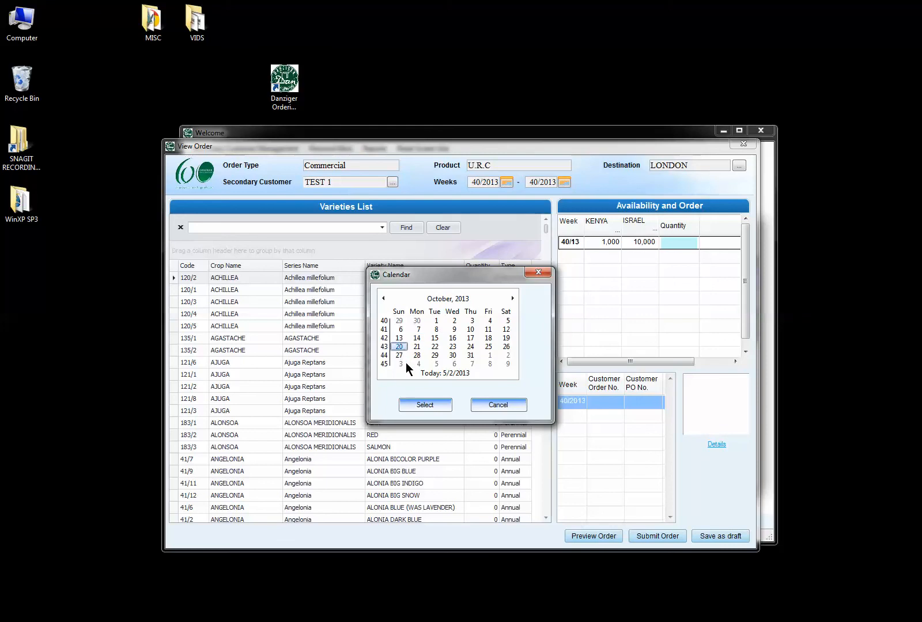
click(424, 407)
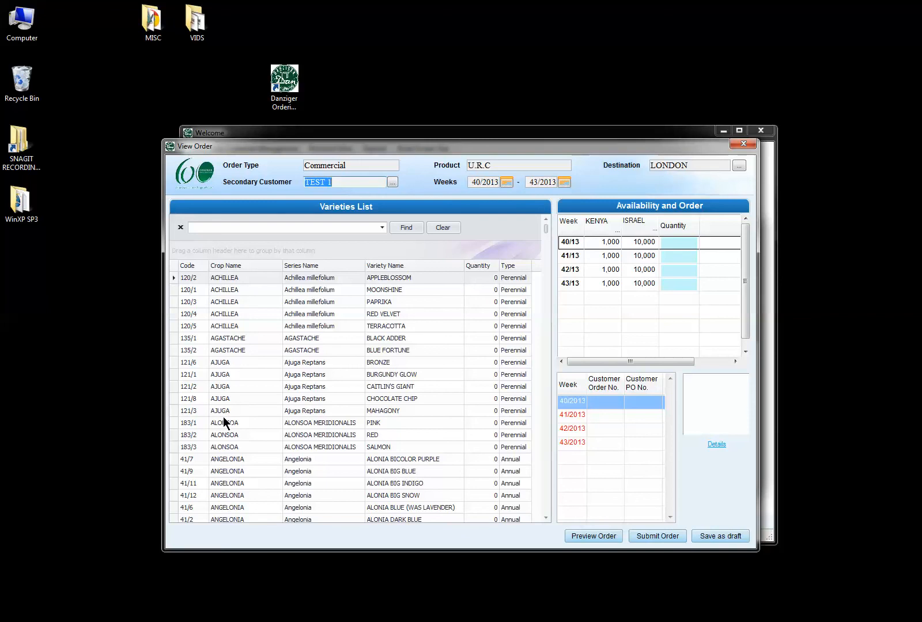
Order 100 Bacopa DARK PINK in each of weeks 40 to 43.
click(545, 439)
click(546, 438)
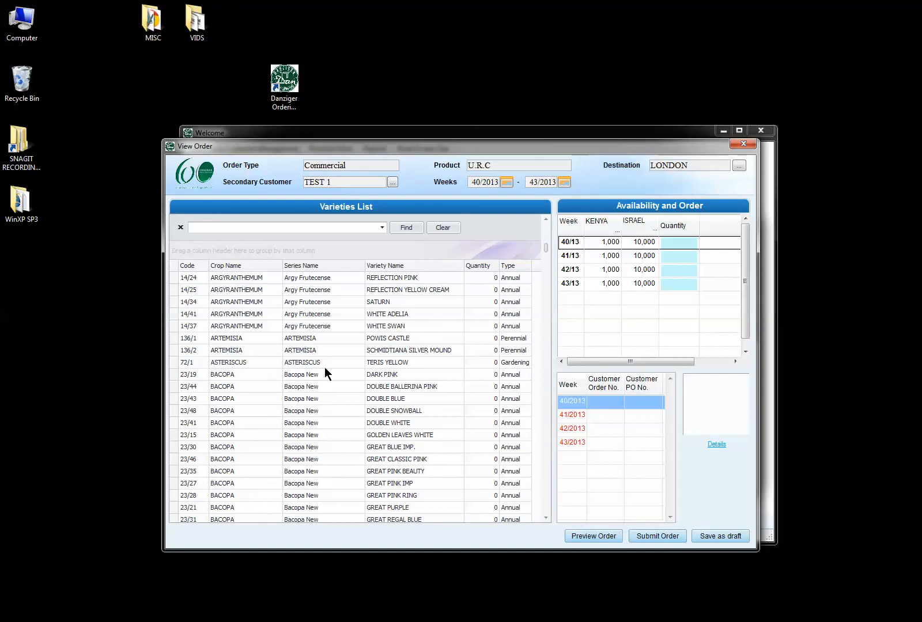
click(399, 374)
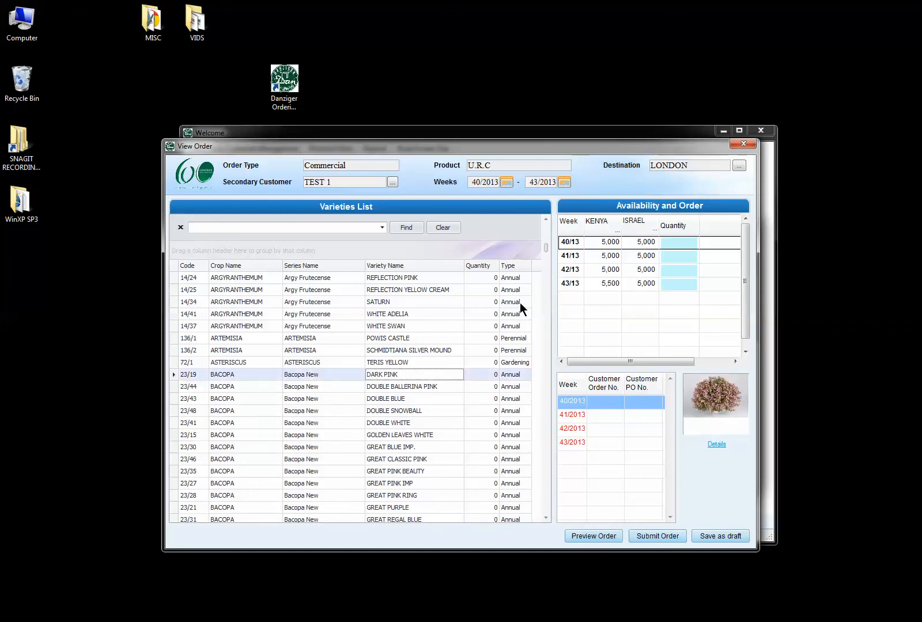
click(684, 243)
text(100)
click(678, 255)
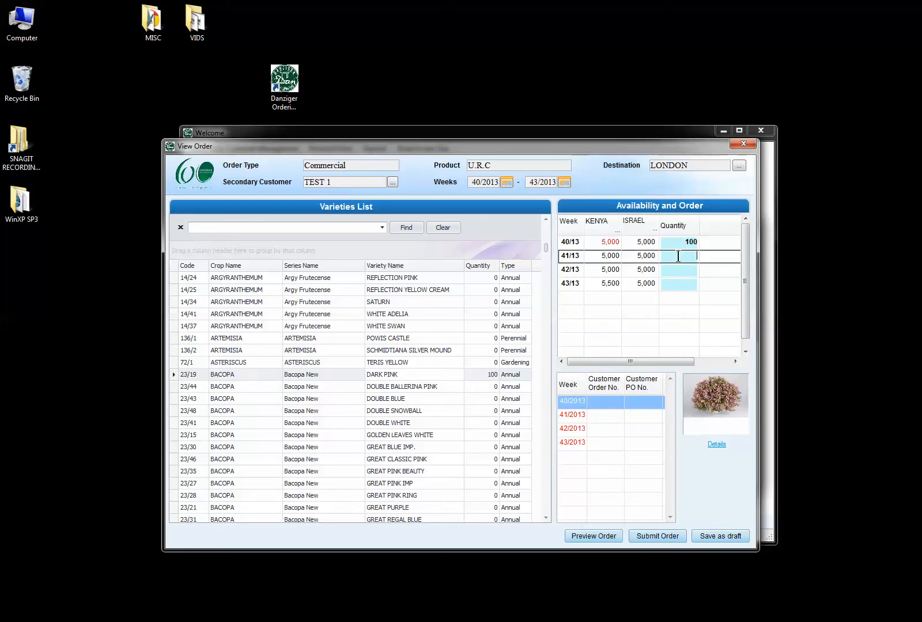
text(0)
text(100)
click(675, 268)
text(100)
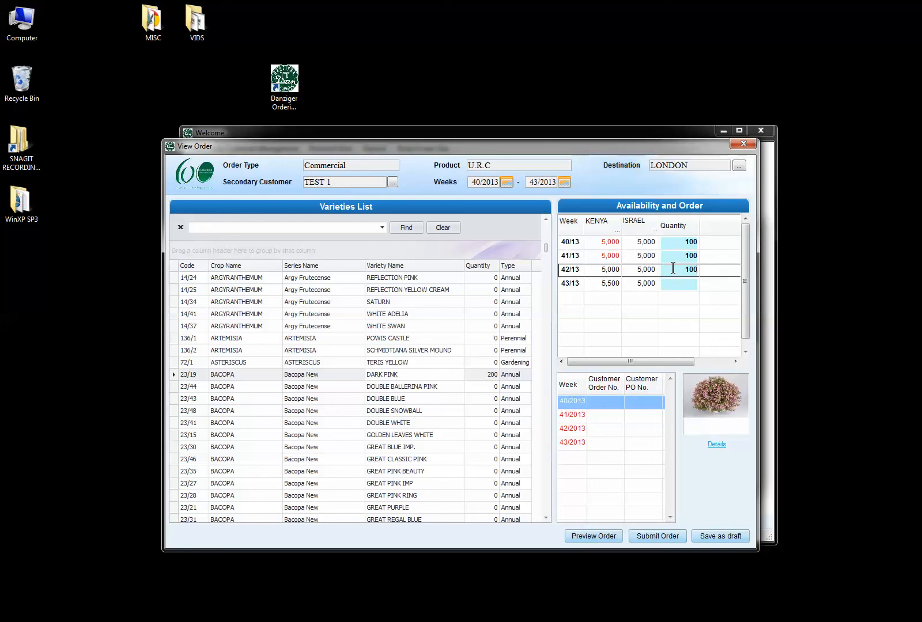
click(679, 283)
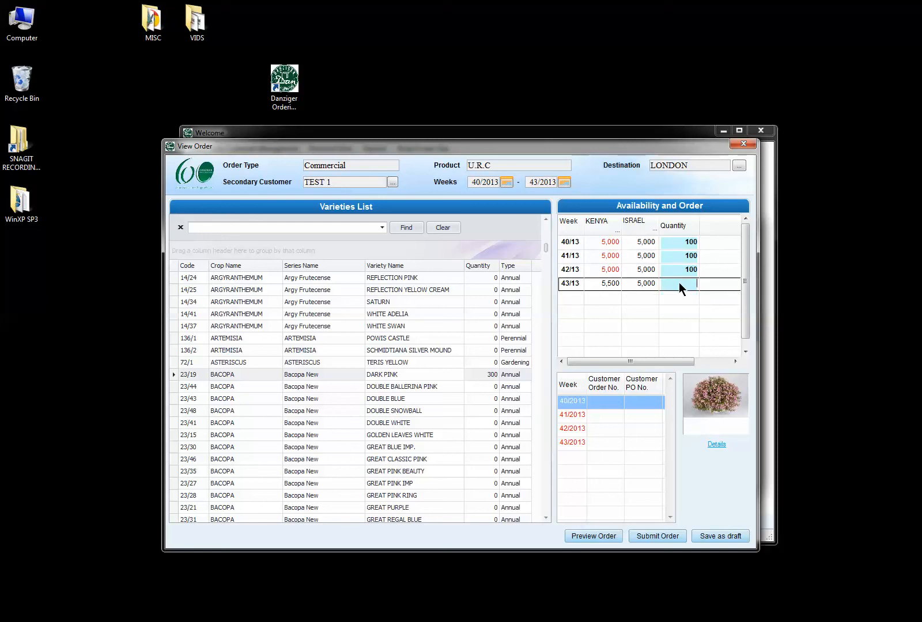
text(100)
Order 100 DOUBLE BALLERINA PINK in each of weeks 40 to 43.
click(386, 387)
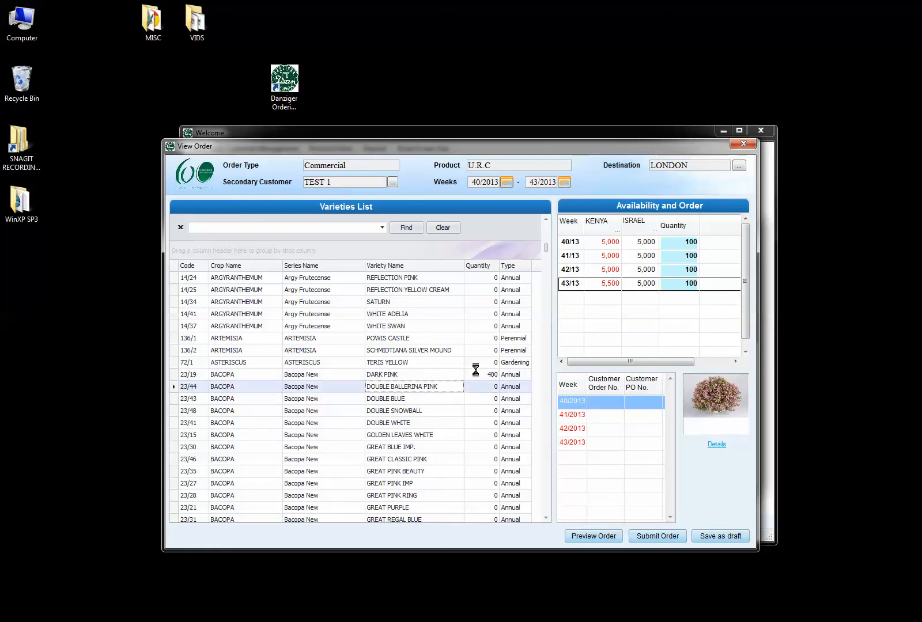
click(671, 242)
text(100)
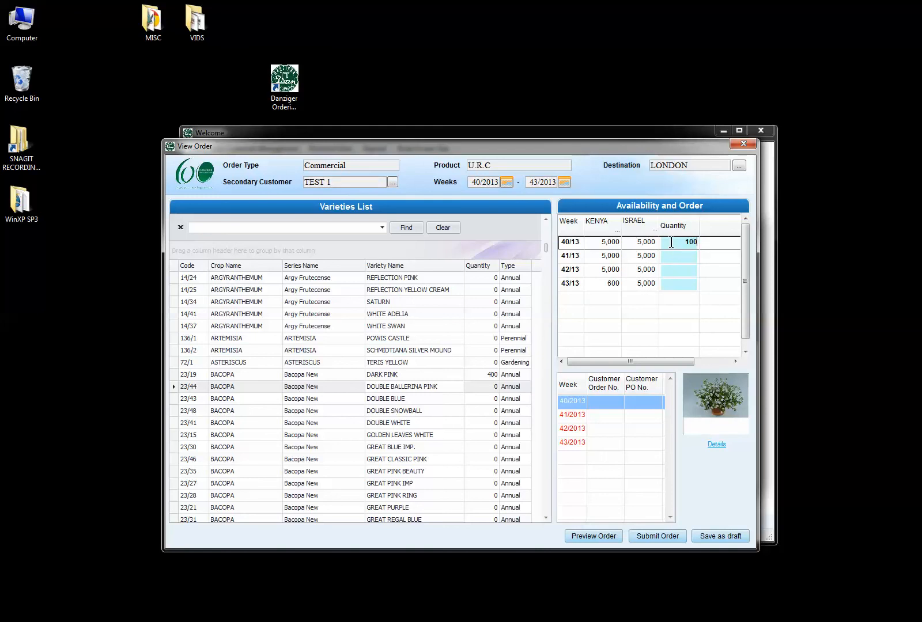
click(676, 257)
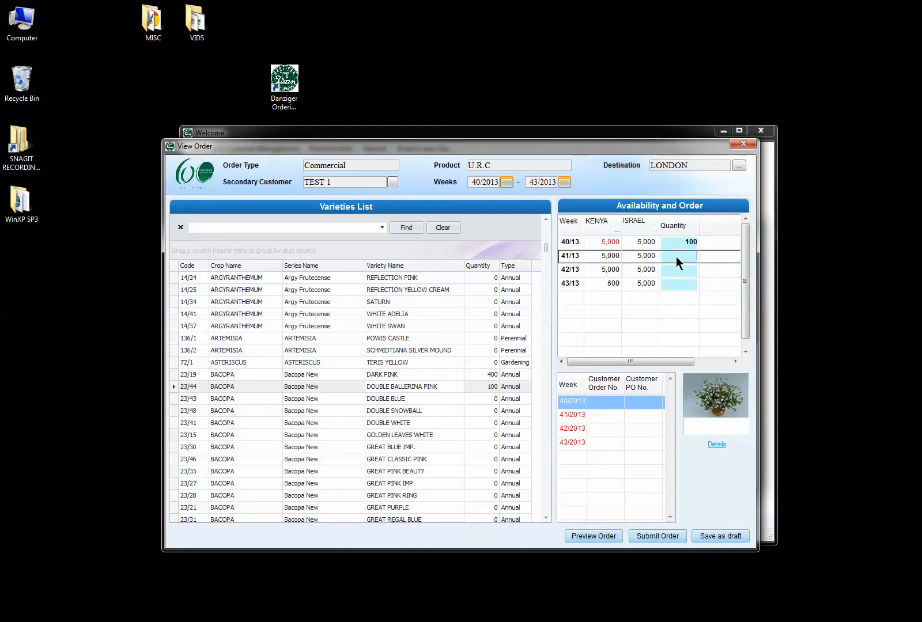
text(100)
click(678, 273)
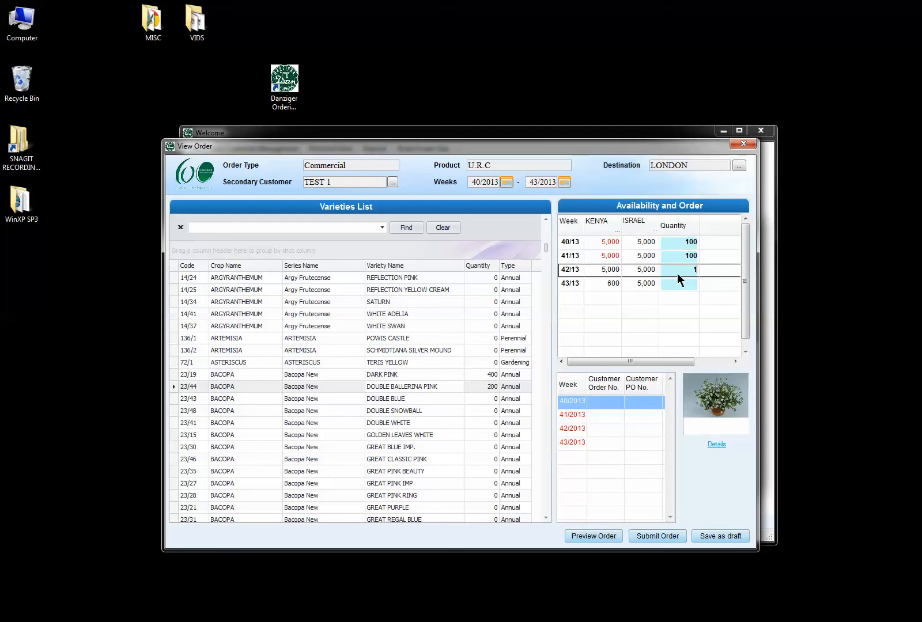
click(675, 284)
text(100)
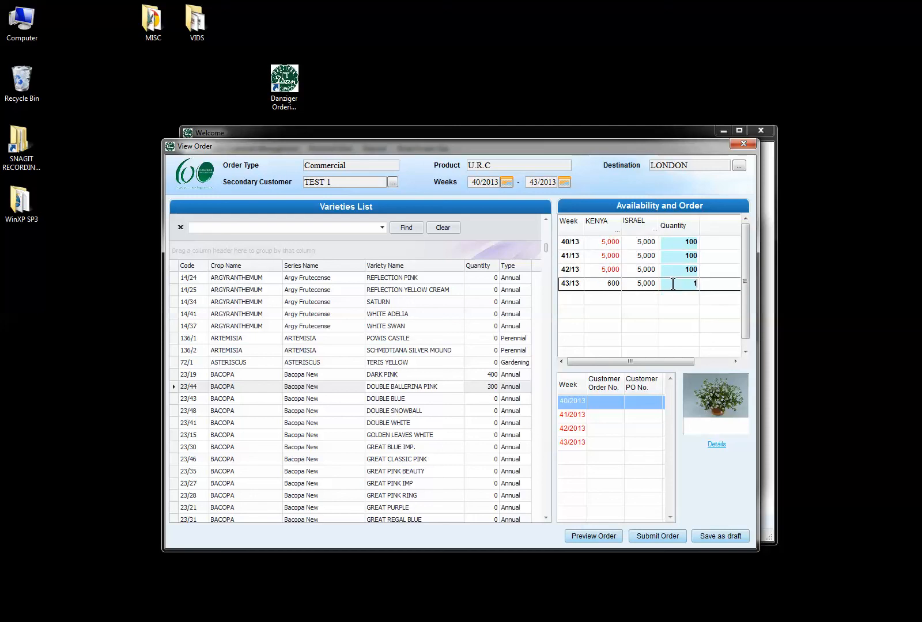
click(392, 508)
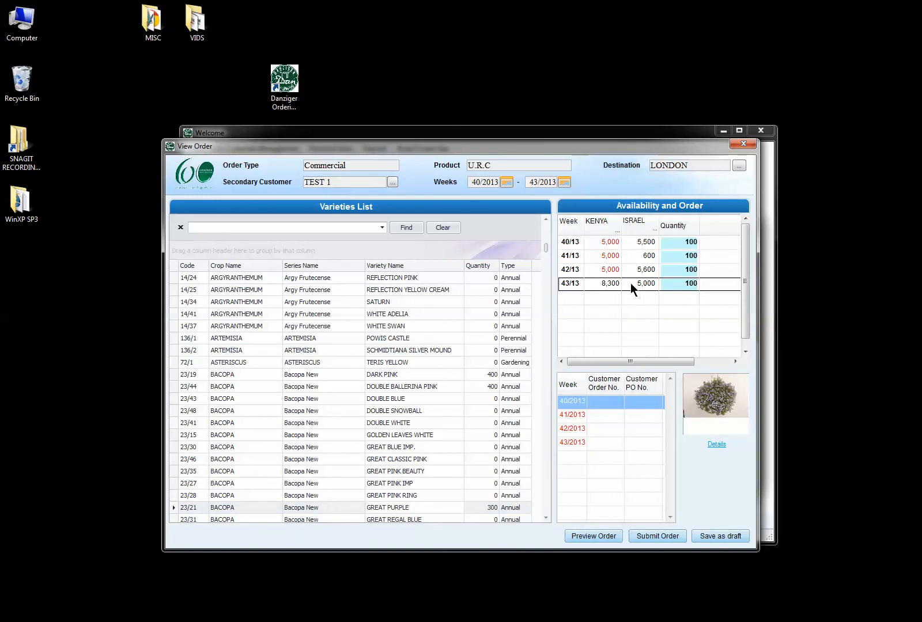
Change GREAT PURPLE's week 41 quantity to 700, keeping 100 in weeks 40, 42 and 43.
click(670, 271)
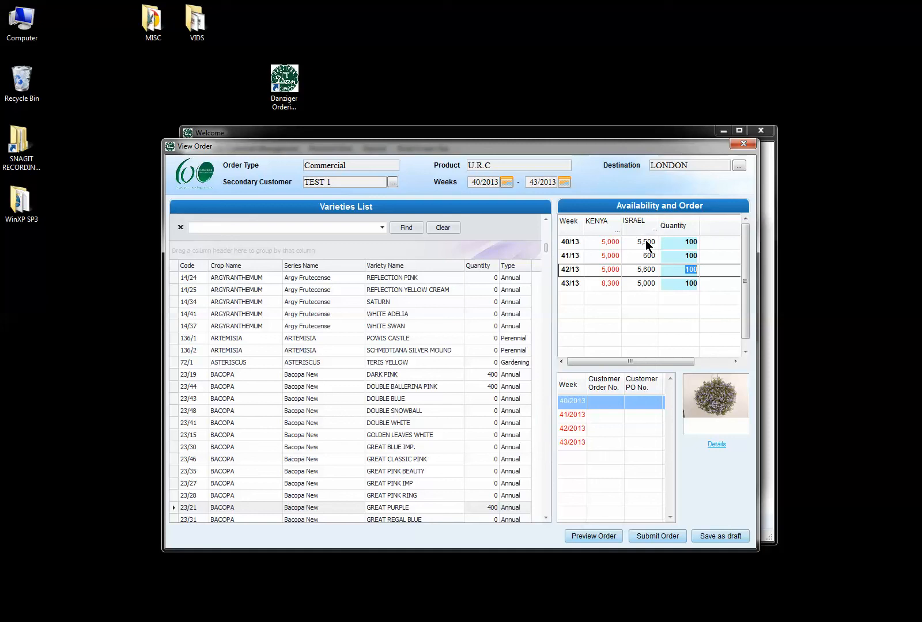
click(678, 256)
text(700)
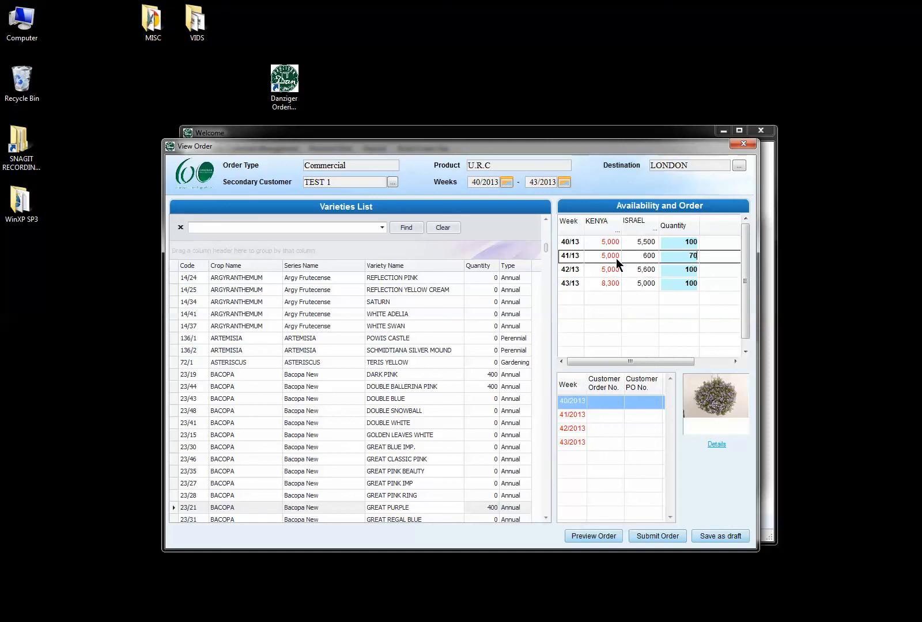
click(669, 273)
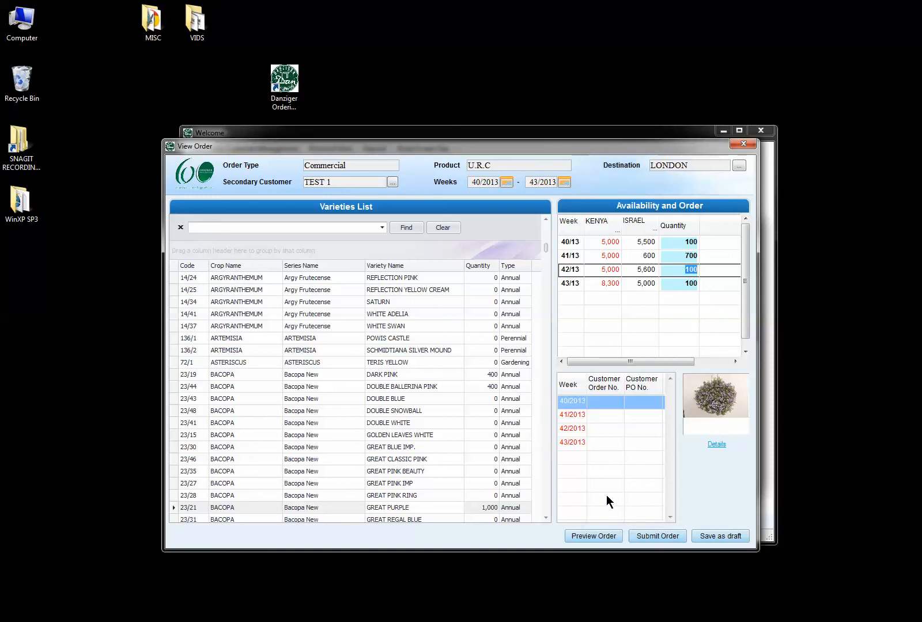
Save the order as a draft and acknowledge the warning to close it.
click(715, 535)
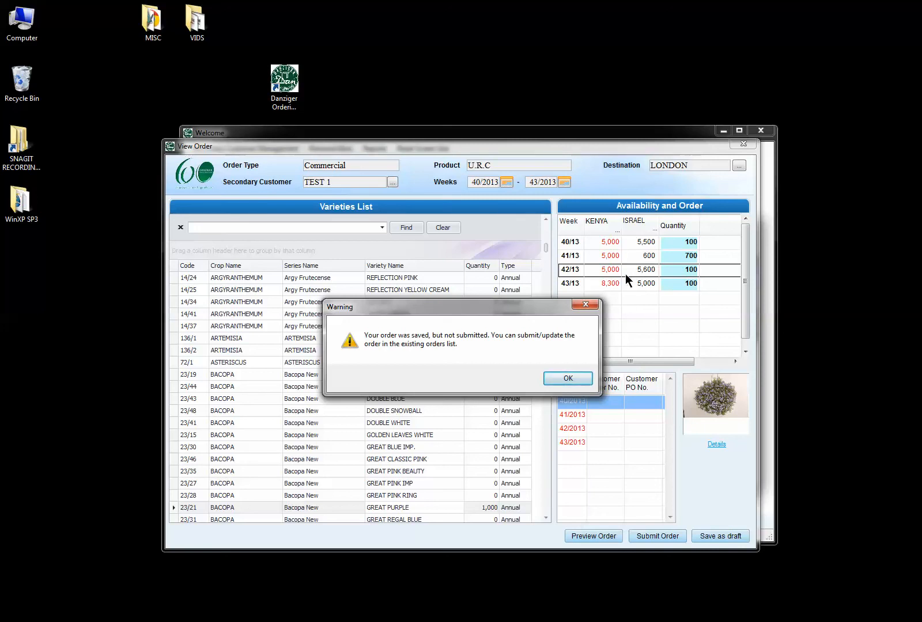
click(557, 374)
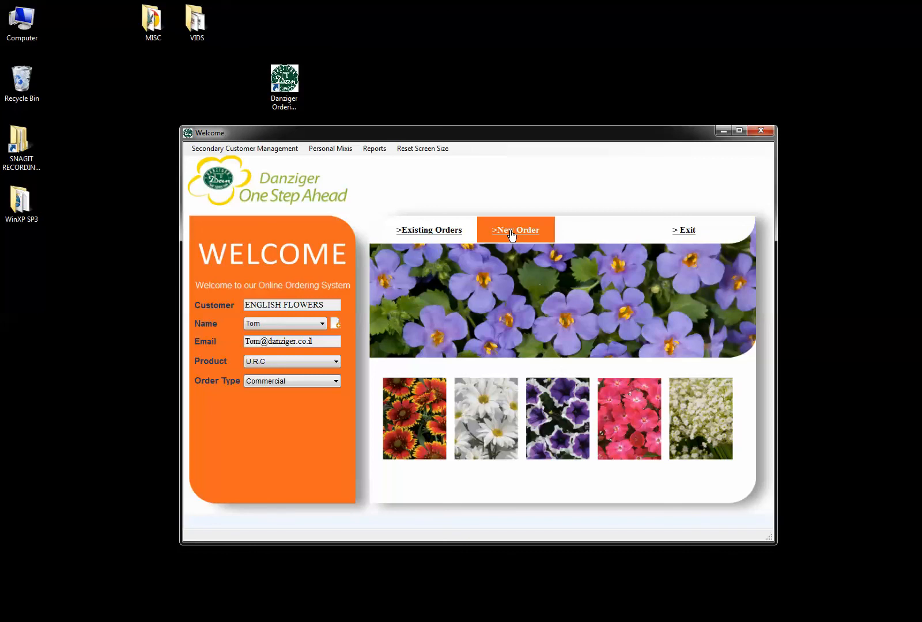
Open the personal mixes list and review the first mix's Argyranthemum, Bidens and Calitunia crops.
click(337, 153)
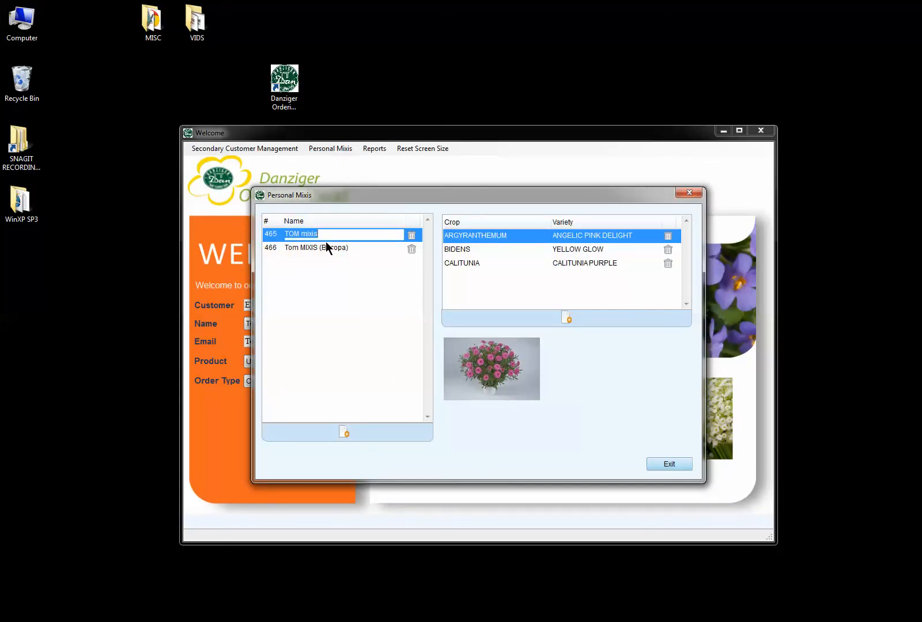
click(462, 249)
click(462, 261)
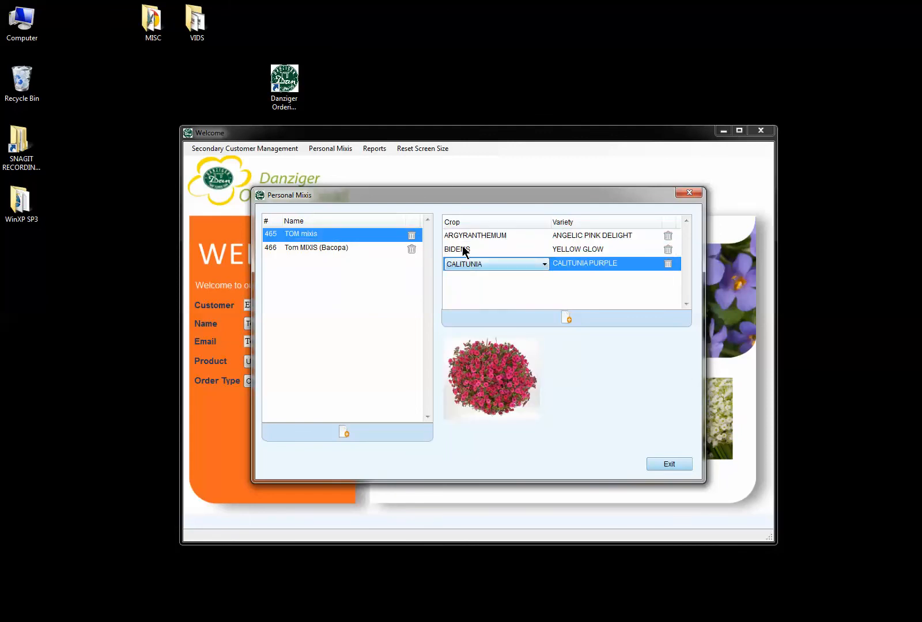
click(465, 236)
click(460, 247)
click(459, 263)
Inspect the Bacopa mix's varieties, then add a new empty personal mix numbered 467.
click(295, 246)
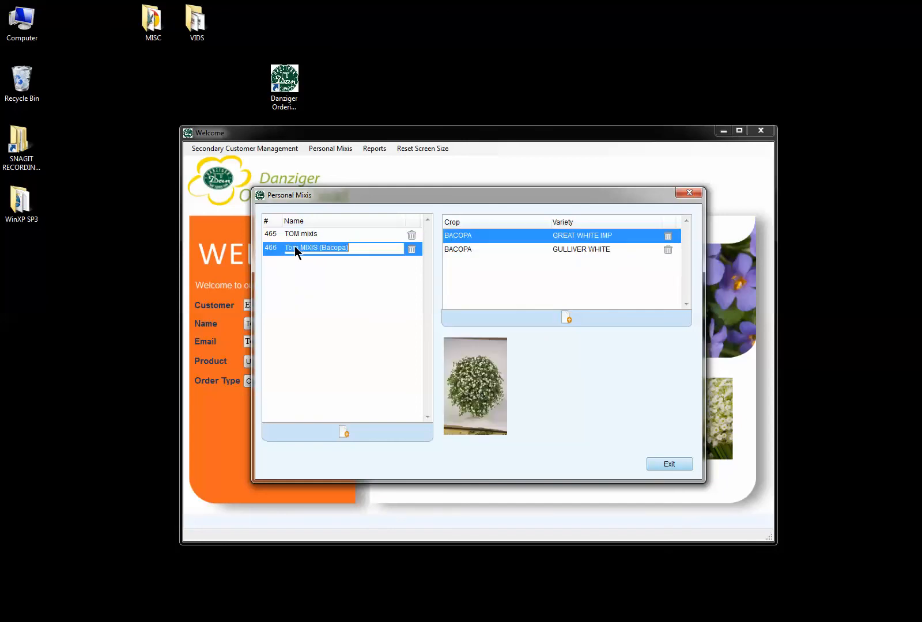
click(465, 249)
click(465, 237)
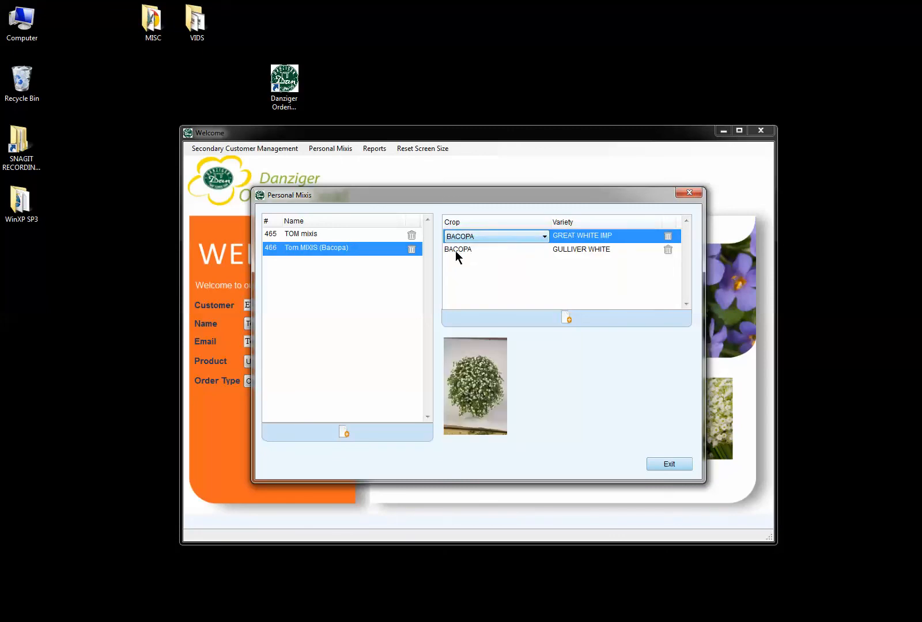
click(342, 435)
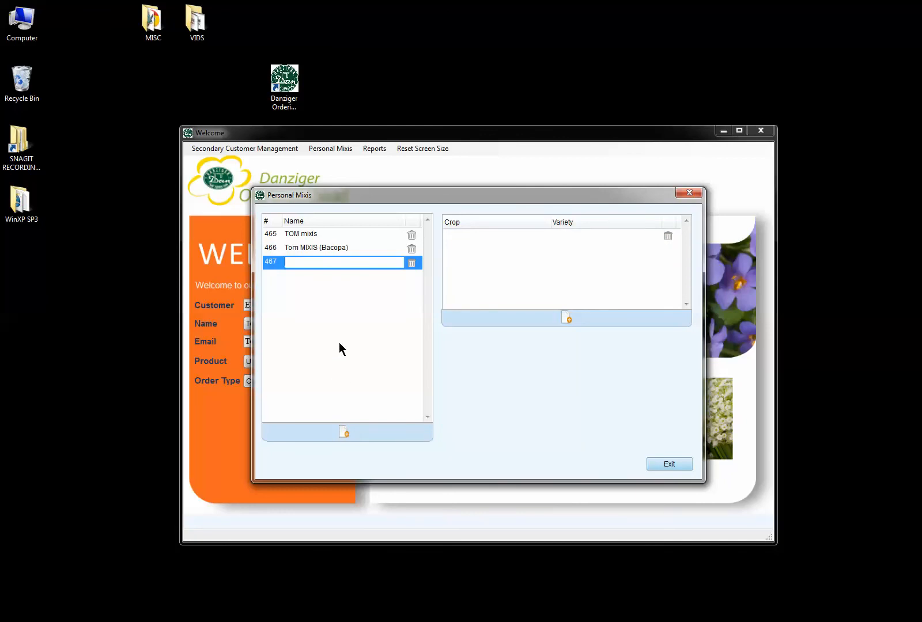
Name mix 467 'Multi crop -1' and add an ARGYRANTHEMUM WHITE SWAN row.
text(Multi crop -1)
key(ctrl+a)
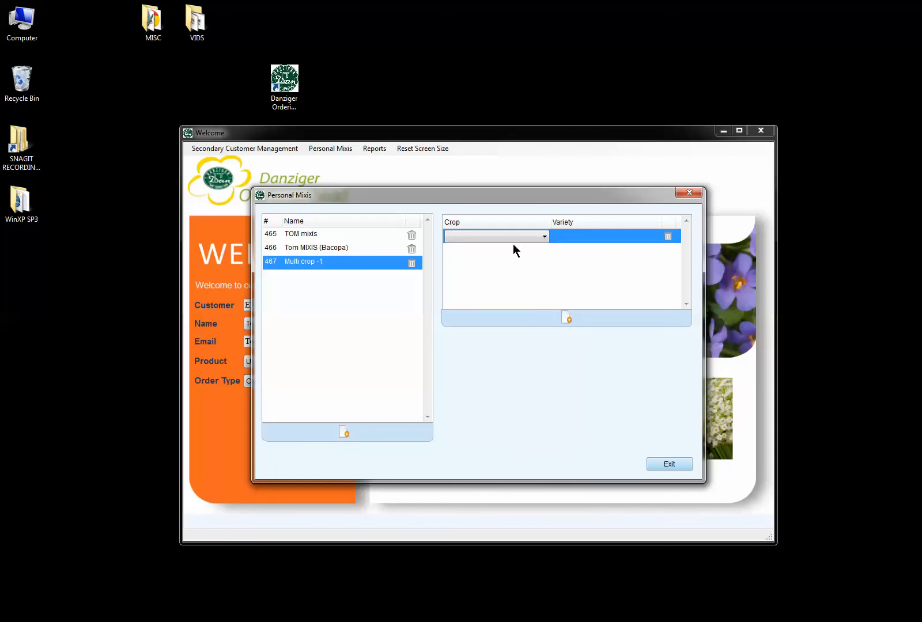
click(543, 236)
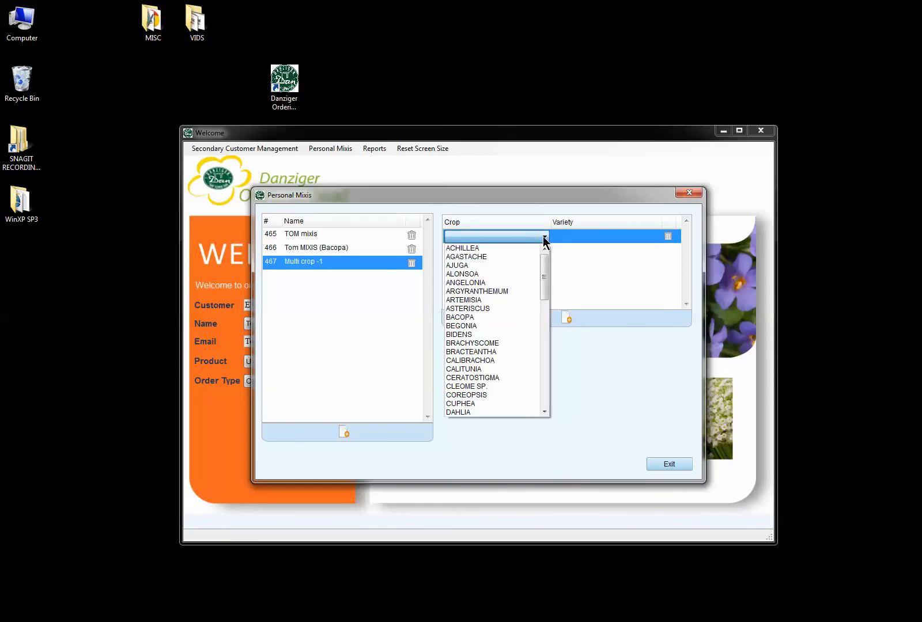
click(501, 291)
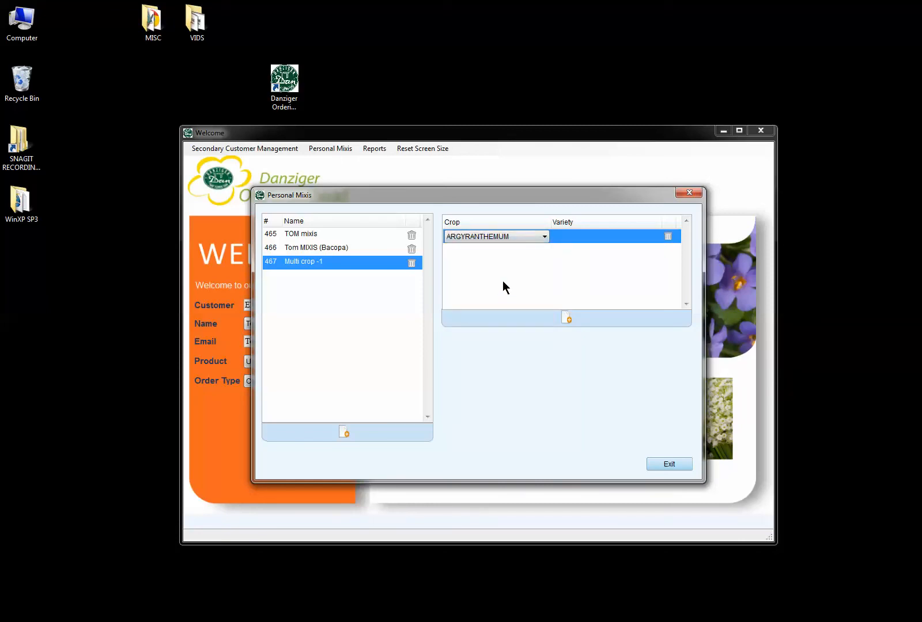
click(634, 238)
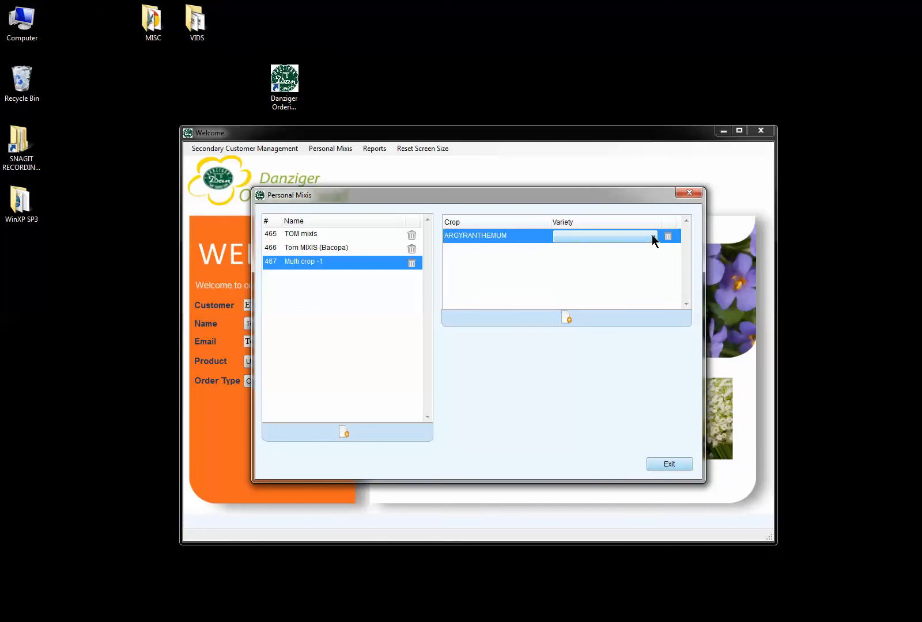
click(652, 235)
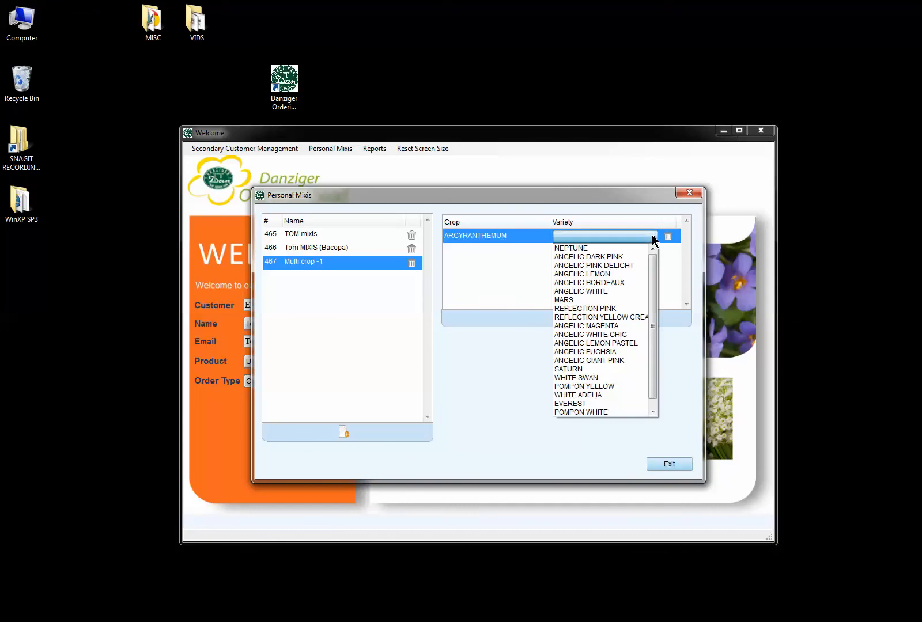
click(595, 377)
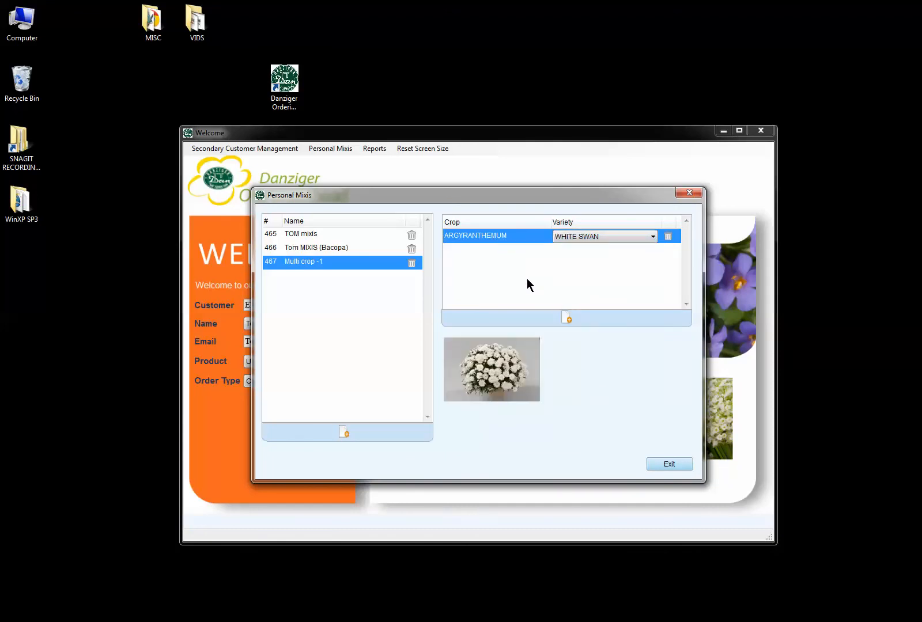
Add a second row with ANGELONIA ALONIA PINK.
click(565, 320)
click(544, 251)
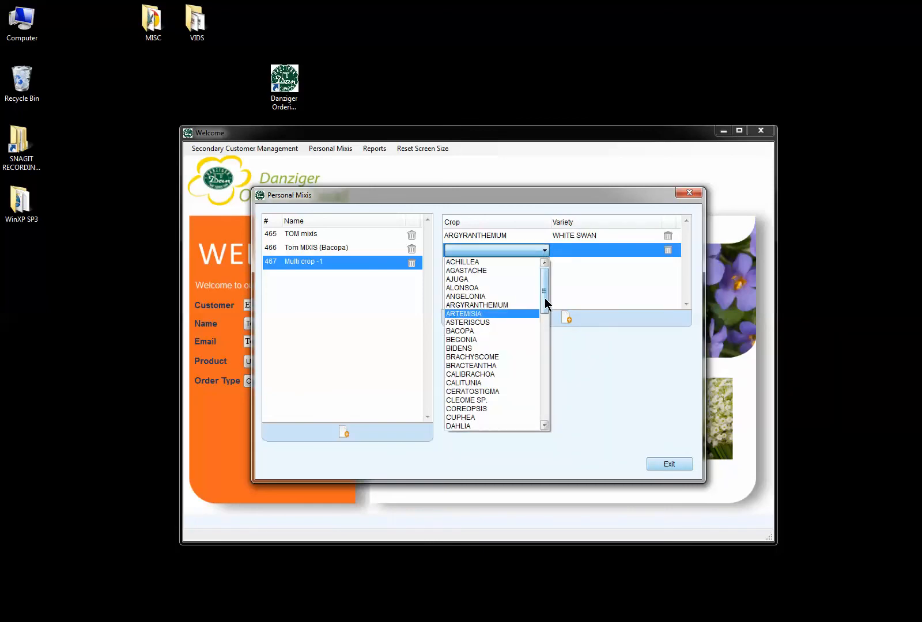
click(496, 295)
click(624, 252)
click(623, 251)
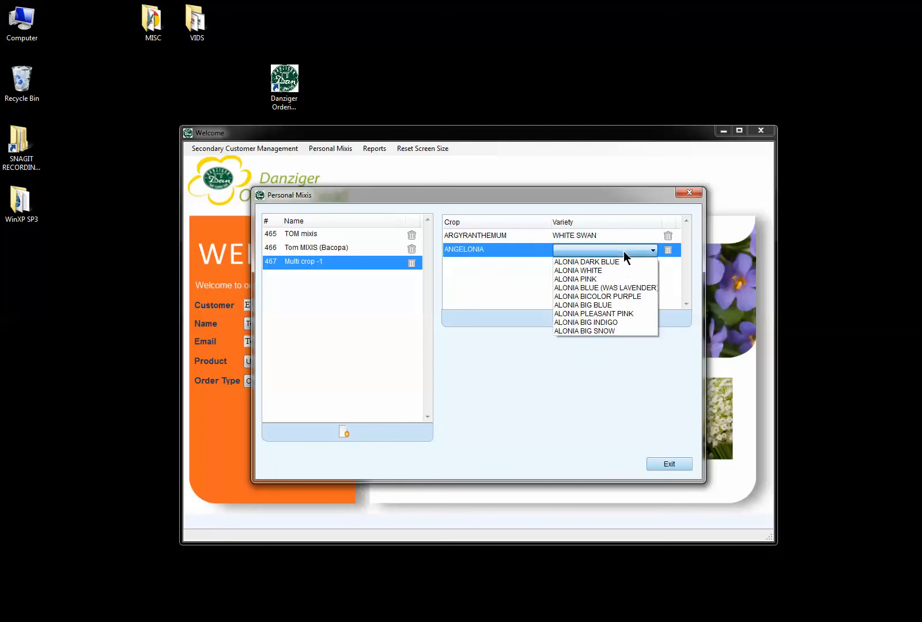
click(595, 279)
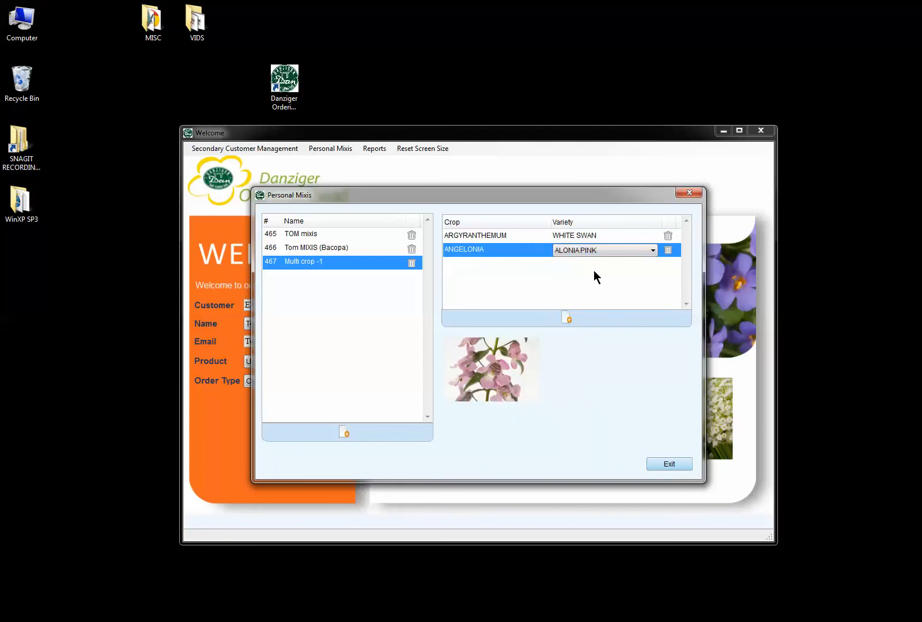
Add a third row with CALITUNIA PINK.
click(567, 317)
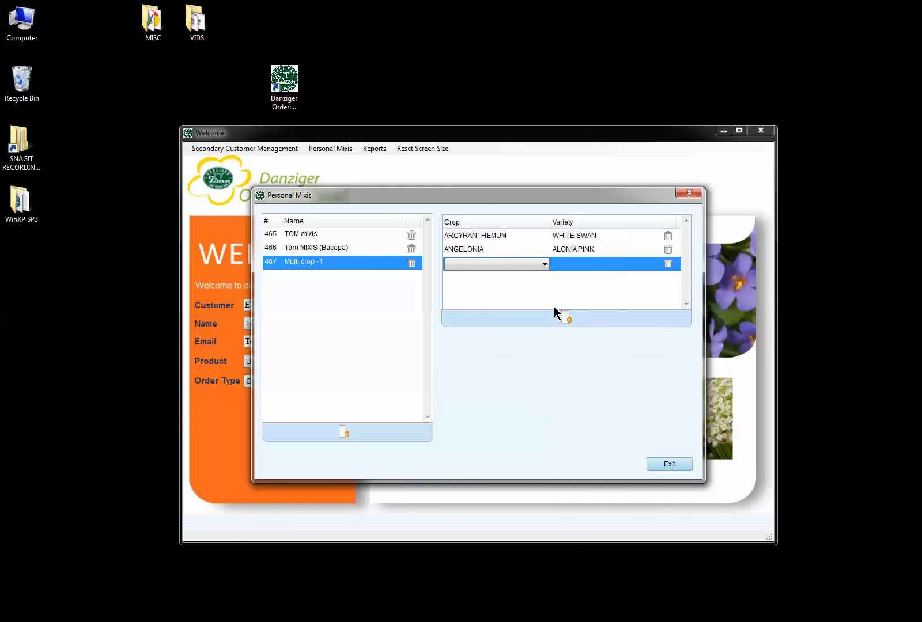
click(541, 268)
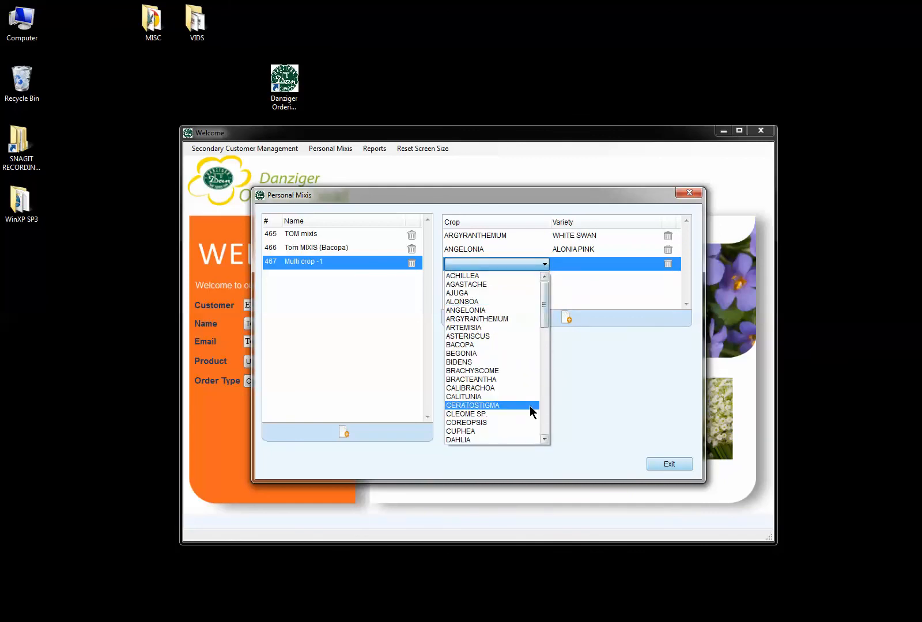
click(507, 397)
click(633, 264)
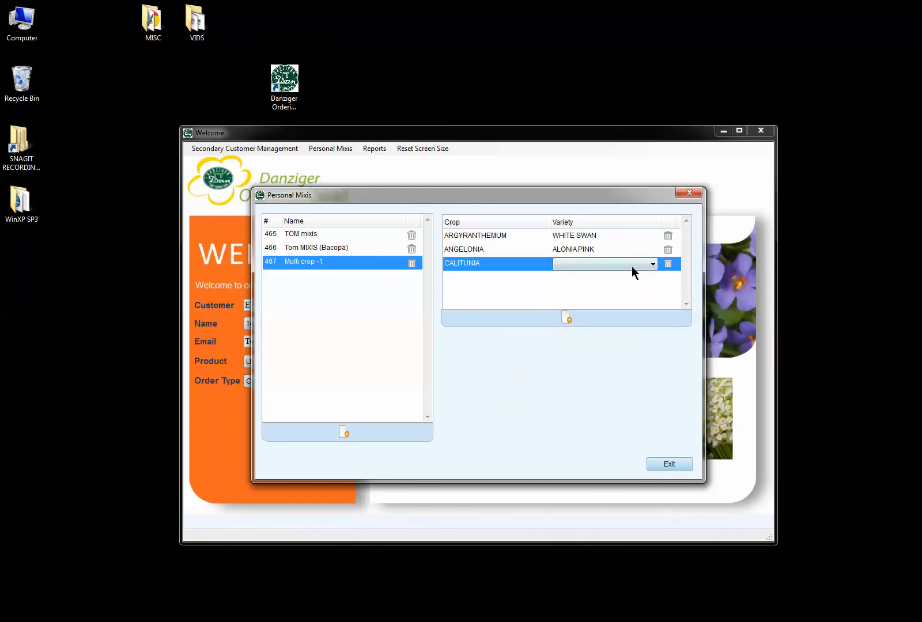
click(651, 264)
click(597, 283)
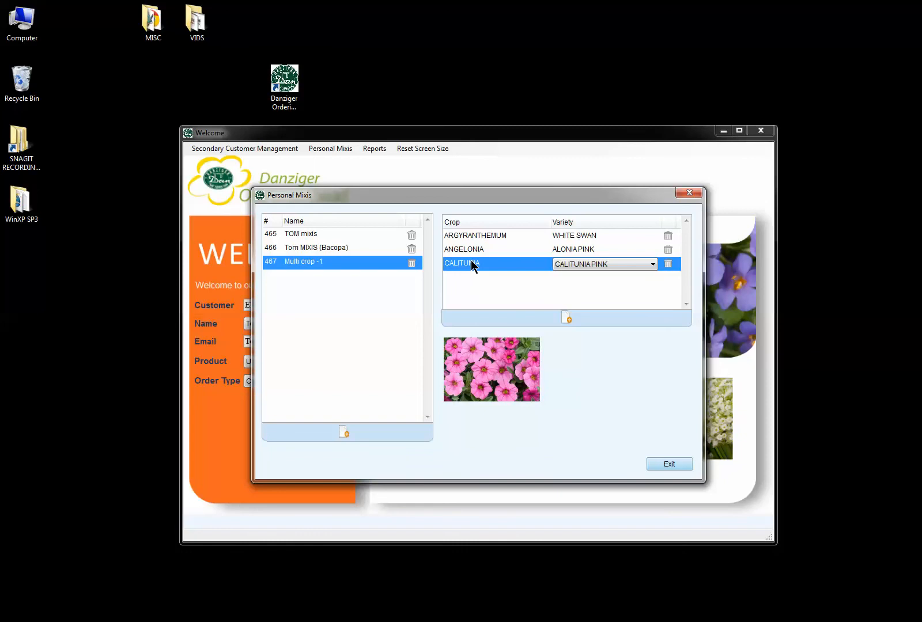
Delete the ANGELONIA row and add a COREOPSIS SOLANNA GOLDEN HOOP row.
click(668, 250)
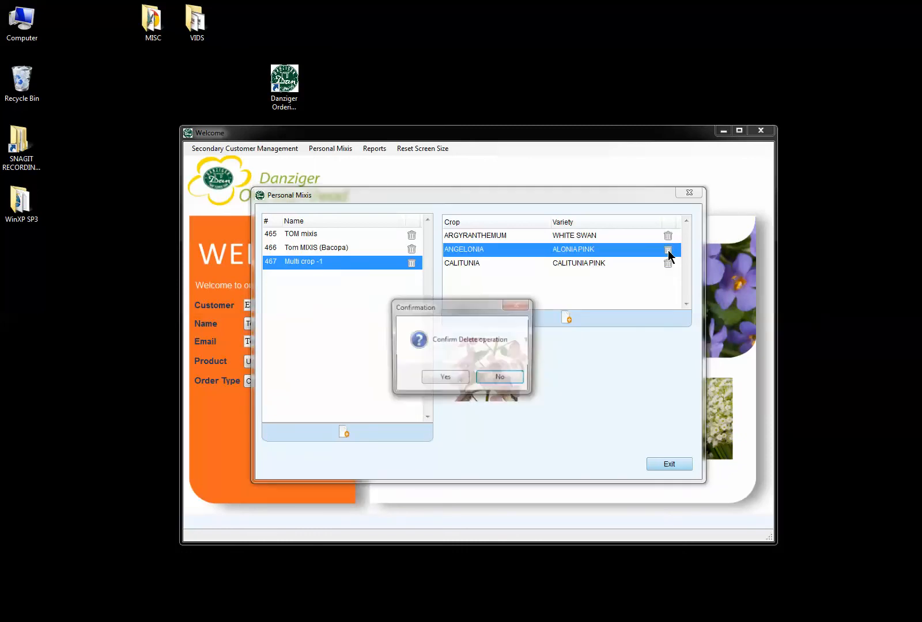
click(444, 378)
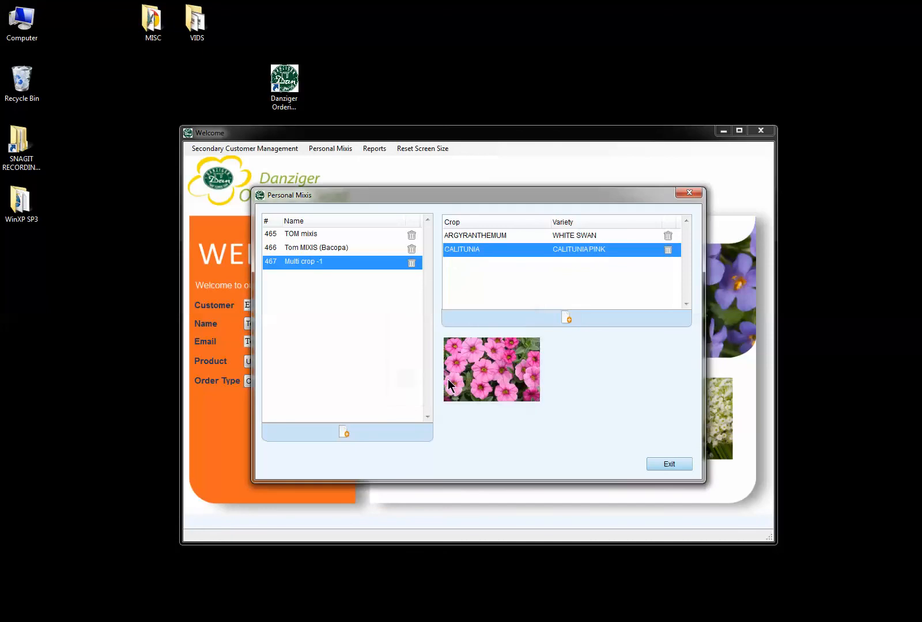
click(569, 317)
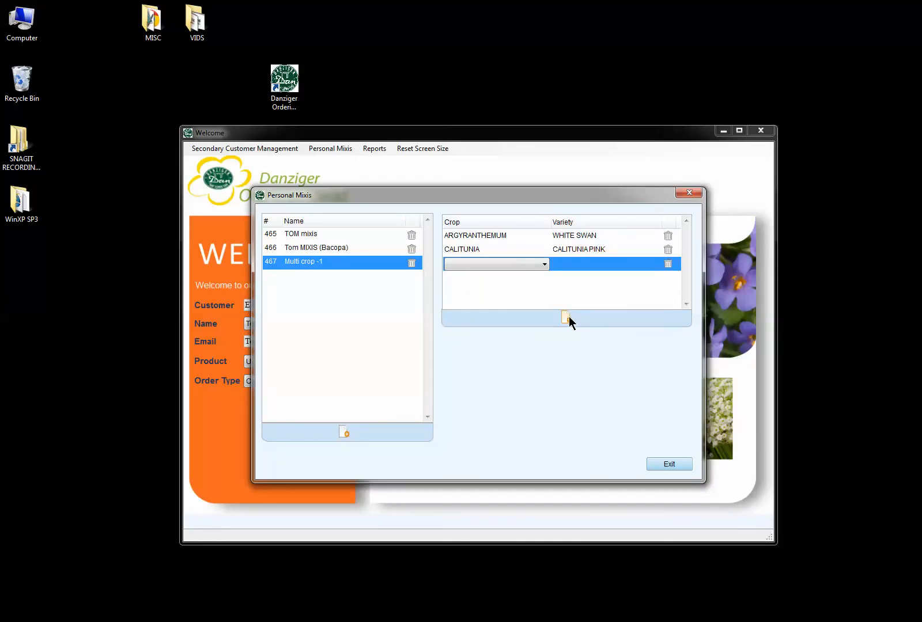
click(543, 263)
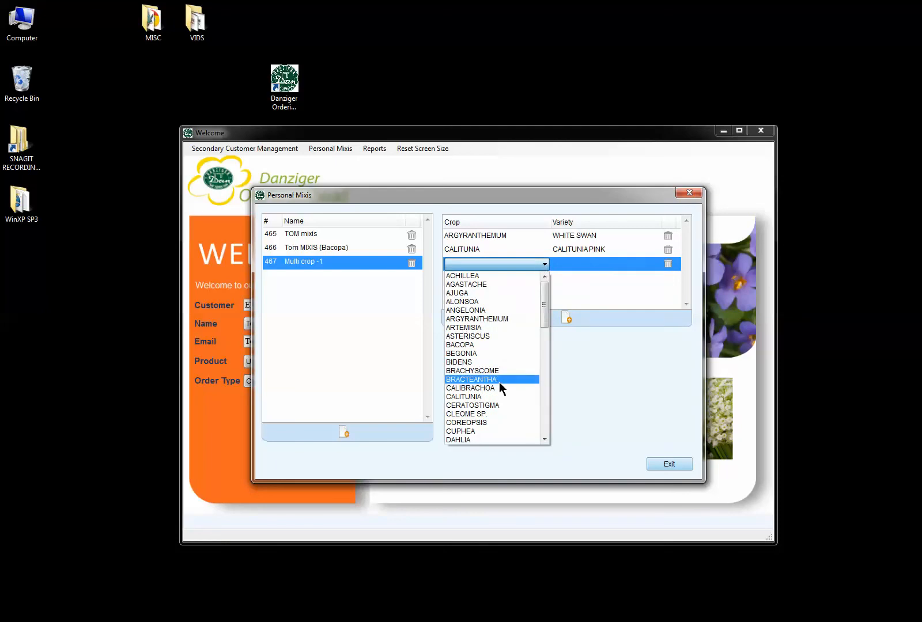
click(483, 423)
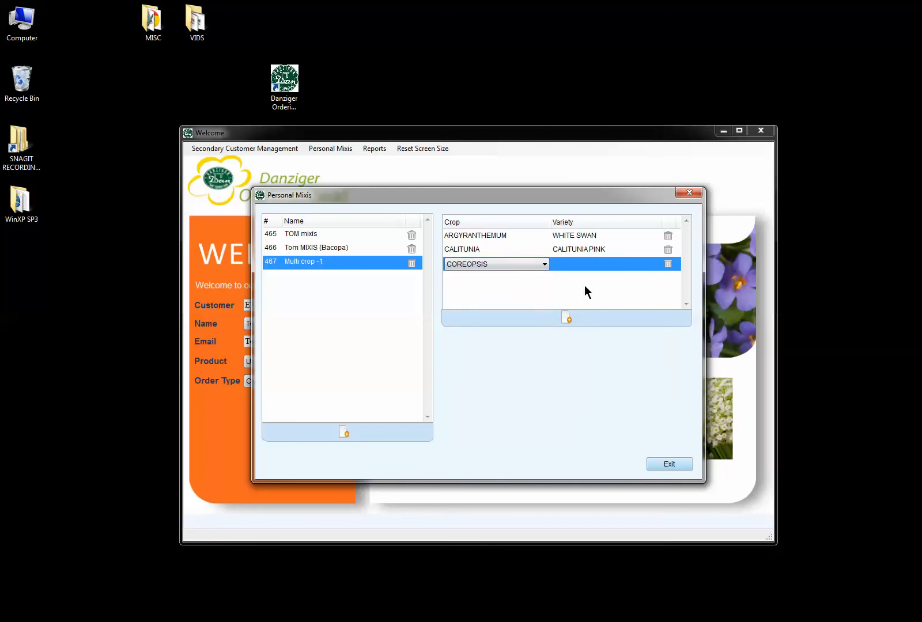
click(621, 264)
click(621, 265)
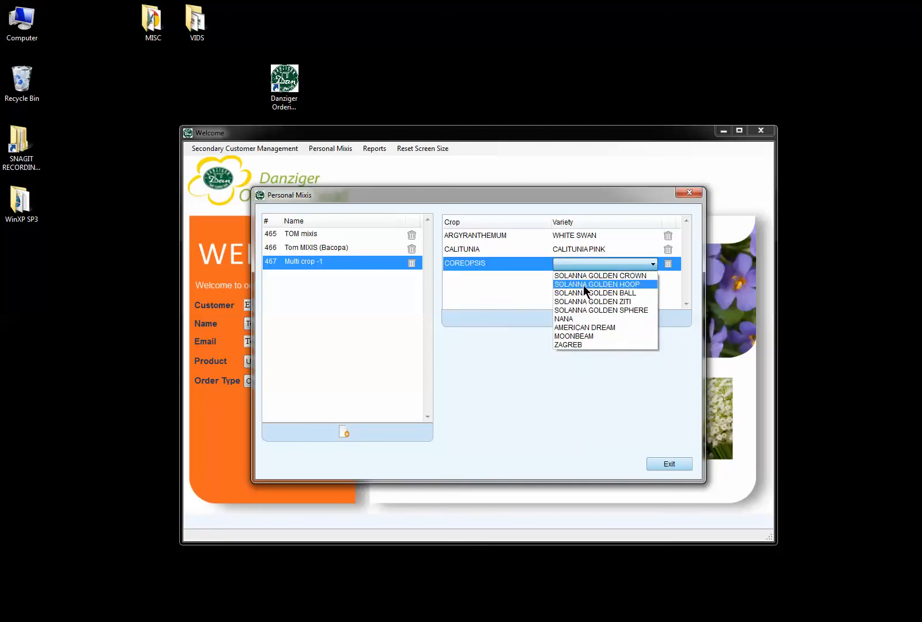
click(586, 292)
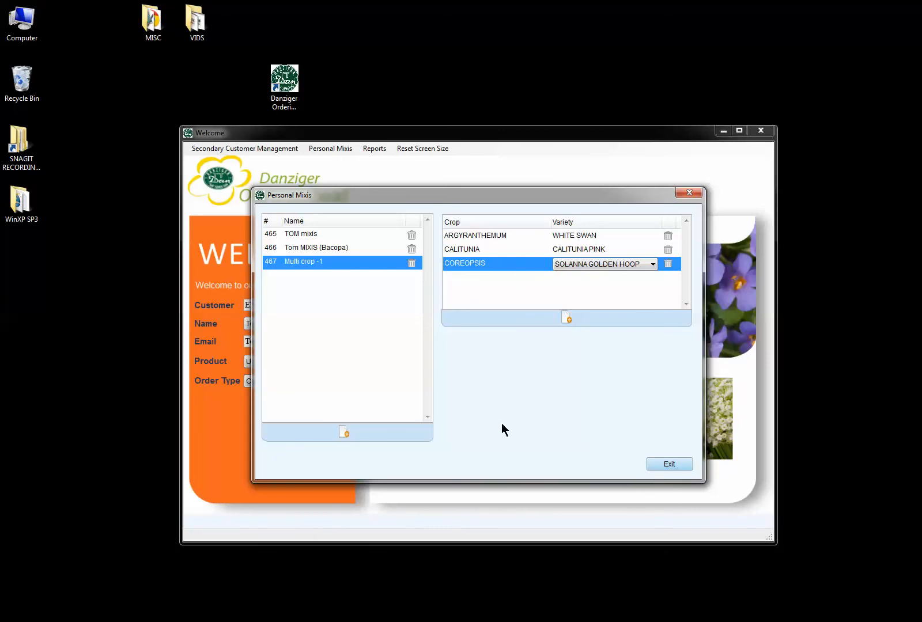
click(341, 432)
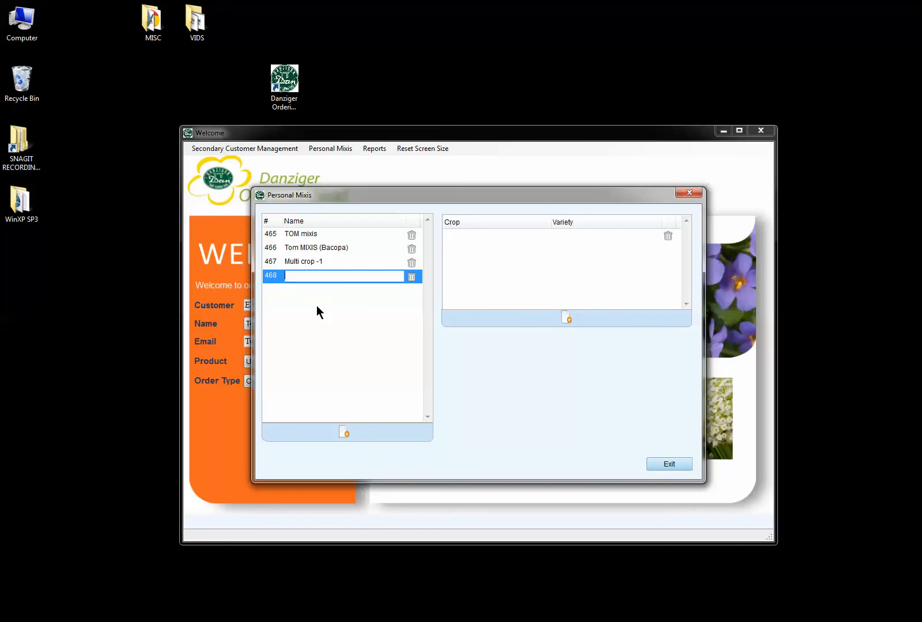
Name mix 468 'Single crop - 1', add BIDENS YELLOW GLOW and another BIDENS row, then exit.
text(Single crop - 1)
click(565, 318)
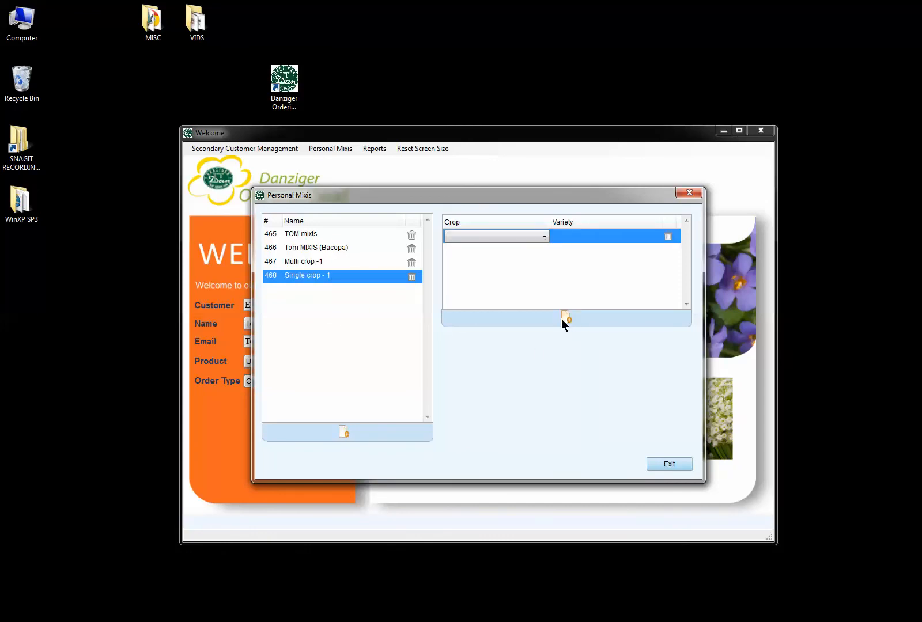
click(545, 238)
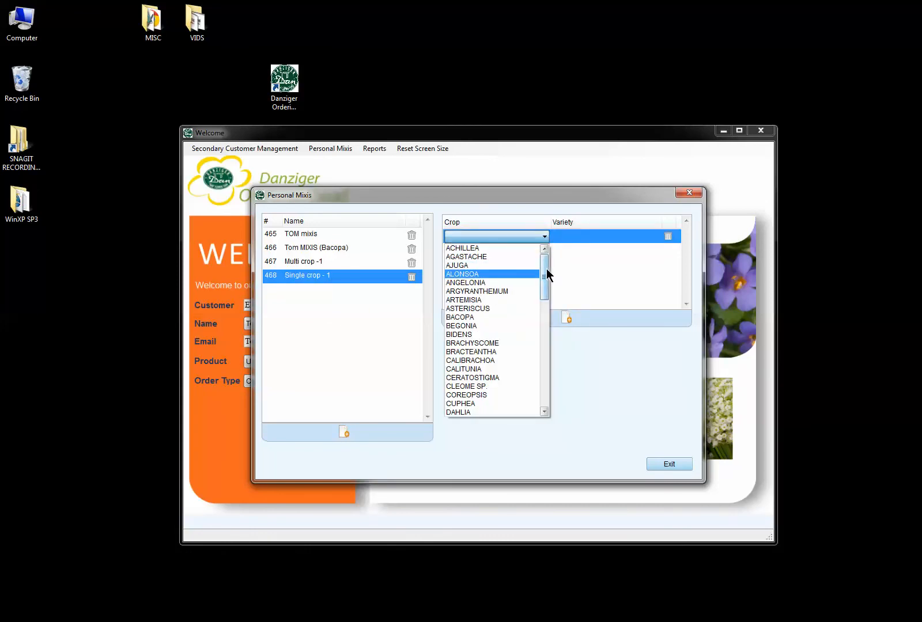
drag(546, 274, 544, 289)
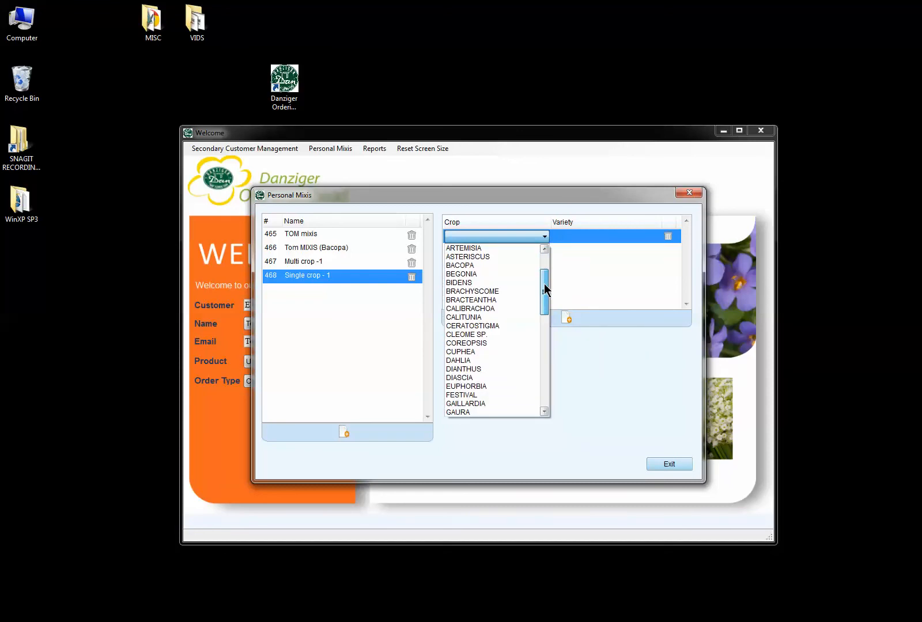
click(472, 283)
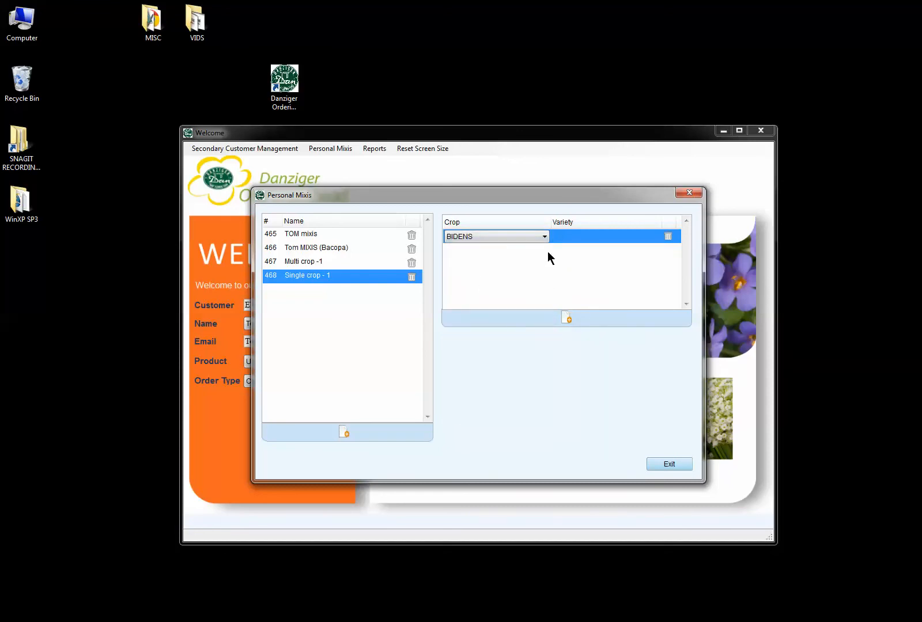
click(582, 238)
click(583, 238)
click(576, 246)
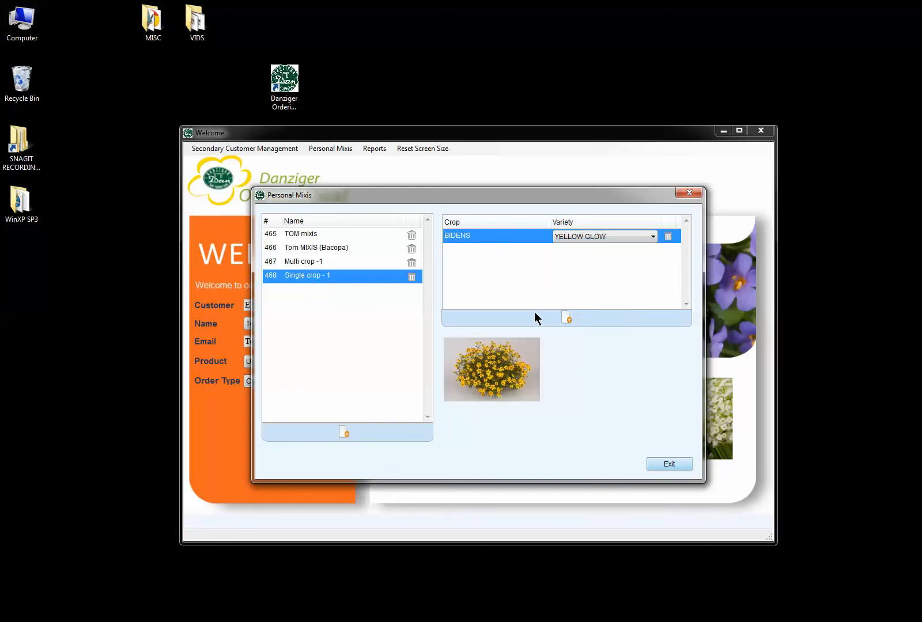
click(566, 317)
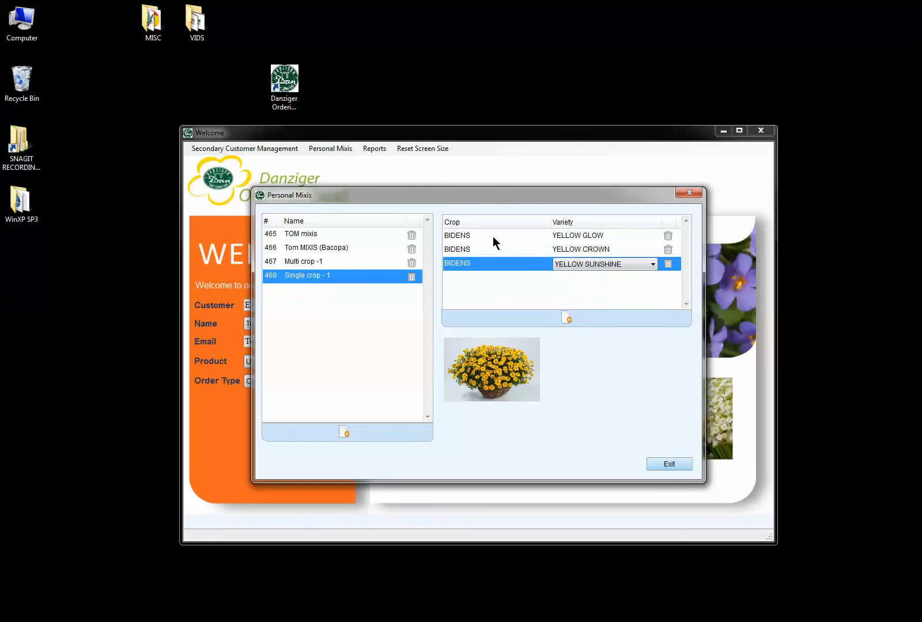
click(668, 465)
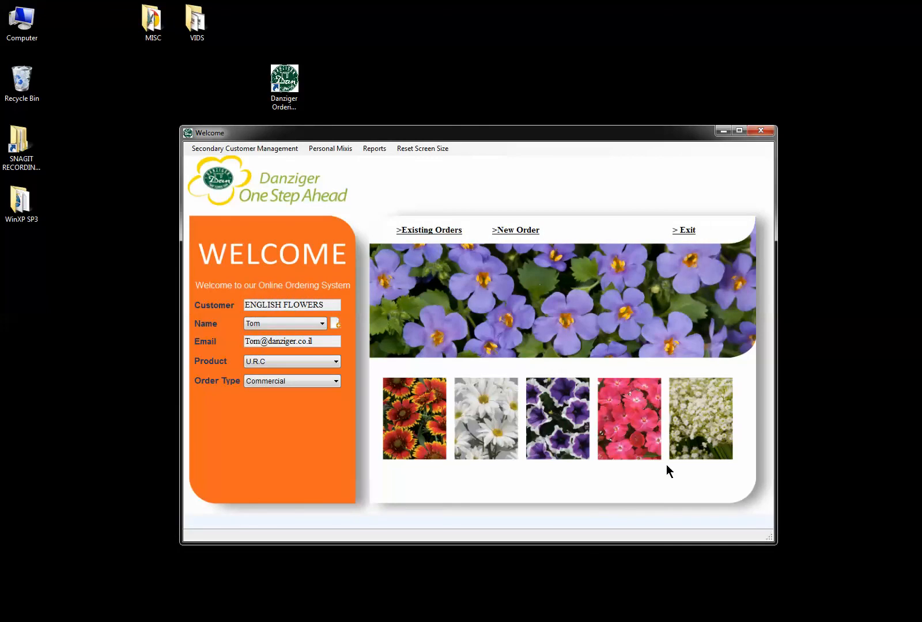
Start a new order and search its Varieties List for 'mixis'.
click(518, 231)
click(514, 231)
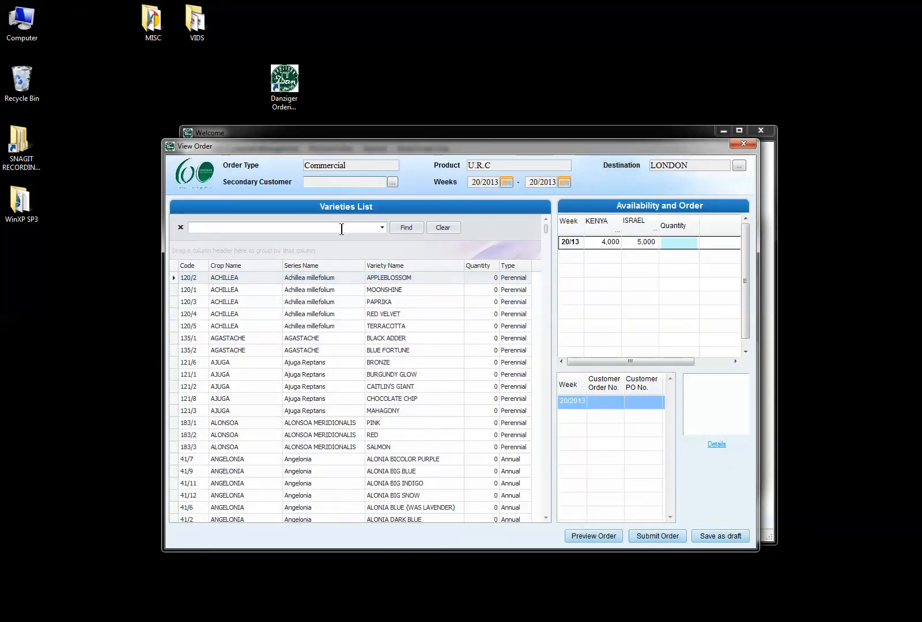
click(249, 228)
text(mixis)
key(Return)
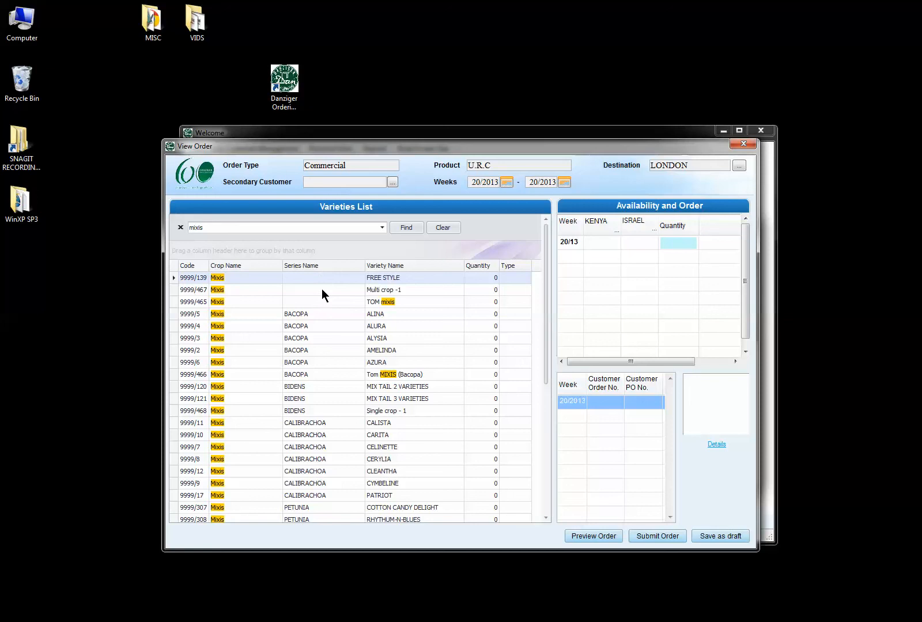
Review the pictures and contents of the FREE STYLE mix.
click(379, 279)
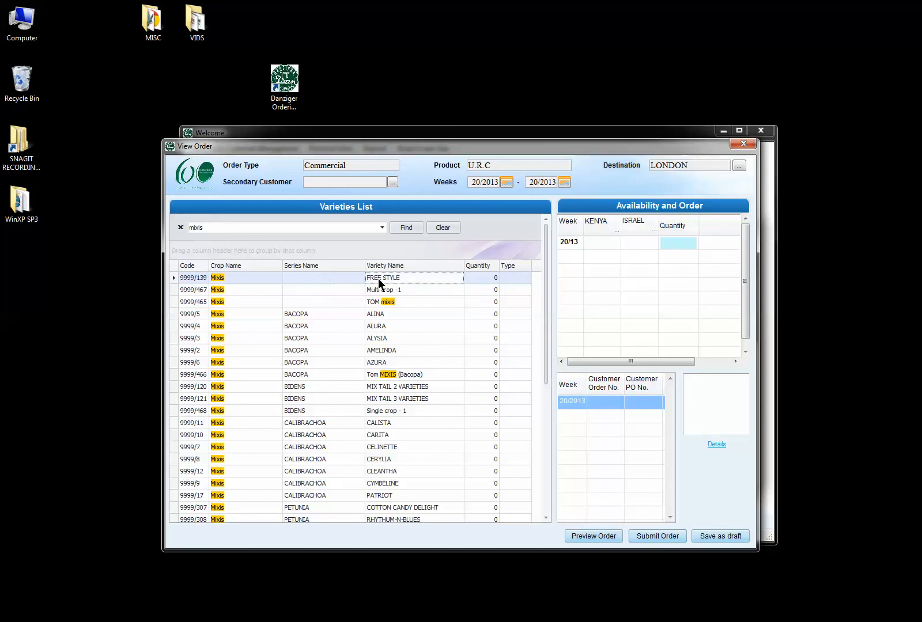
click(258, 280)
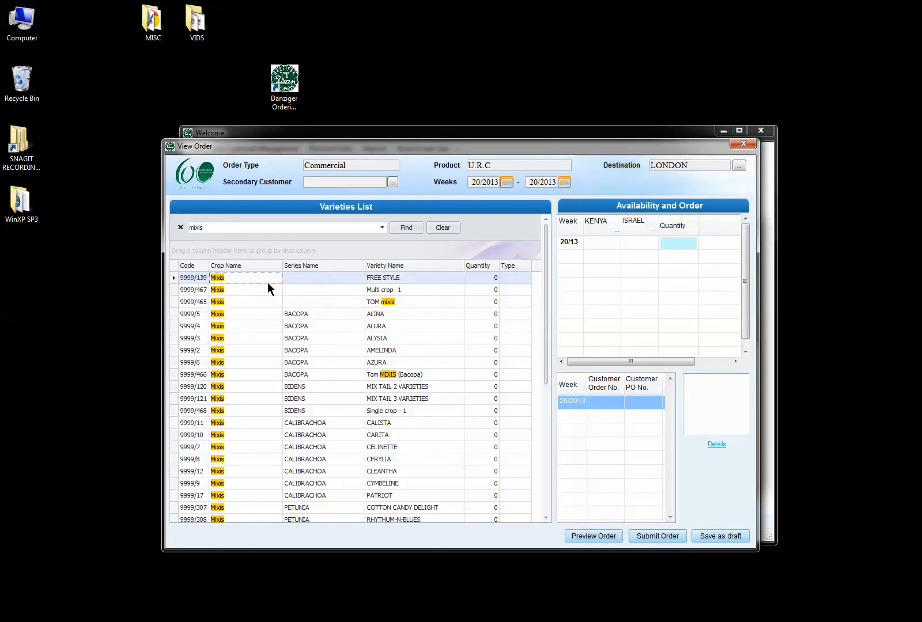
click(716, 444)
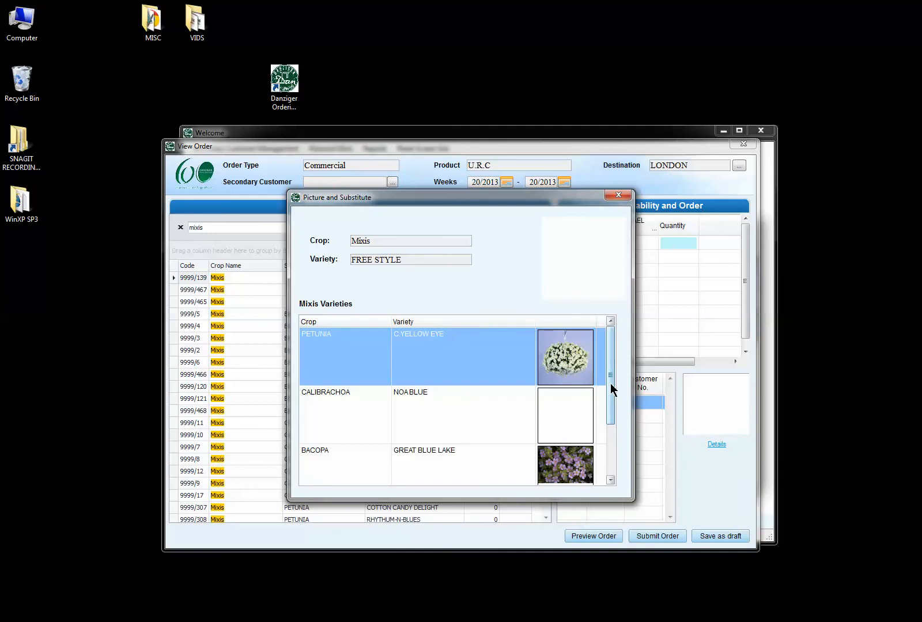
mouse_move(611, 390)
mouse_down()
mouse_move(612, 415)
mouse_move(609, 407)
mouse_up()
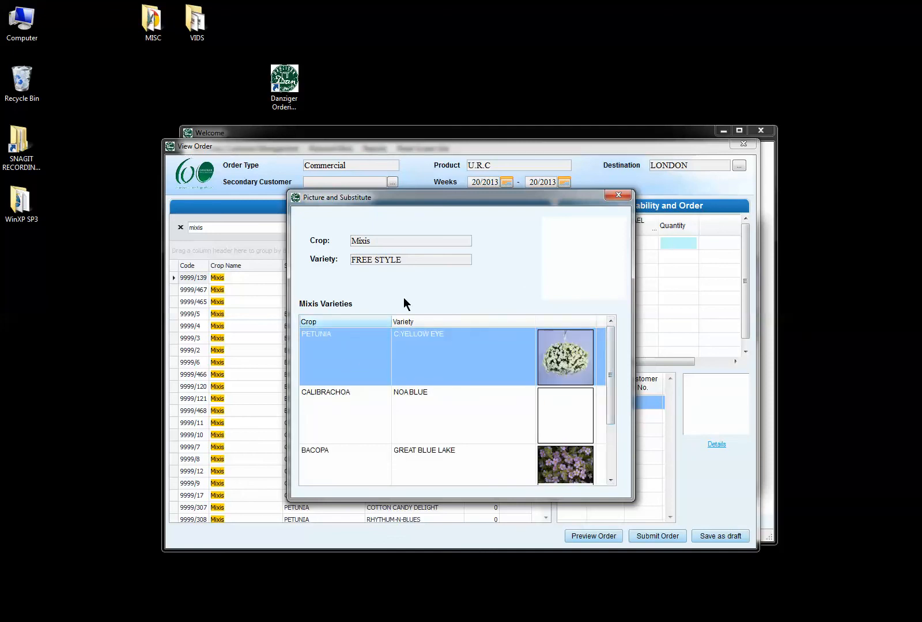
click(616, 195)
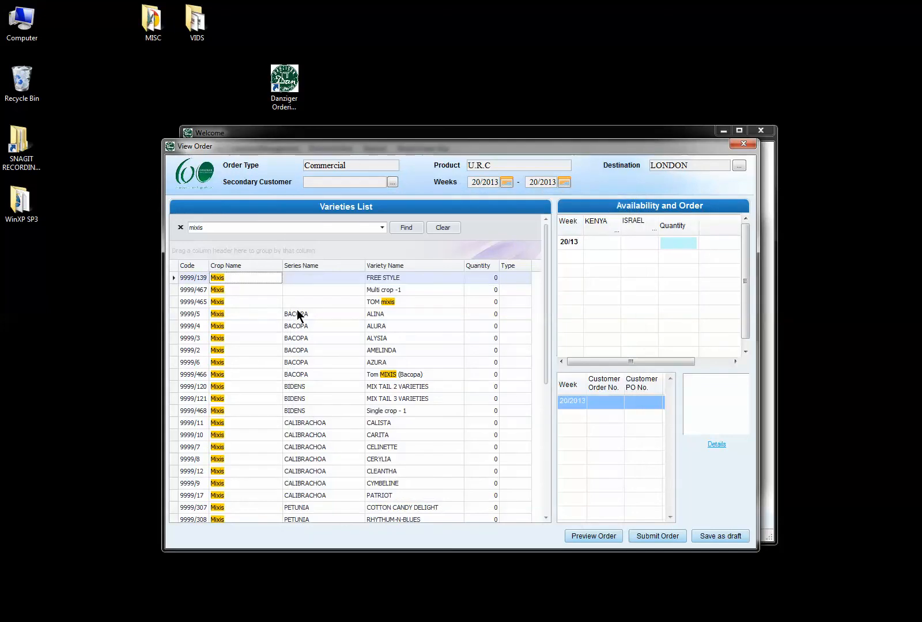
Review the contents of Multi crop -1 and Single crop - 1, ending on Single crop - 1.
click(321, 301)
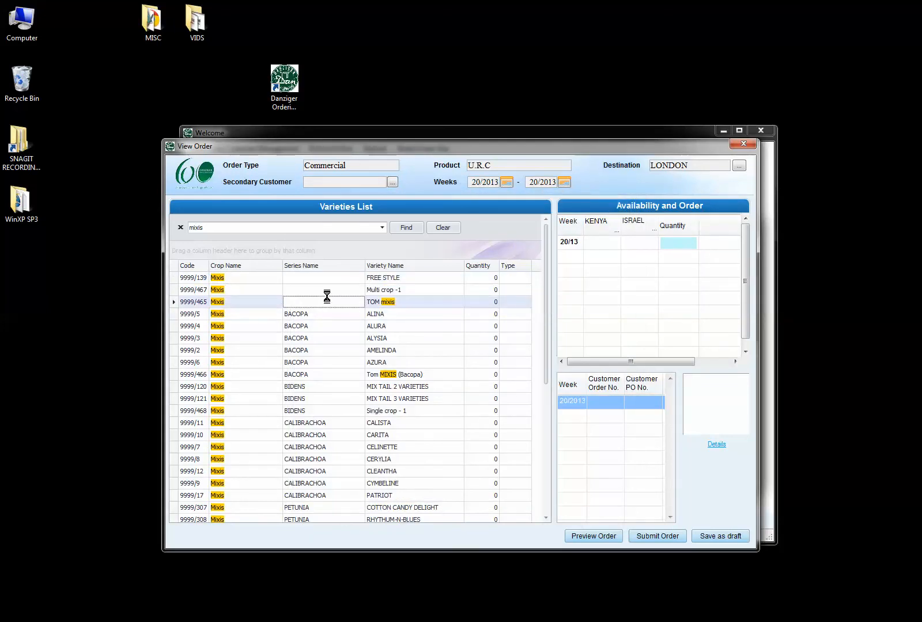
click(332, 292)
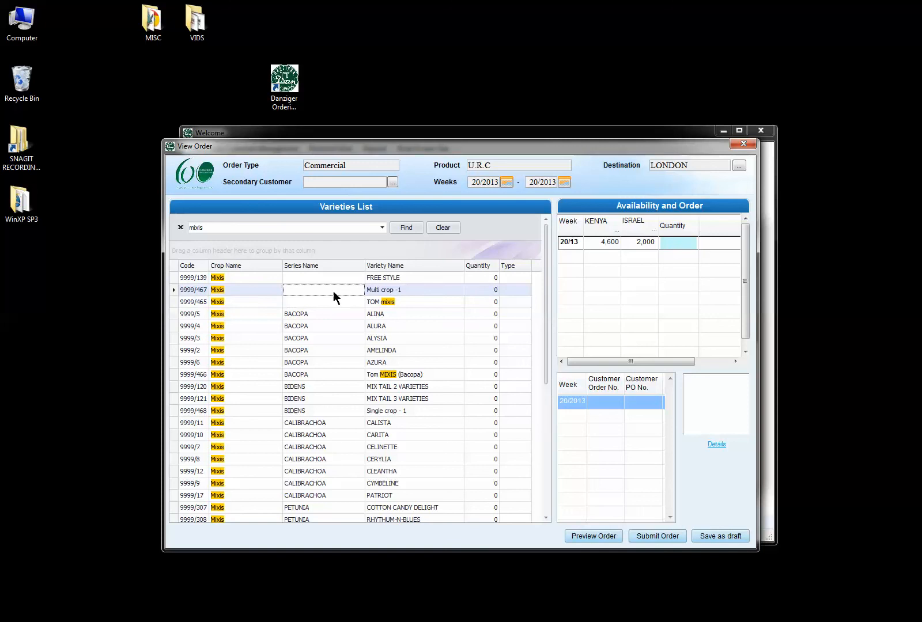
click(715, 445)
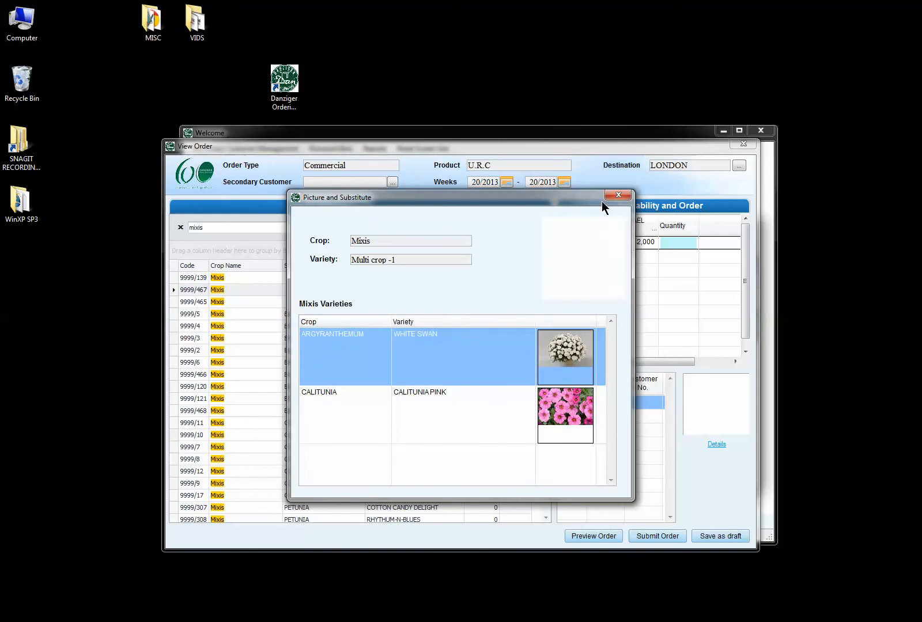
click(617, 196)
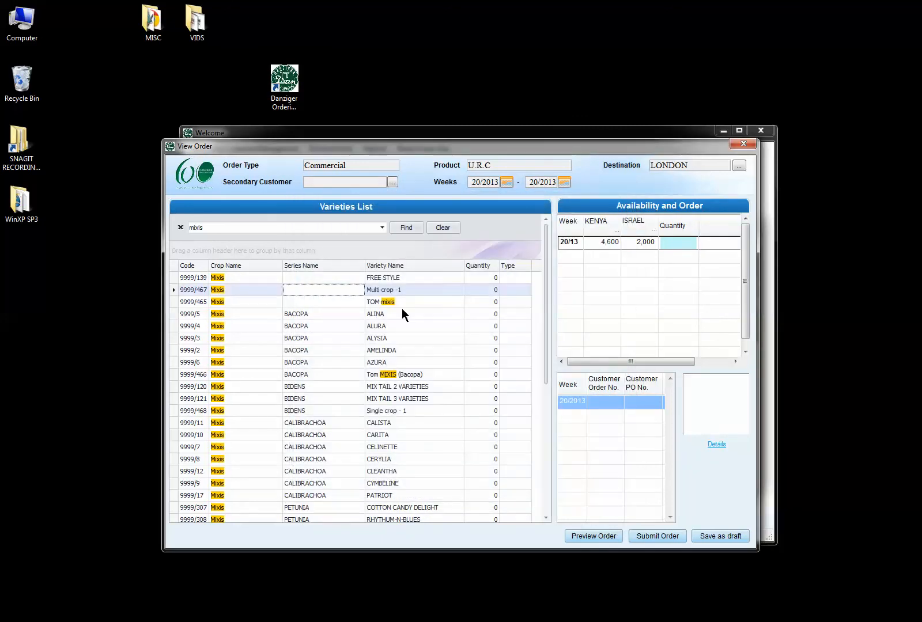
click(300, 411)
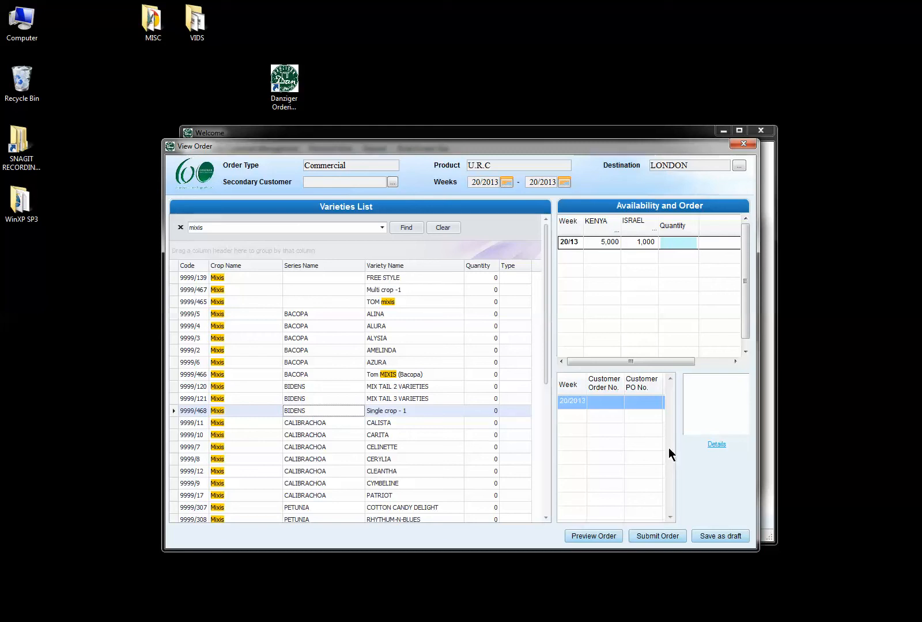
click(712, 445)
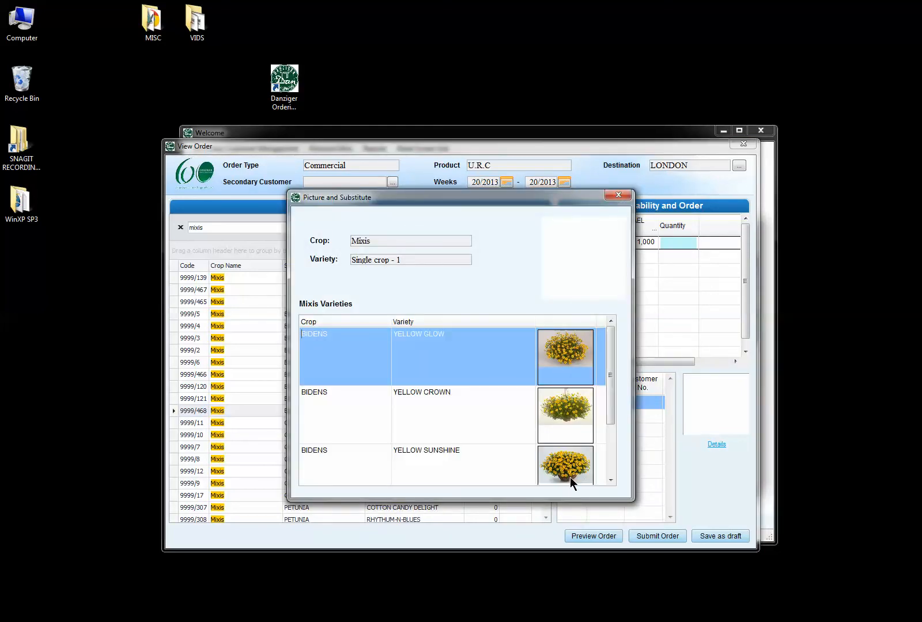
click(618, 196)
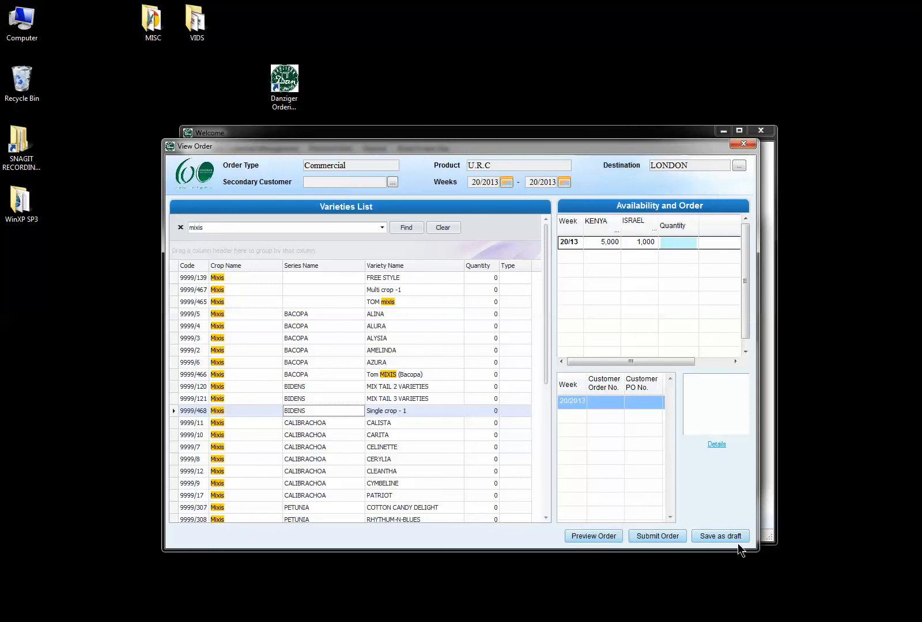
Set the order's starting week to 40/2013.
click(506, 182)
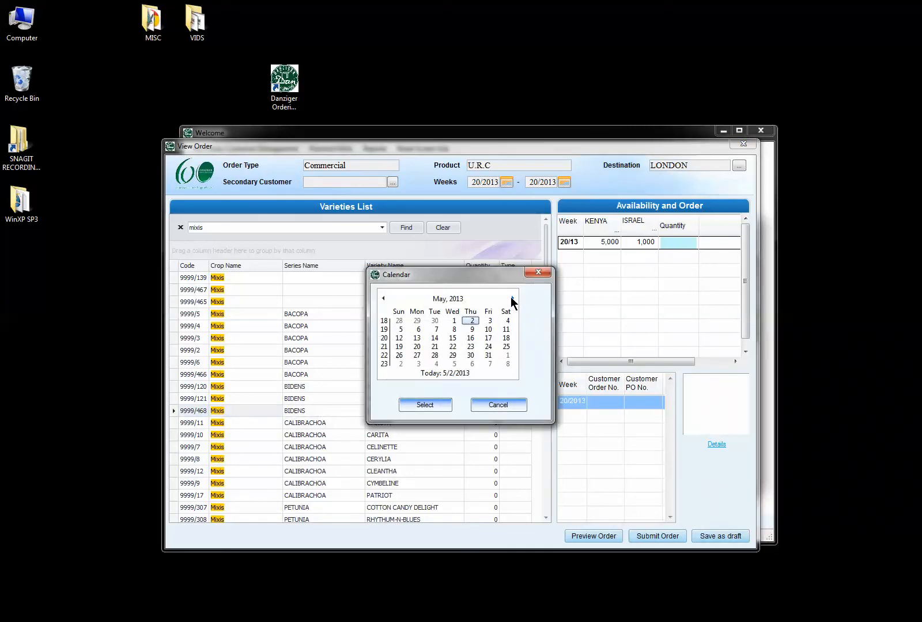
click(512, 298)
click(511, 299)
click(511, 298)
click(511, 298)
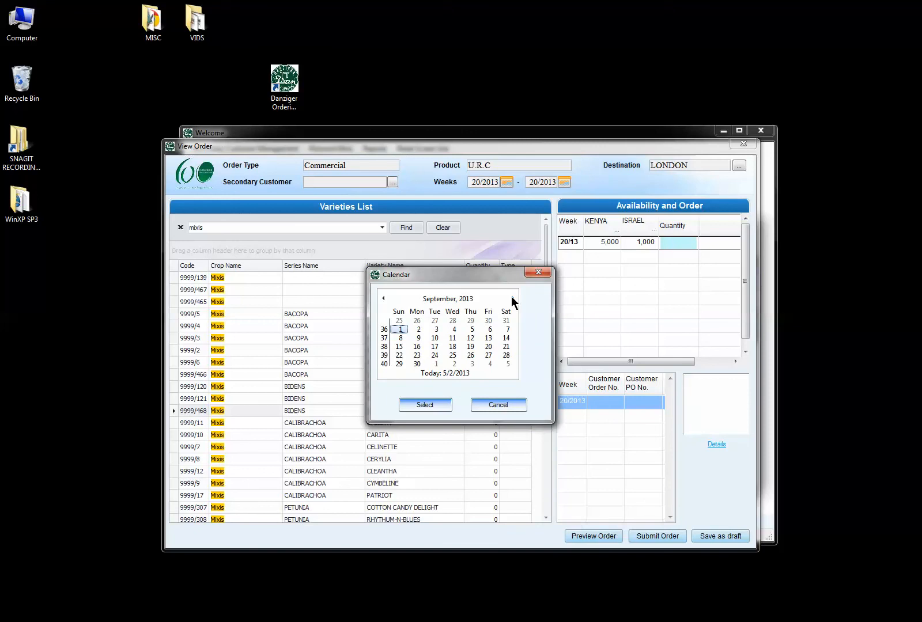
click(397, 363)
click(430, 405)
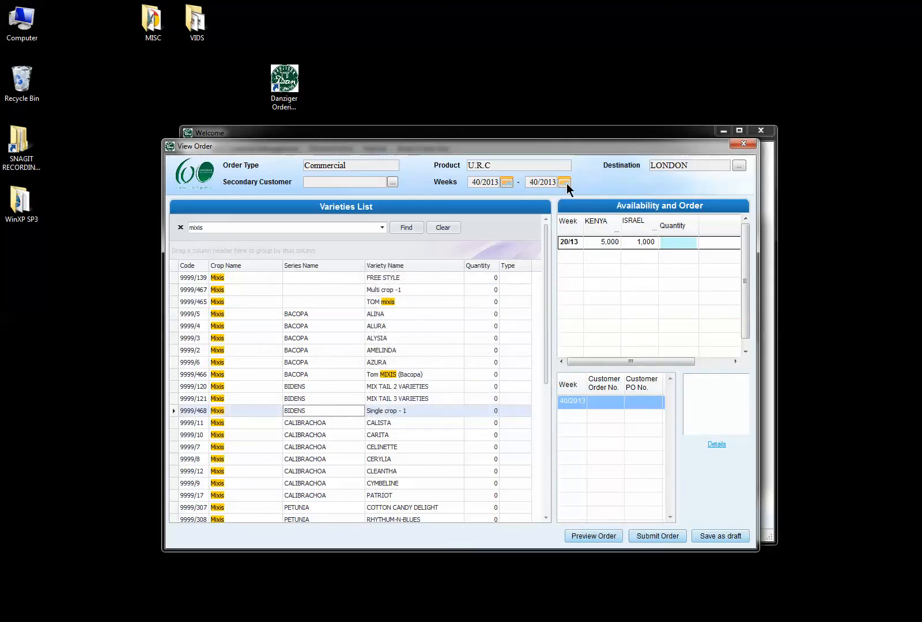
Set the order's ending week to 42/2013.
click(566, 183)
click(511, 298)
click(511, 298)
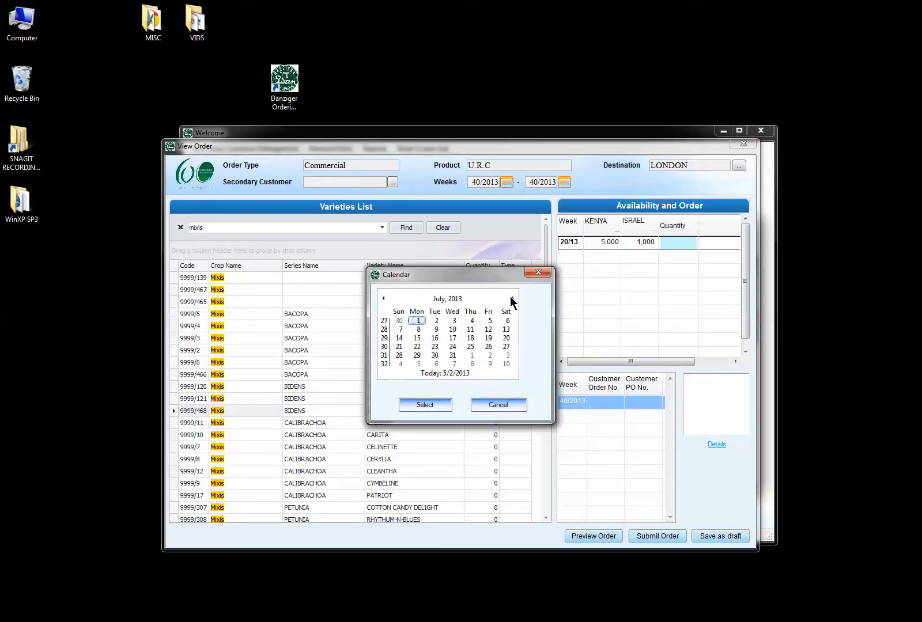
click(512, 299)
click(512, 299)
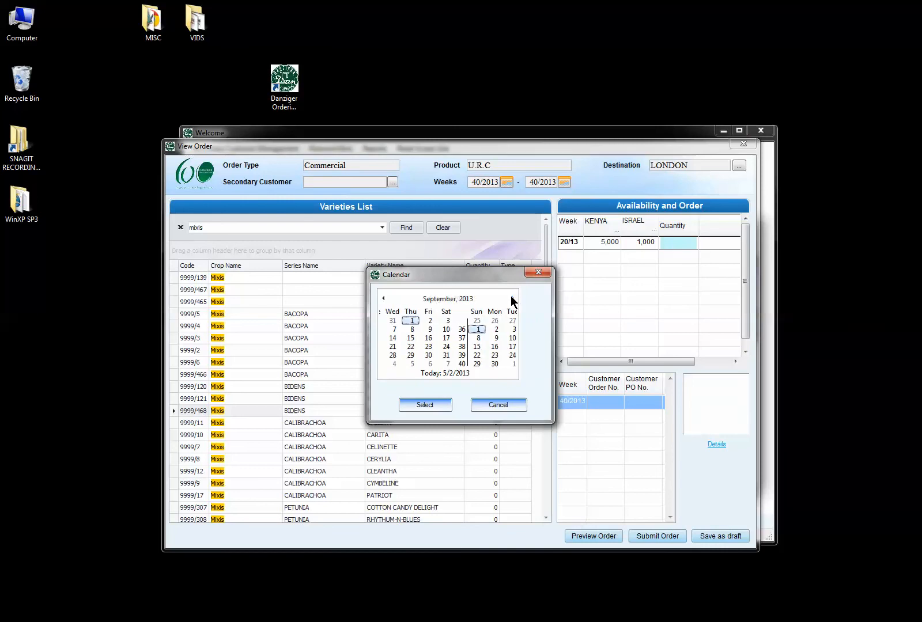
click(512, 298)
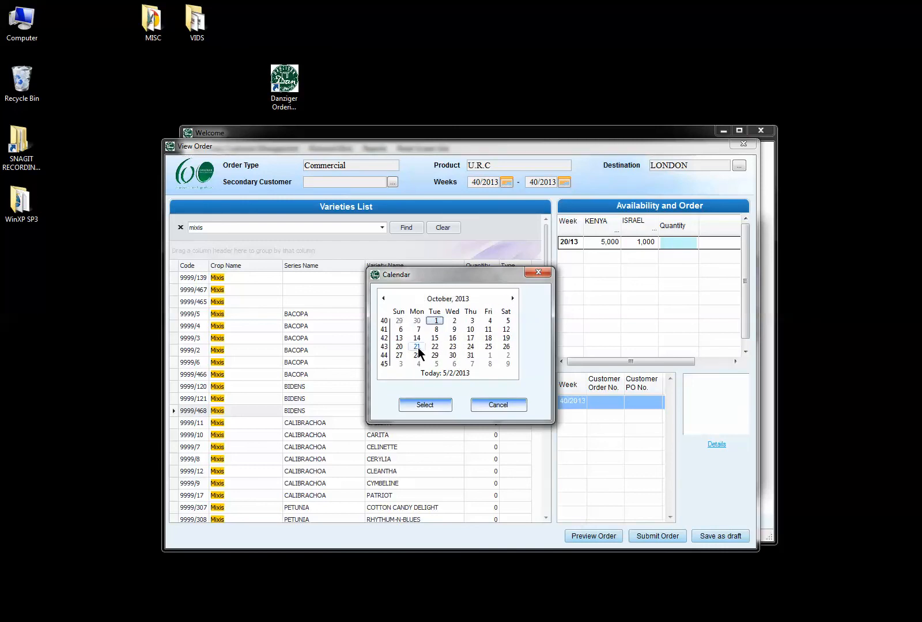
click(399, 338)
click(447, 405)
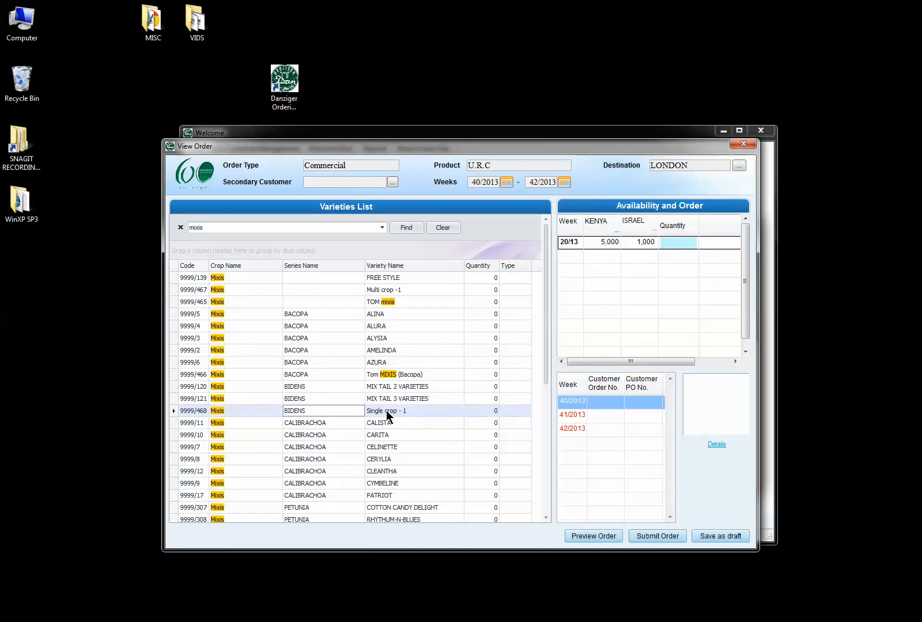
Enter a quantity of 200 for Single crop - 1.
click(673, 241)
text(200)
key(Return)
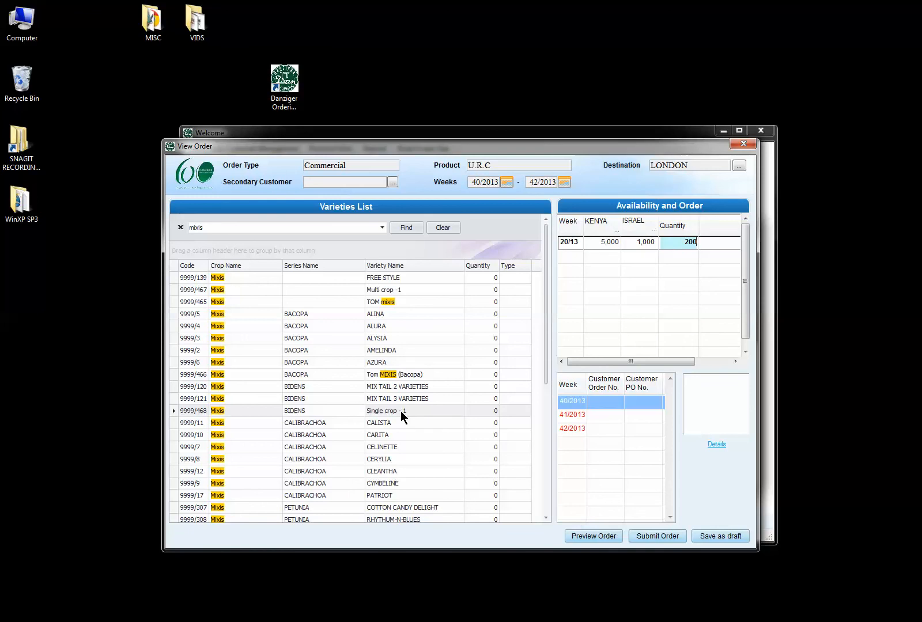
Order 200 of Multi crop -1 for each of weeks 40/13, 41/13 and 42/13.
click(382, 292)
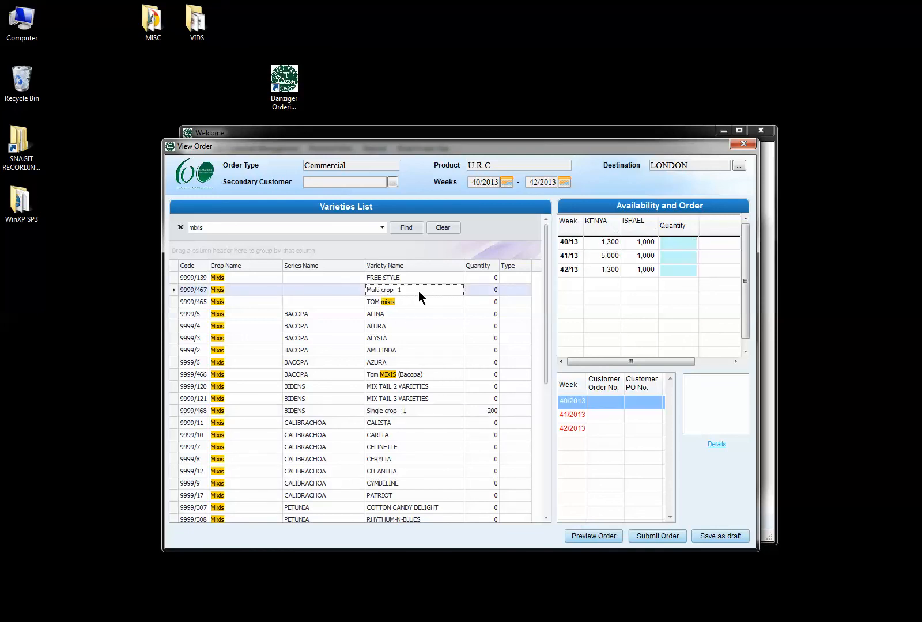
click(671, 243)
text(200)
click(670, 257)
text(200)
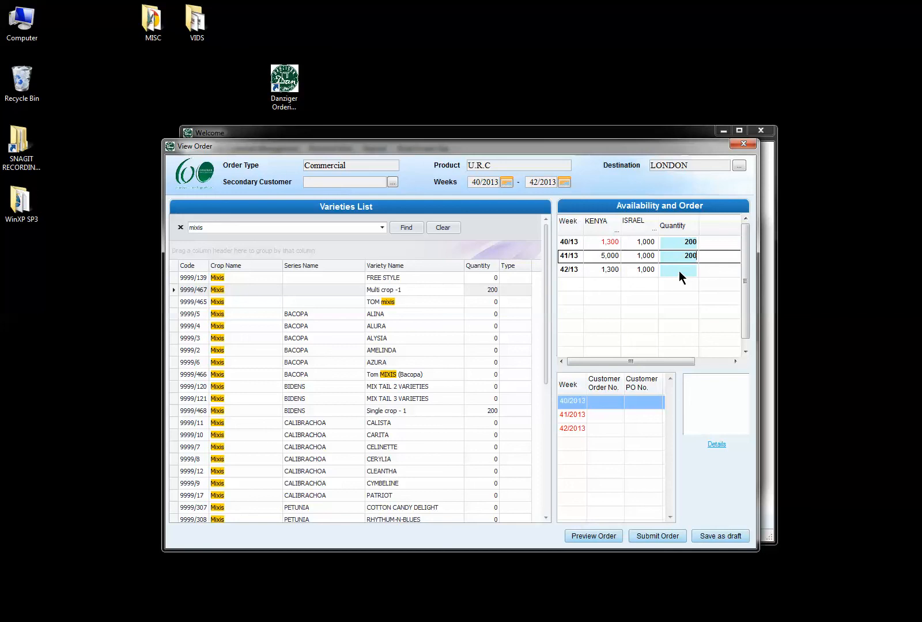
click(679, 271)
text(200)
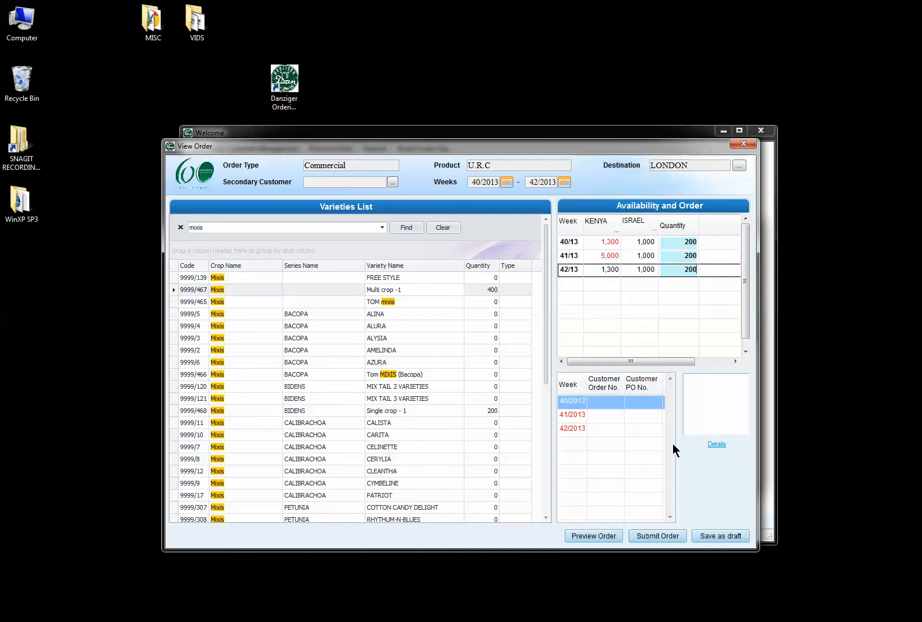
Save the order as an unsubmitted draft and acknowledge the warning.
click(714, 540)
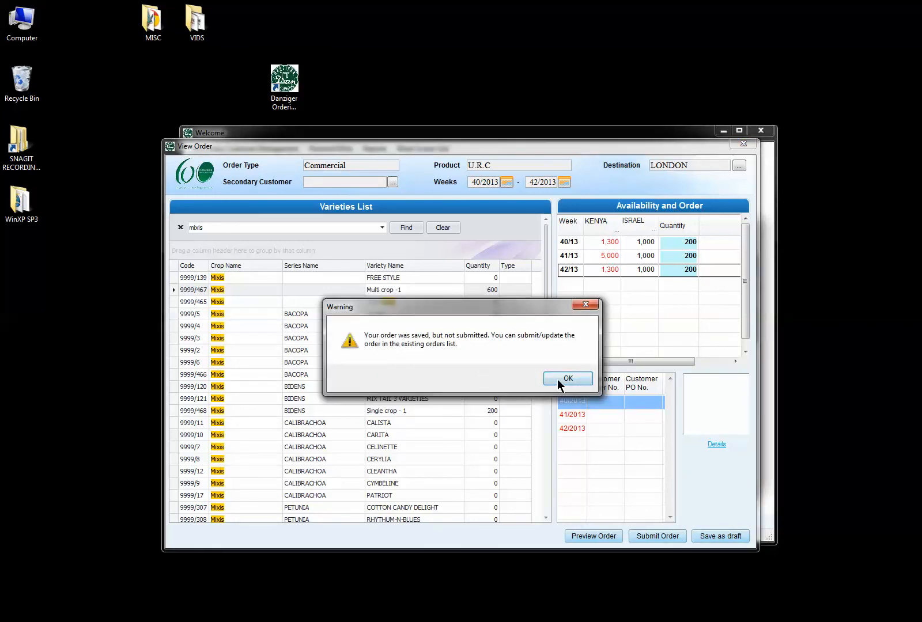
click(568, 379)
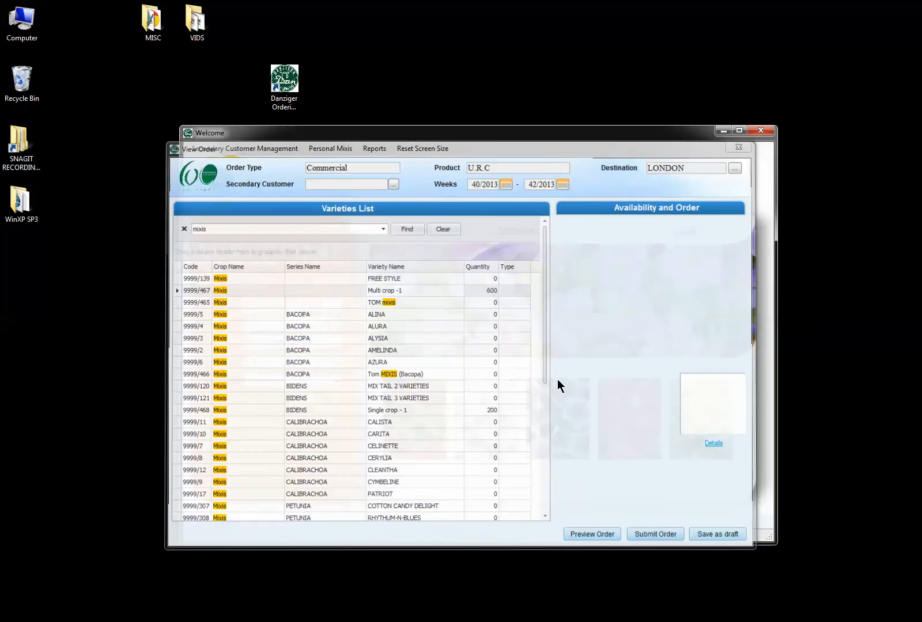